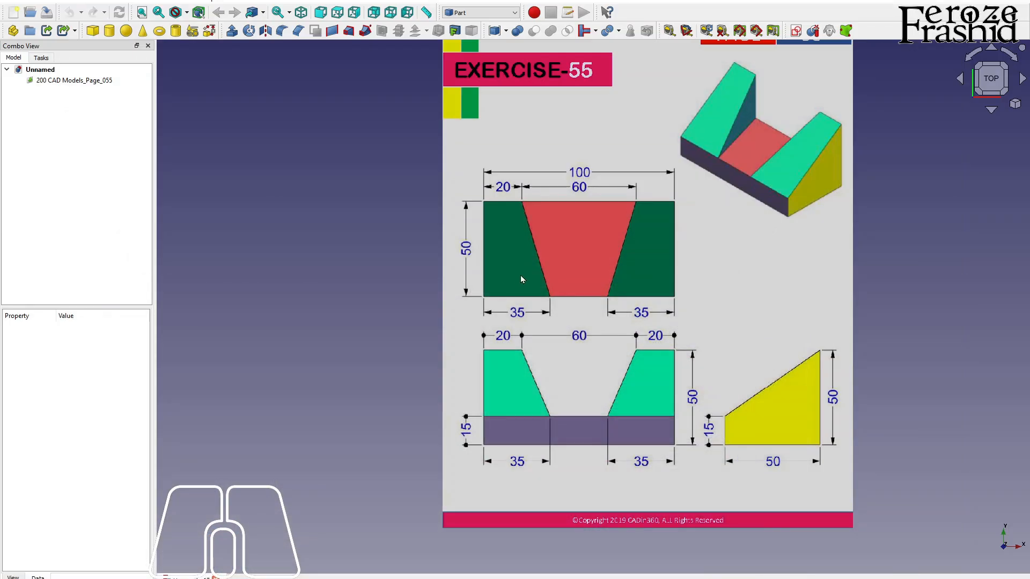
# Calibrate the Exercise-55 drawing image by setting the overall width dimension in its upper view to 100 mm.
pyautogui.scroll(-2, 520, 280)
pyautogui.scroll(5, 580, 316)
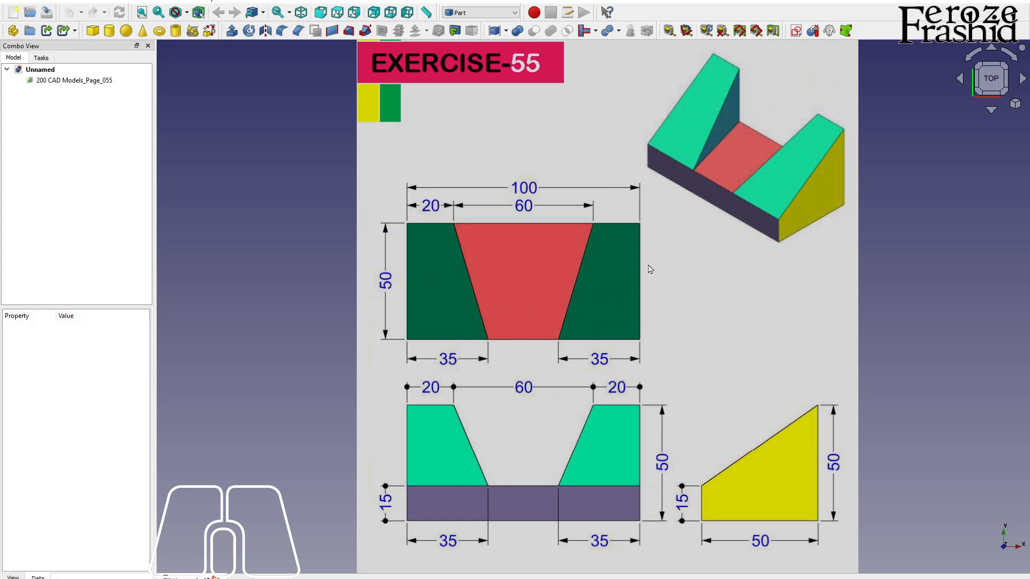
pyautogui.moveTo(664, 294)
pyautogui.mouseDown(button='middle')
pyautogui.moveTo(613, 317)
pyautogui.moveTo(586, 311)
pyautogui.moveTo(655, 298)
pyautogui.mouseUp(button='middle')
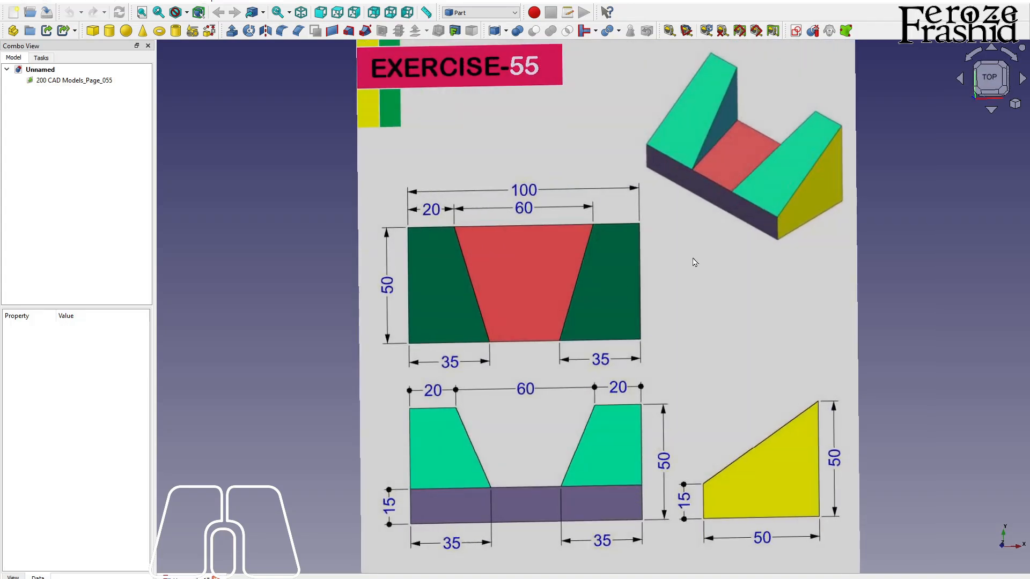
pyautogui.click(989, 79)
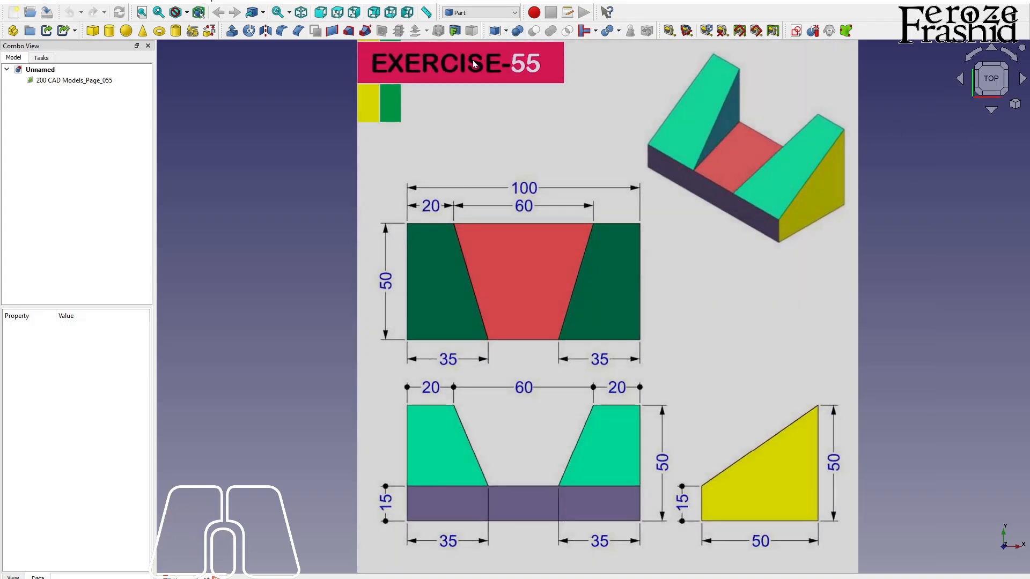
pyautogui.doubleClick(80, 81)
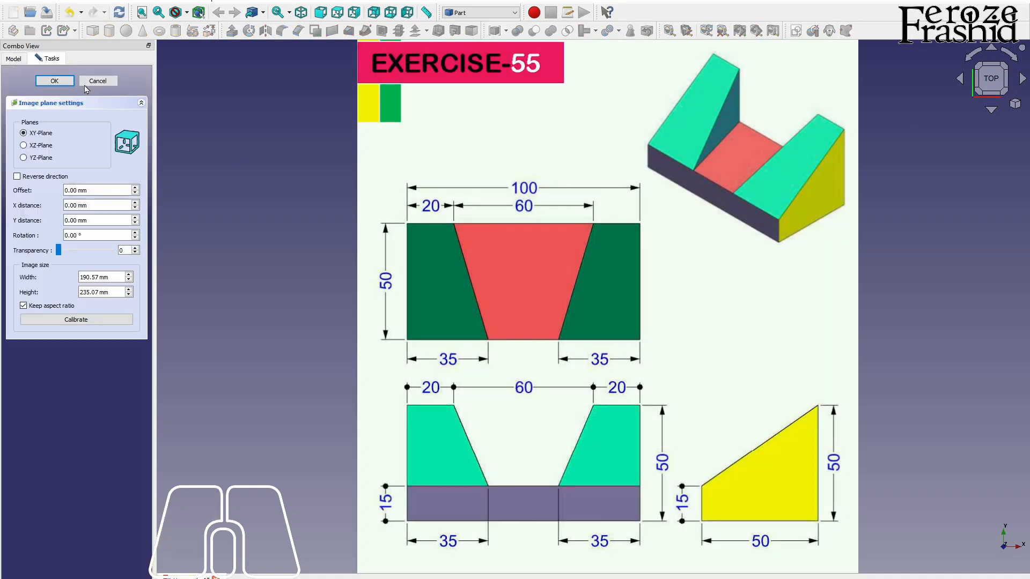
pyautogui.scroll(4, 429, 214)
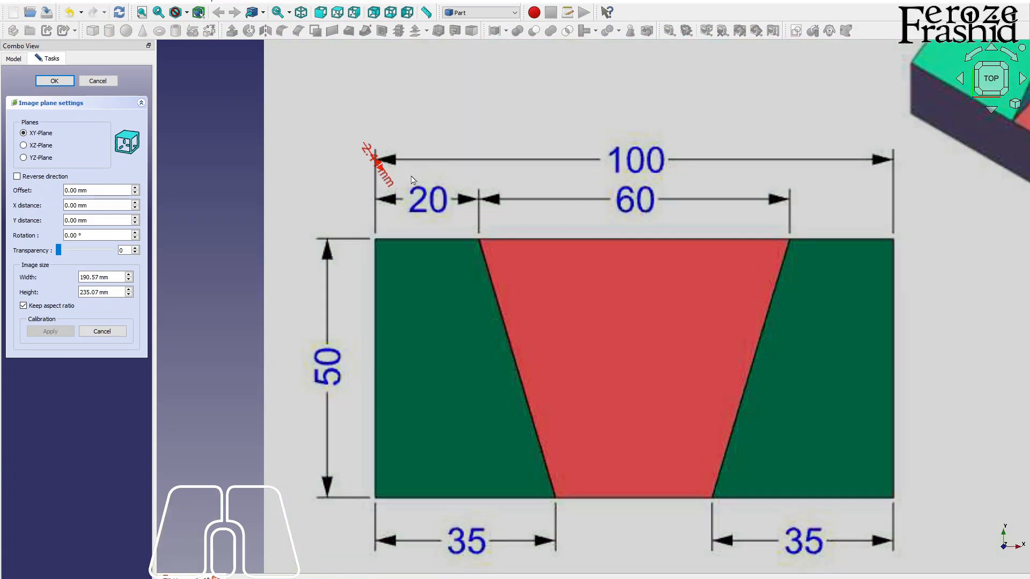
pyautogui.click(377, 159)
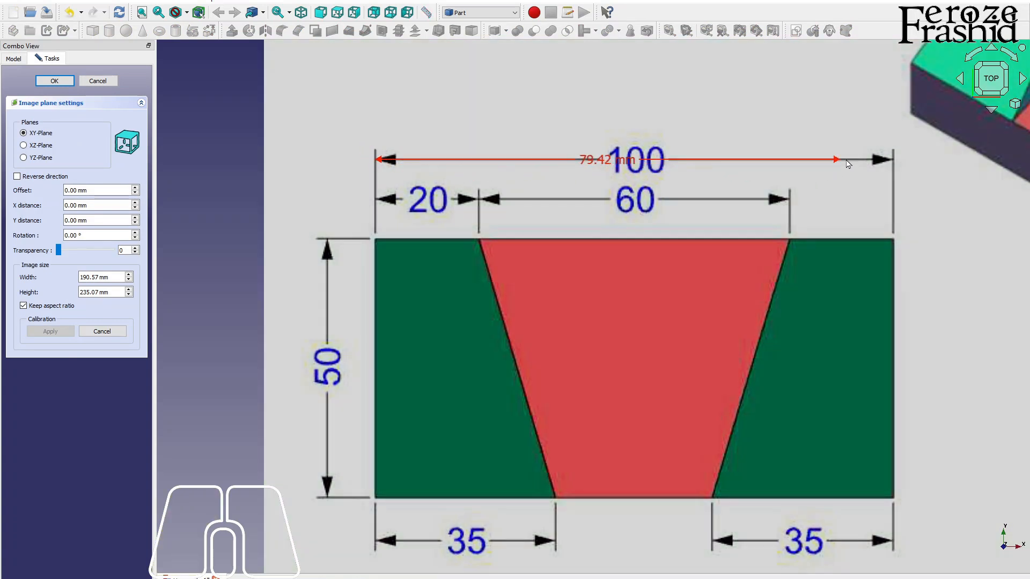
pyautogui.click(893, 164)
pyautogui.write('100')
pyautogui.press('Return')
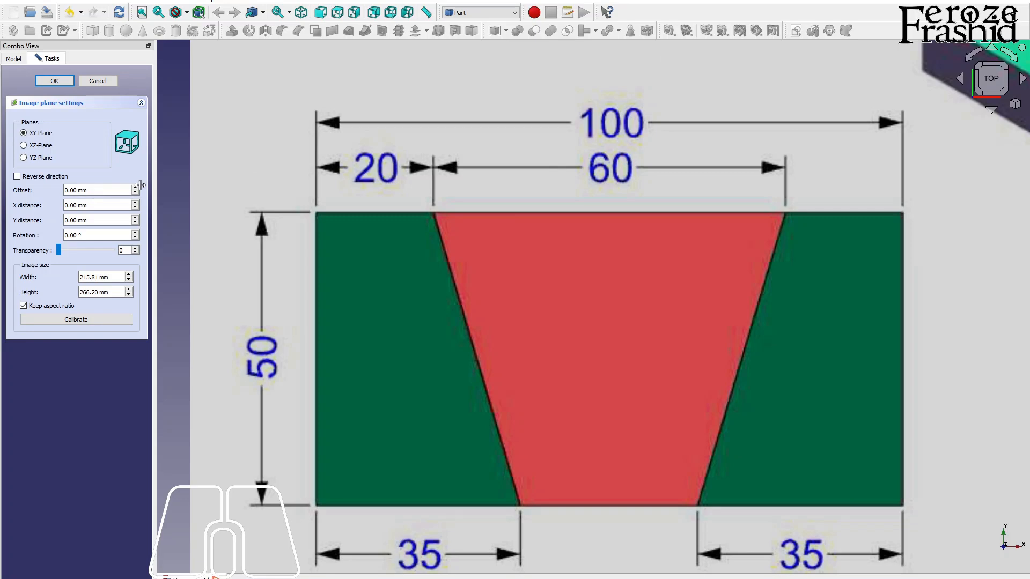
# Give the drawing image 50 transparency, place it on the YZ-plane and view it from the right side.
pyautogui.click(120, 251)
pyautogui.write('5')
pyautogui.scroll(-4, 377, 168)
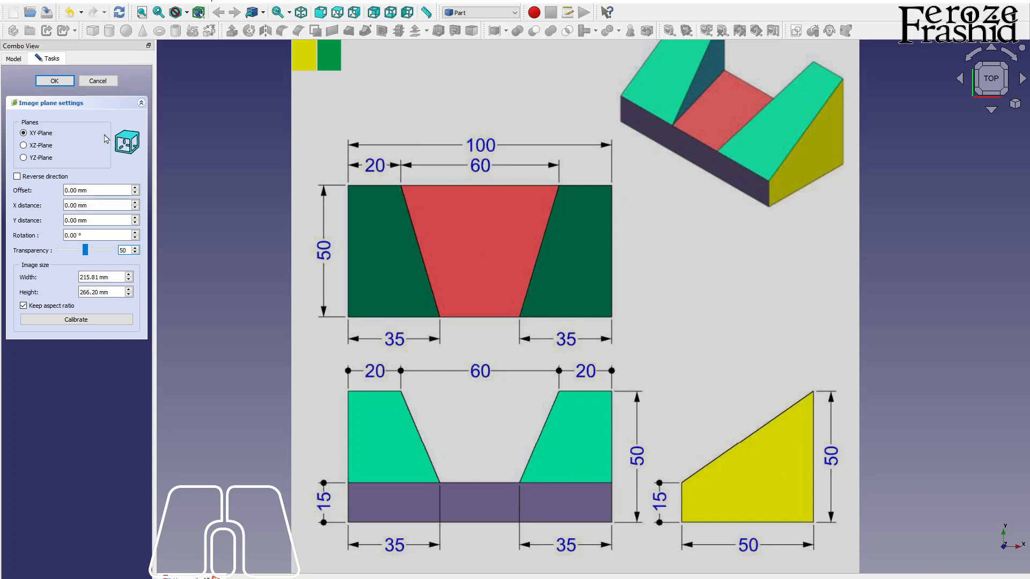
pyautogui.click(43, 162)
pyautogui.click(54, 80)
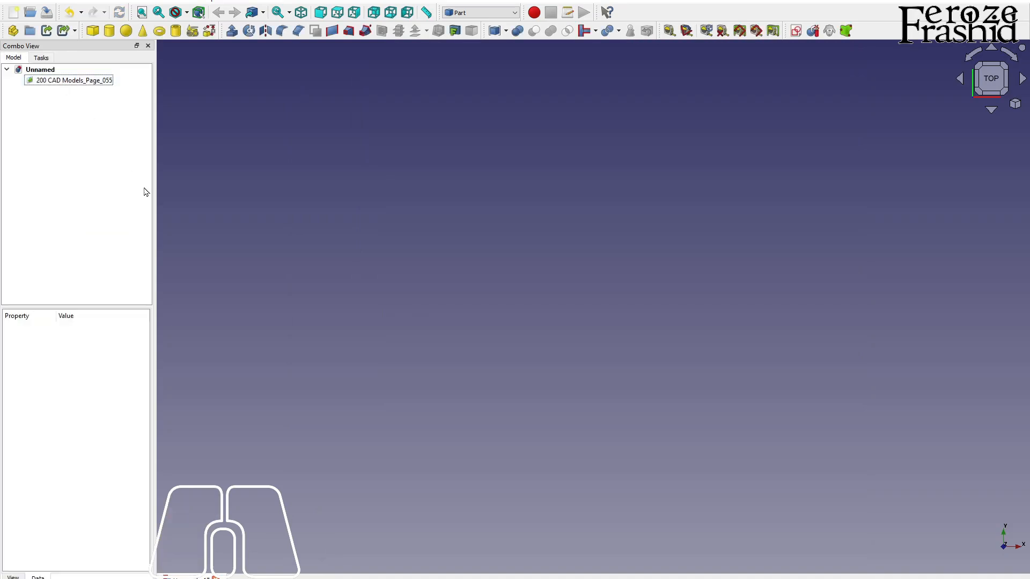
pyautogui.press('3')
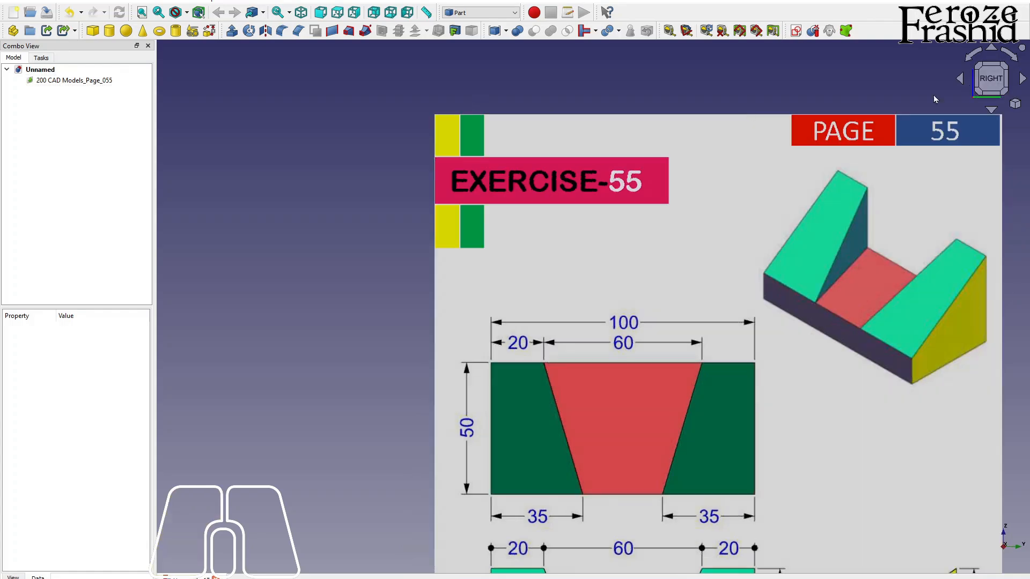
# Transform the drawing image, moving it horizontally and upward so the yellow side view lies near the origin.
pyautogui.scroll(-2, 397, 227)
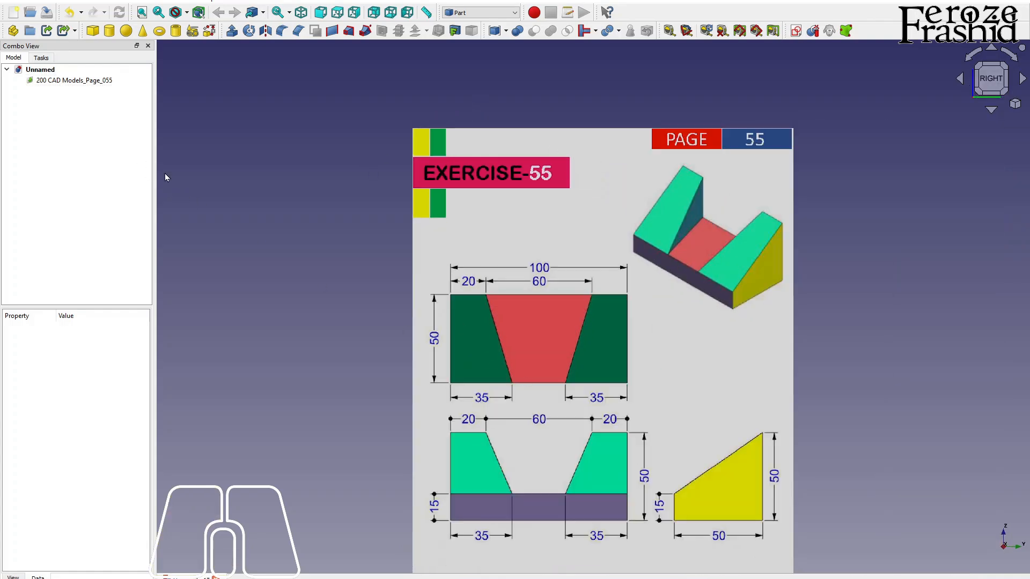
pyautogui.scroll(-2, 317, 165)
pyautogui.rightClick(71, 82)
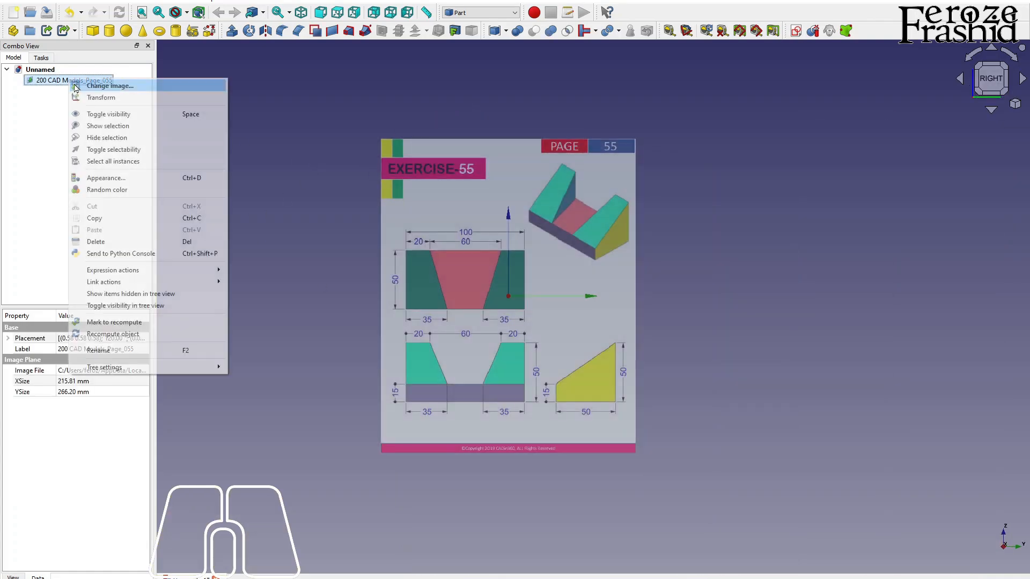
pyautogui.click(94, 97)
pyautogui.moveTo(646, 299); pyautogui.dragTo(585, 301)
pyautogui.moveTo(458, 158); pyautogui.dragTo(484, 49)
pyautogui.scroll(-1, 571, 407)
pyautogui.scroll(2, 585, 273)
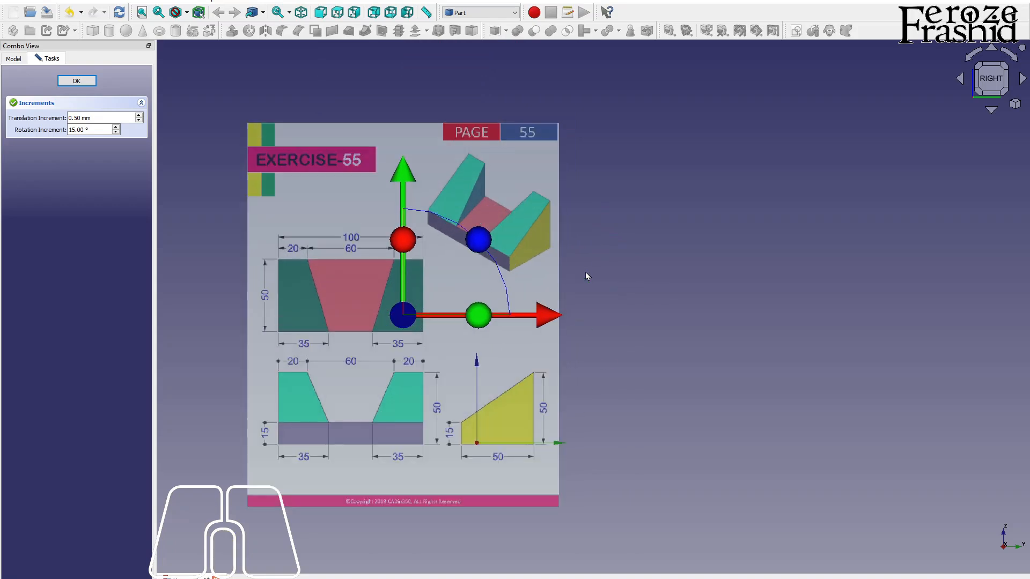
# Fine-align the yellow side view's lower-left corner with the origin and finish the image transform.
pyautogui.scroll(3, 563, 324)
pyautogui.moveTo(413, 321); pyautogui.dragTo(437, 326)
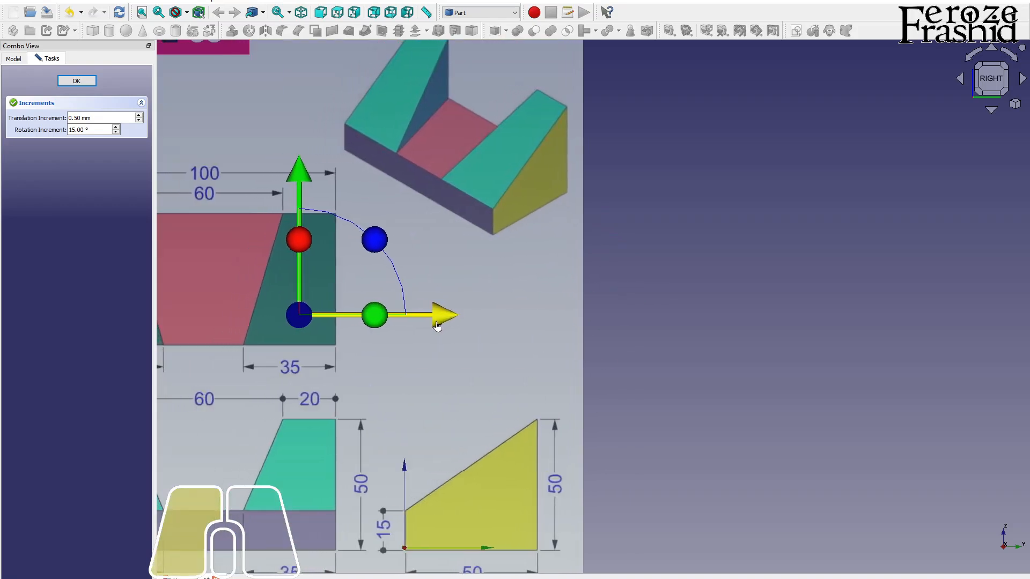
pyautogui.moveTo(438, 328); pyautogui.dragTo(438, 328)
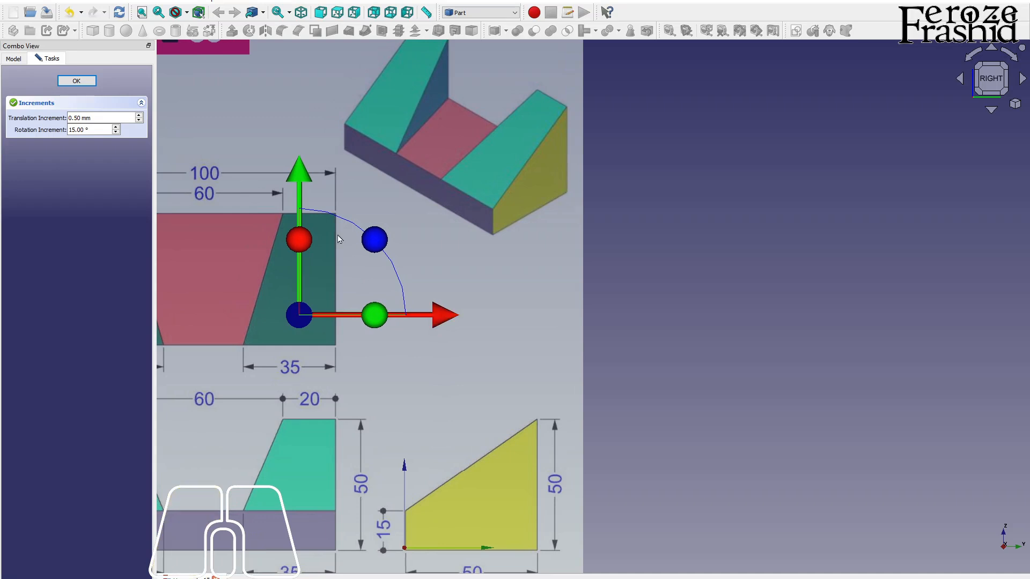
pyautogui.moveTo(309, 177); pyautogui.dragTo(310, 175)
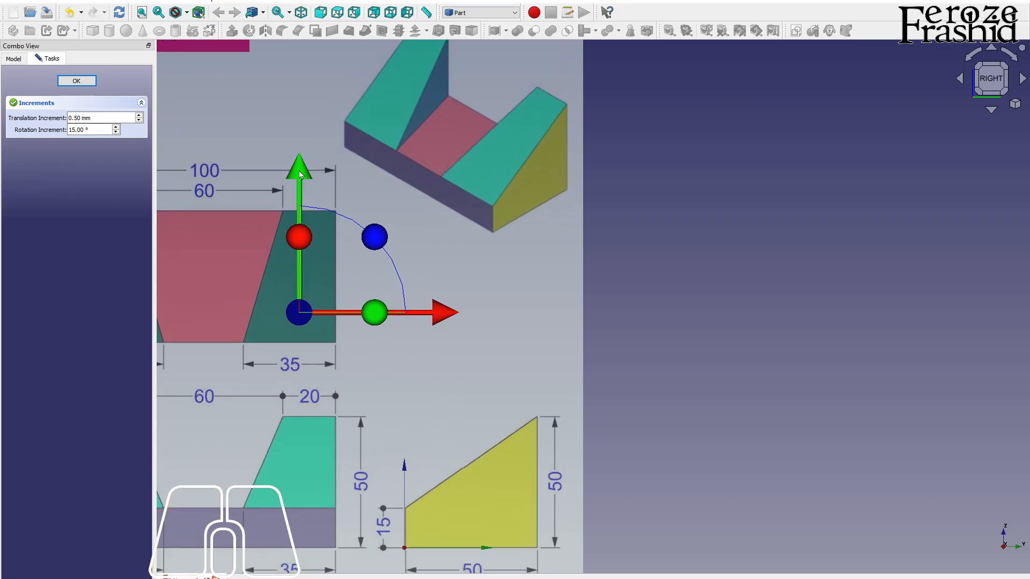
pyautogui.click(76, 80)
pyautogui.scroll(-5, 762, 204)
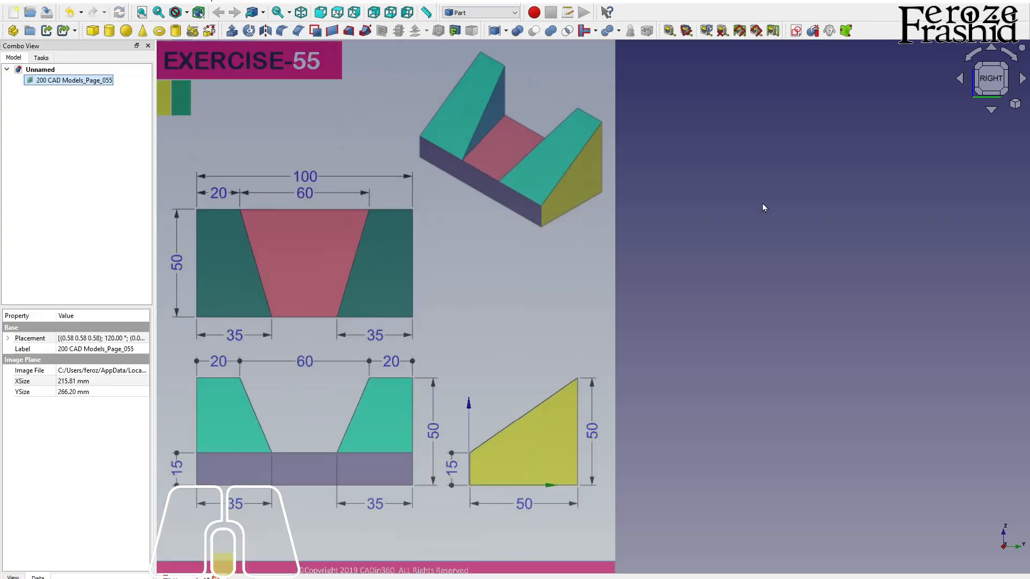
pyautogui.click(336, 298)
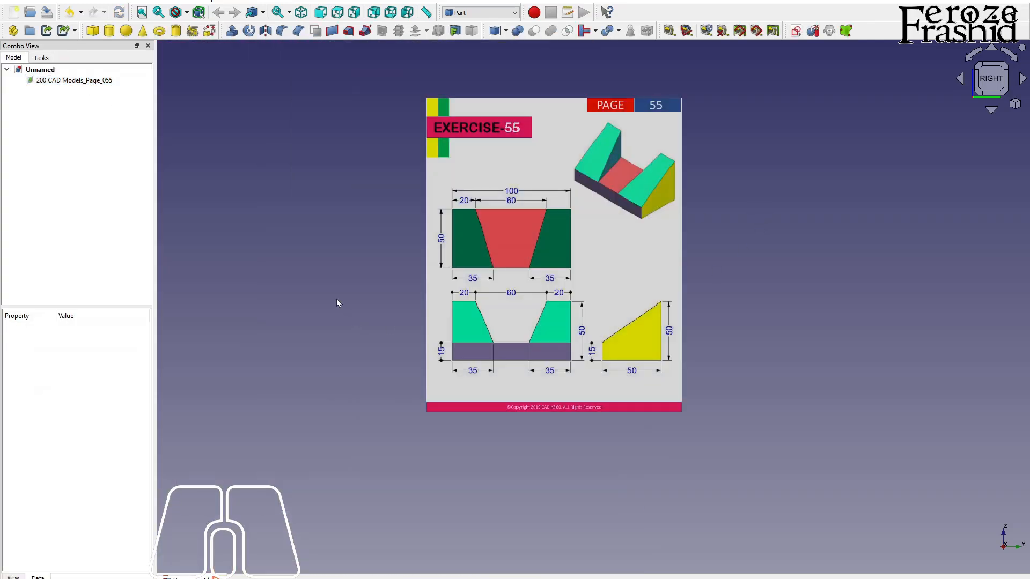
# Create a new sketch on the YZ-plane over the yellow side view.
pyautogui.scroll(2, 686, 354)
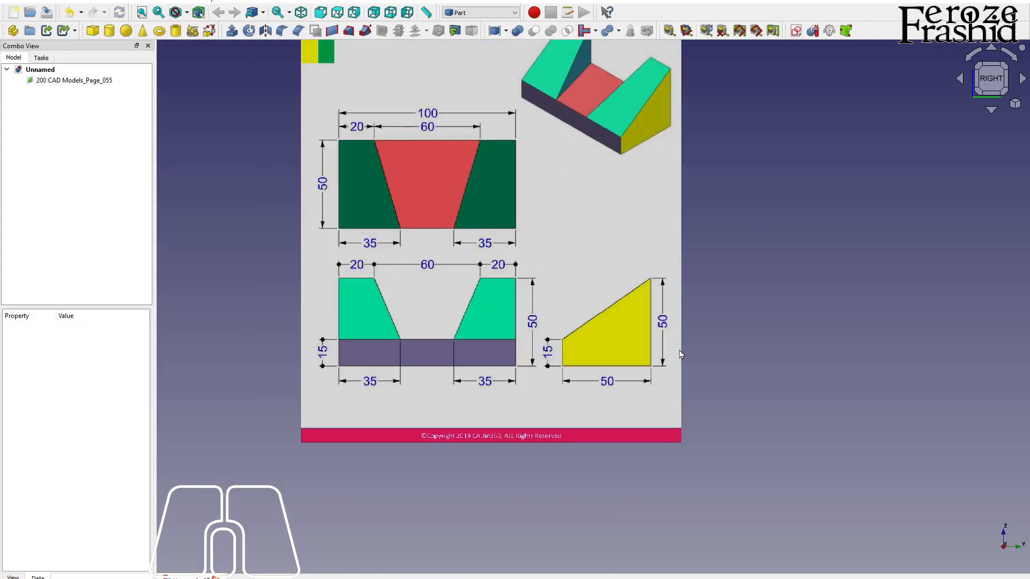
pyautogui.scroll(2, 670, 357)
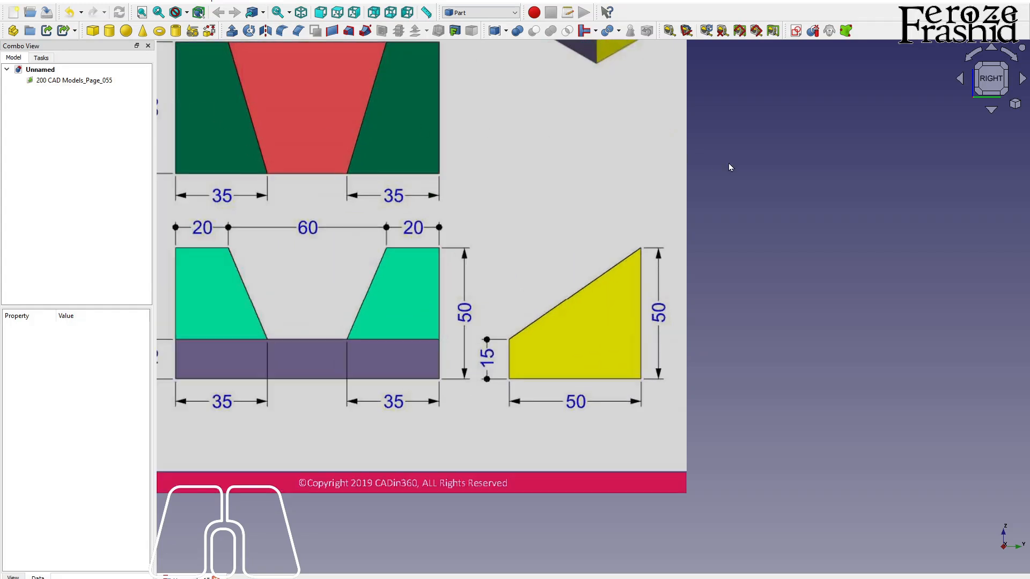
pyautogui.click(796, 31)
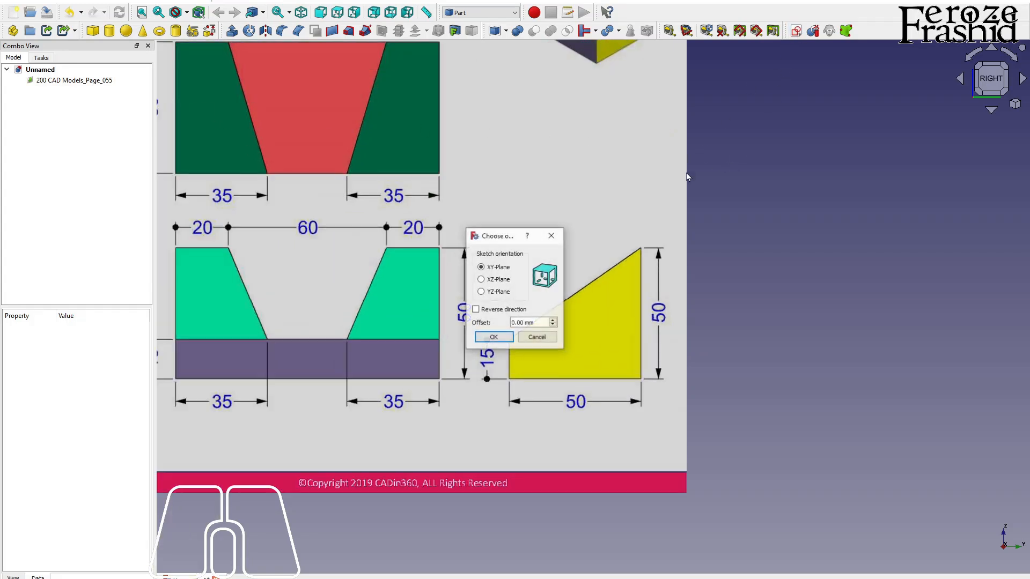
pyautogui.click(500, 293)
pyautogui.click(493, 338)
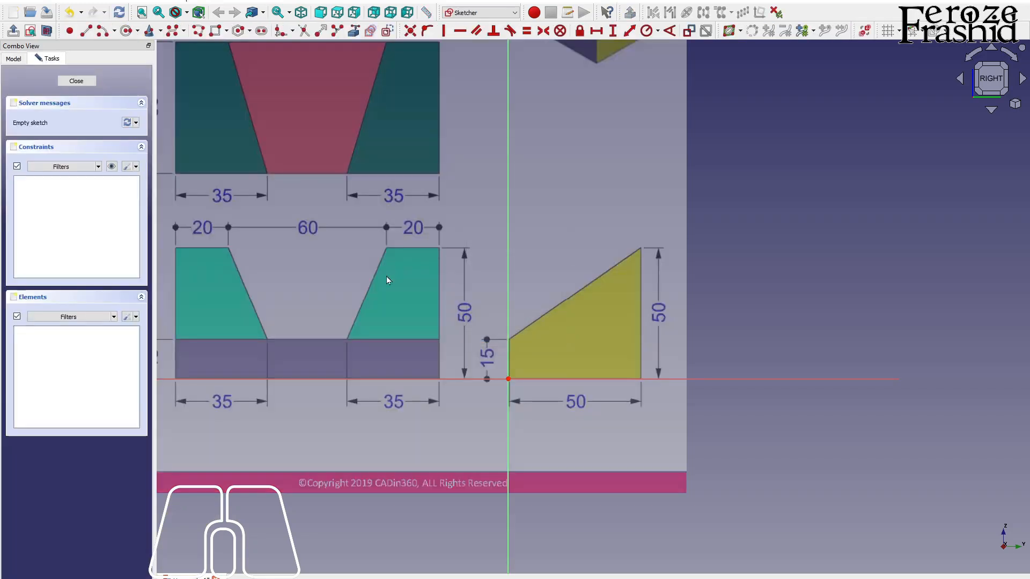
# Trace the yellow side view with a closed four-line polyline starting at the origin.
pyautogui.click(198, 31)
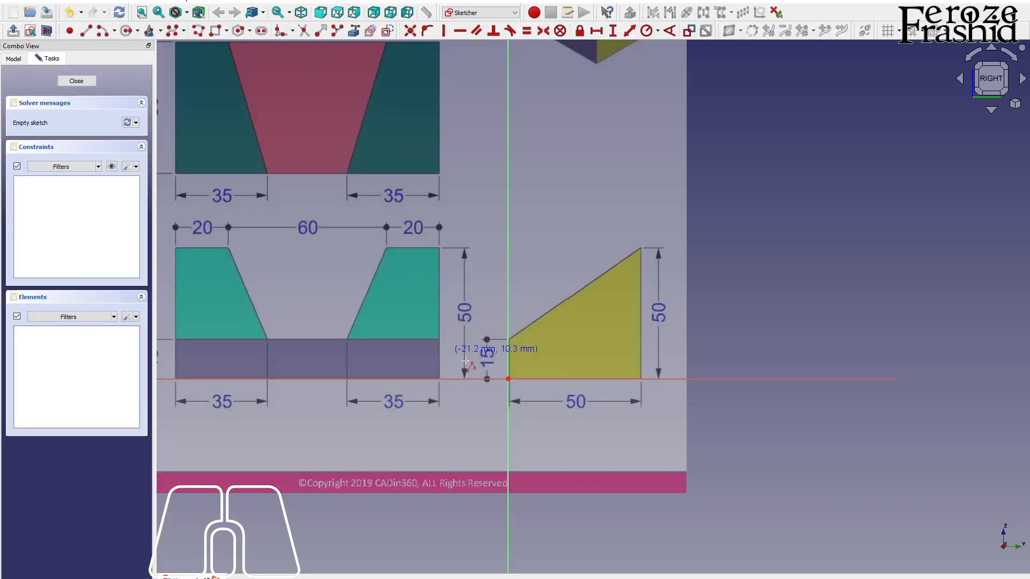
pyautogui.click(508, 379)
pyautogui.click(508, 340)
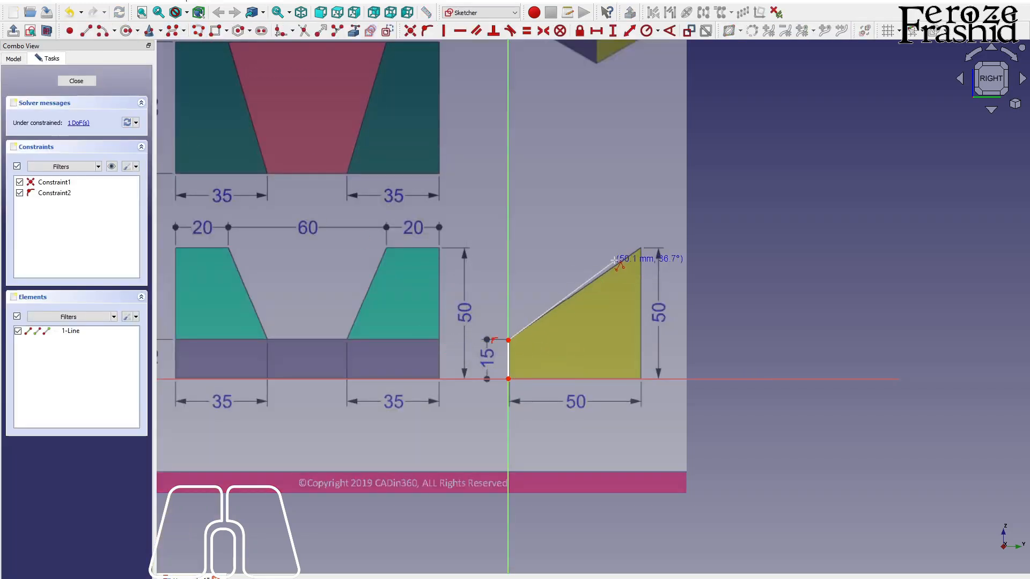
pyautogui.click(640, 249)
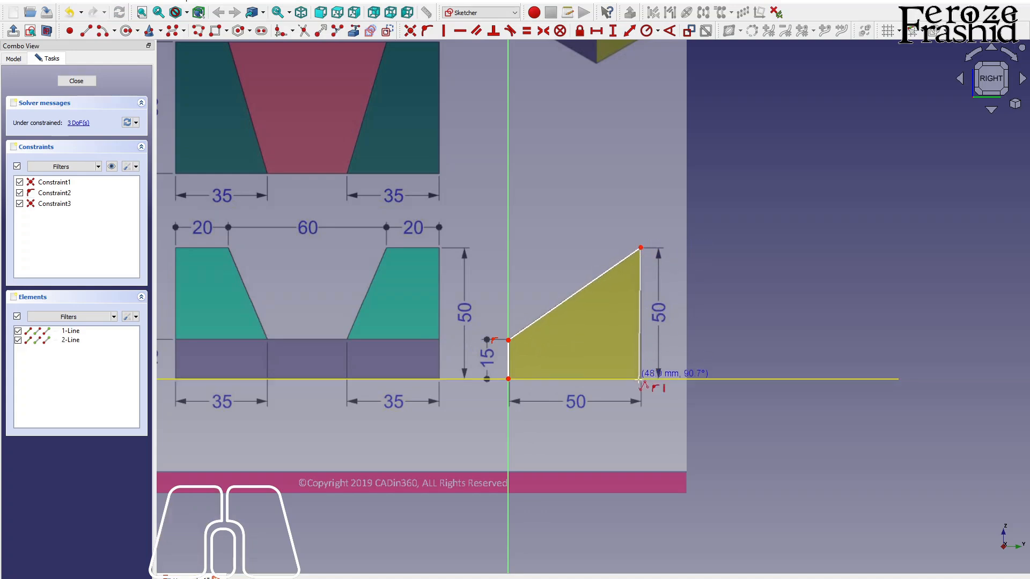
pyautogui.click(641, 379)
pyautogui.click(509, 378)
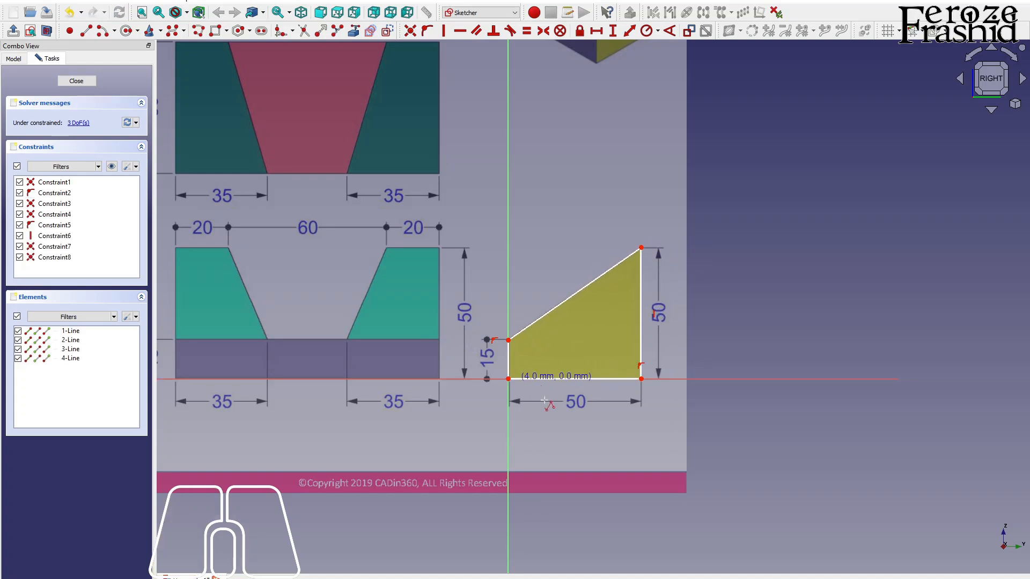
pyautogui.rightClick(616, 414)
# Constrain the profile's tall vertical edge to 50 mm and make the bottom edge equal to it.
pyautogui.click(641, 351)
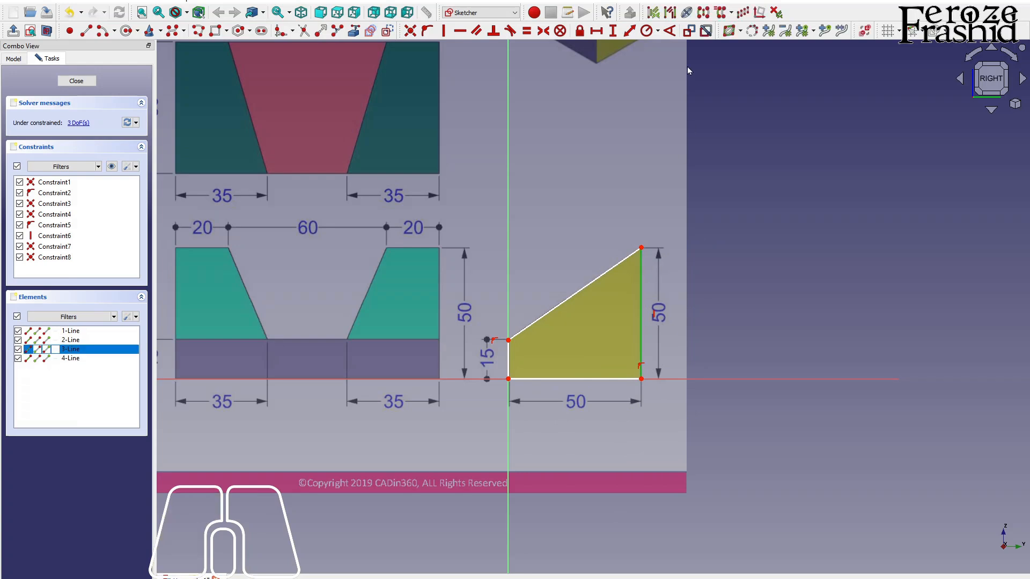
pyautogui.click(612, 30)
pyautogui.press('Return')
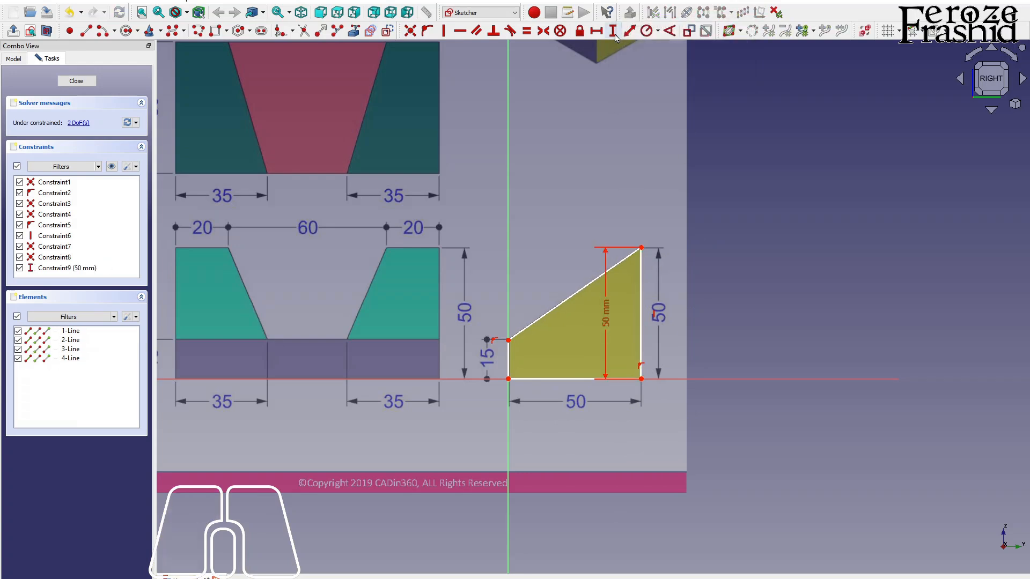
pyautogui.click(565, 378)
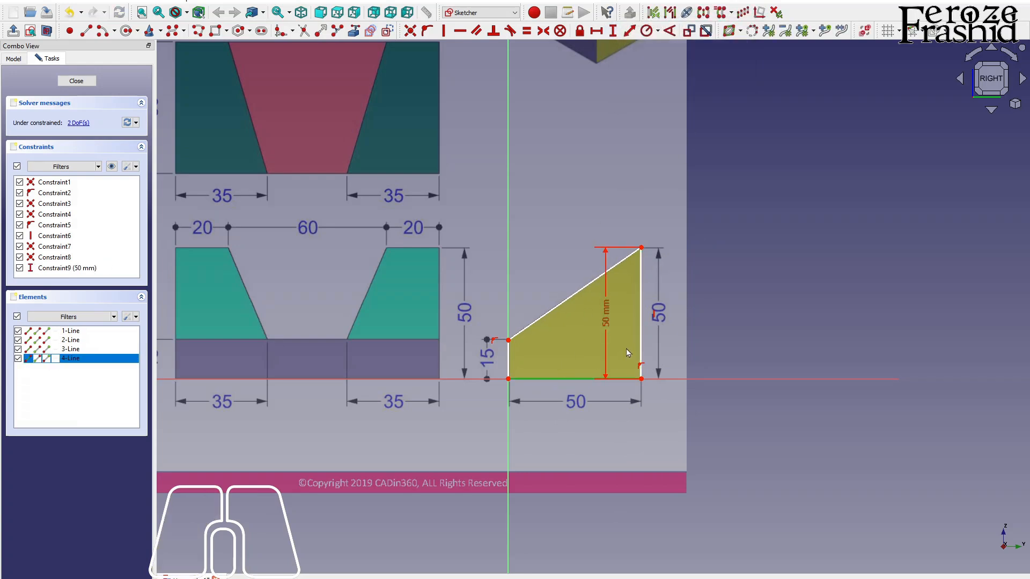
pyautogui.click(641, 342)
pyautogui.click(526, 31)
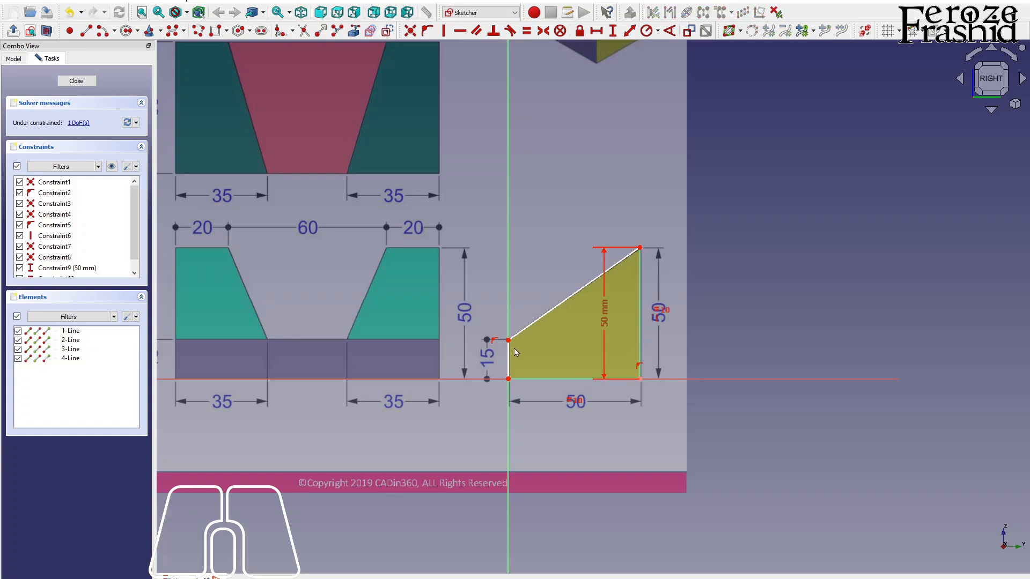
# Constrain the profile's short vertical edge to 15 mm and close the sketch.
pyautogui.click(509, 358)
pyautogui.click(612, 30)
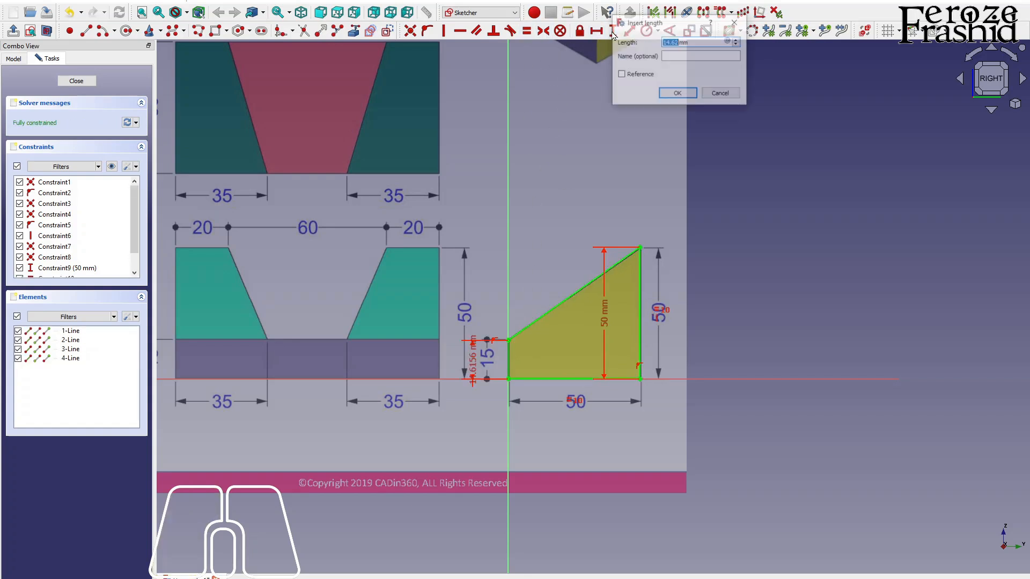
pyautogui.write('15')
pyautogui.press('Return')
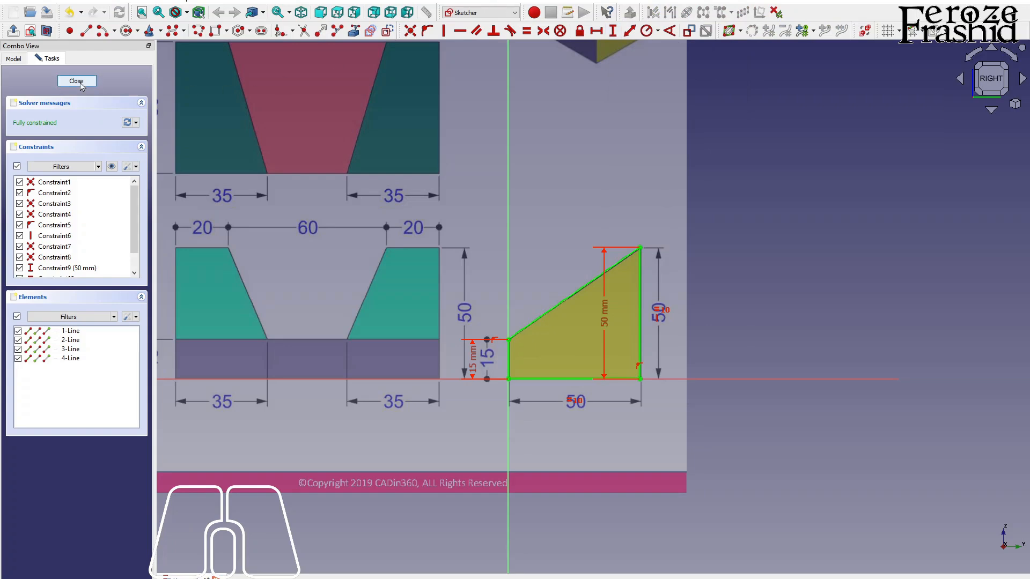
pyautogui.press('Escape')
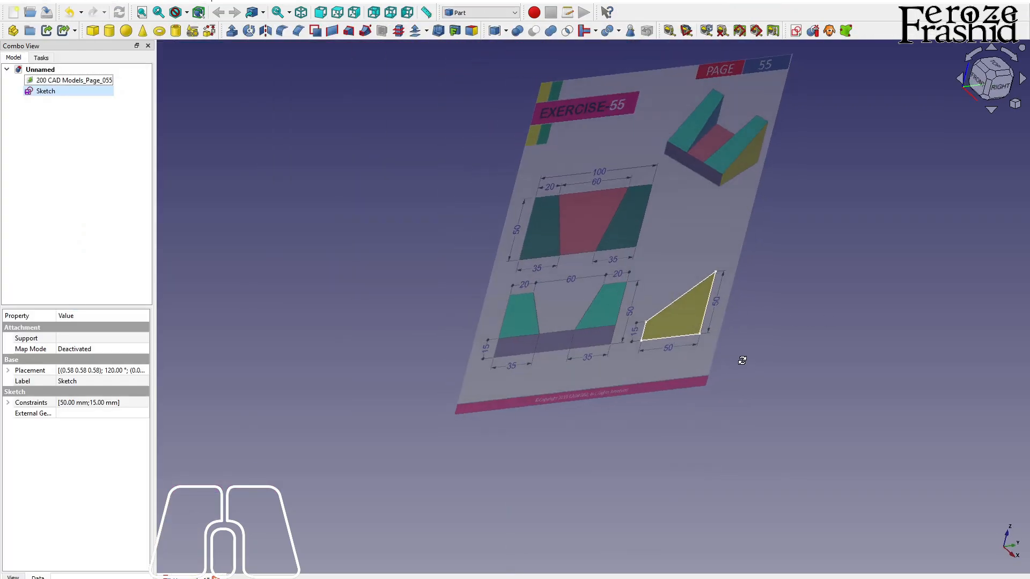
# Extrude the side profile sketch 100 mm along its normal in the reversed direction as a solid.
pyautogui.click(231, 30)
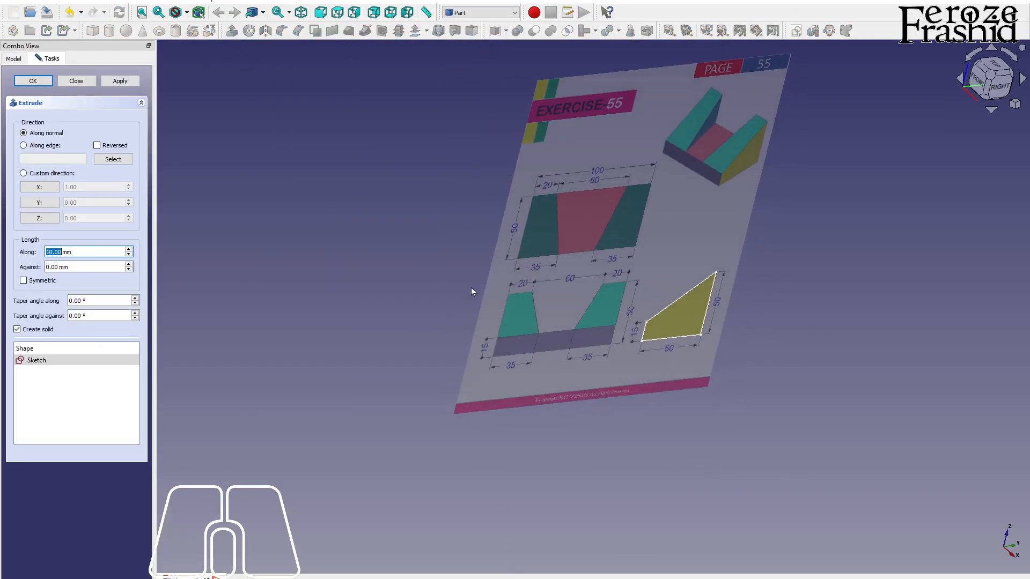
pyautogui.click(49, 252)
pyautogui.write('0')
pyautogui.click(97, 145)
pyautogui.click(117, 81)
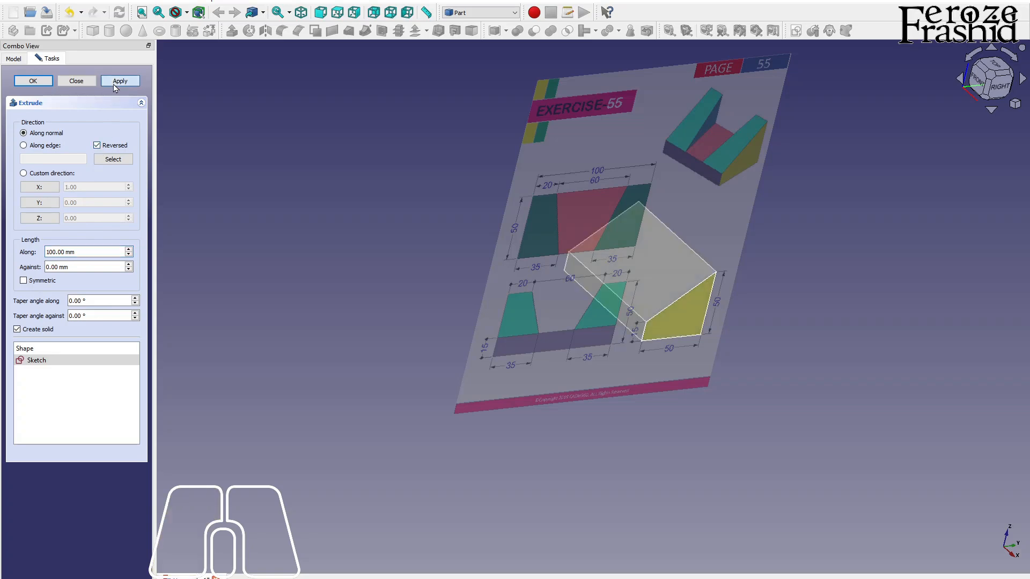
# Finish the side-profile extrusion and reorient the drawing image onto the XZ-Plane.
pyautogui.moveTo(495, 252); pyautogui.dragTo(553, 363, button='middle')
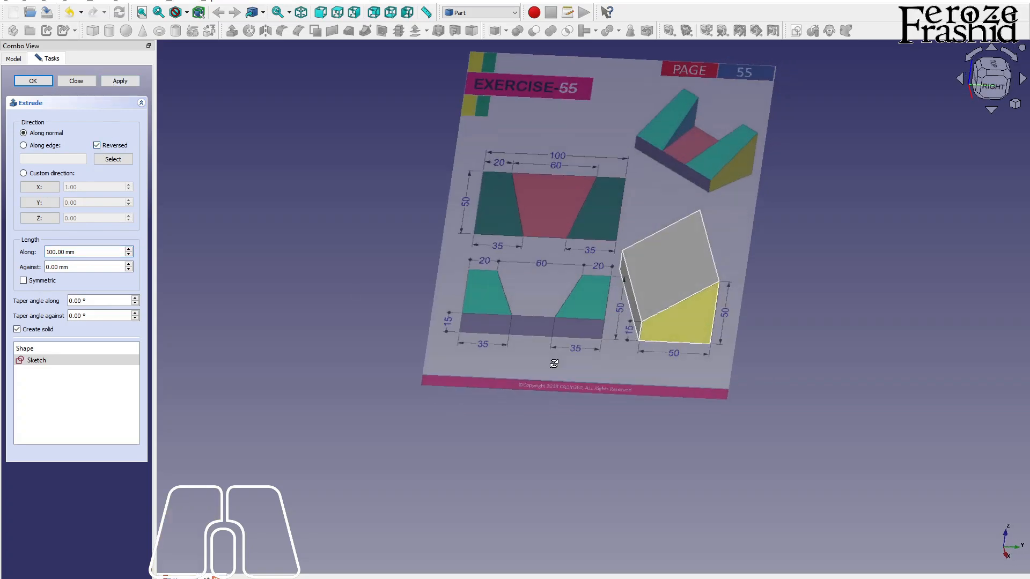
pyautogui.scroll(2, 661, 281)
pyautogui.moveTo(761, 337); pyautogui.dragTo(651, 335, button='middle')
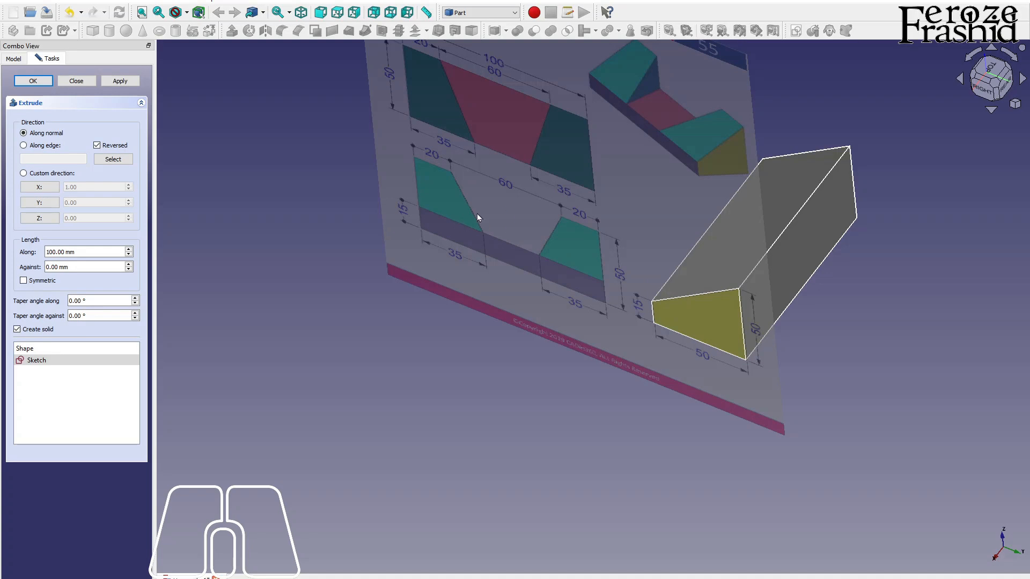
pyautogui.scroll(3, 481, 223)
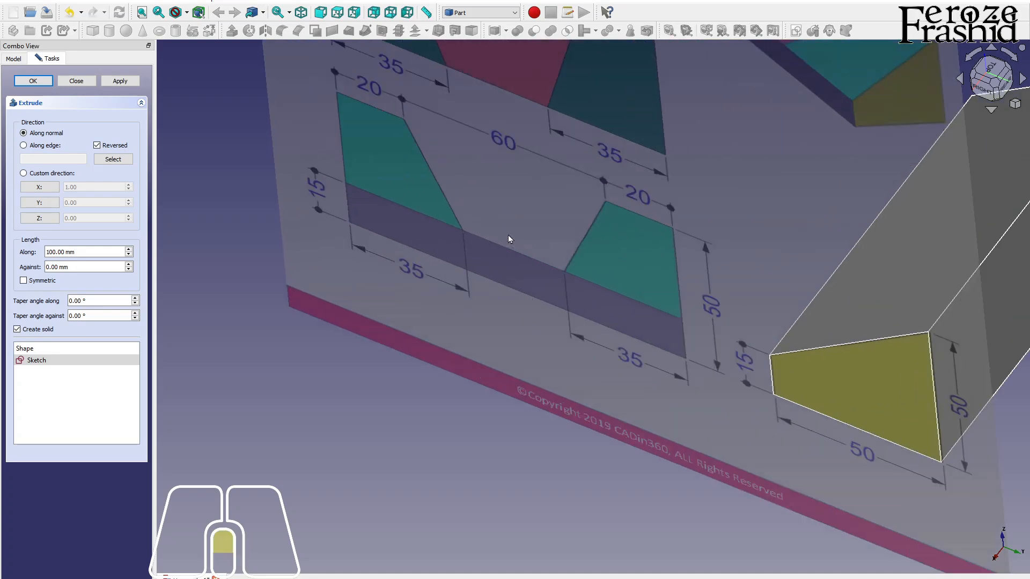
pyautogui.click(39, 81)
pyautogui.click(50, 83)
pyautogui.doubleClick(50, 84)
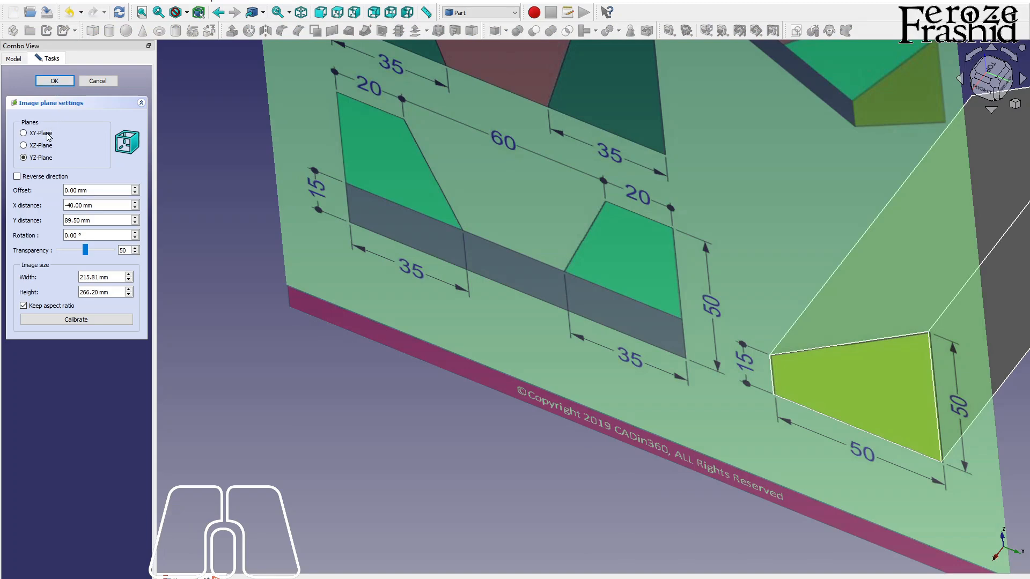
pyautogui.click(44, 146)
pyautogui.click(54, 81)
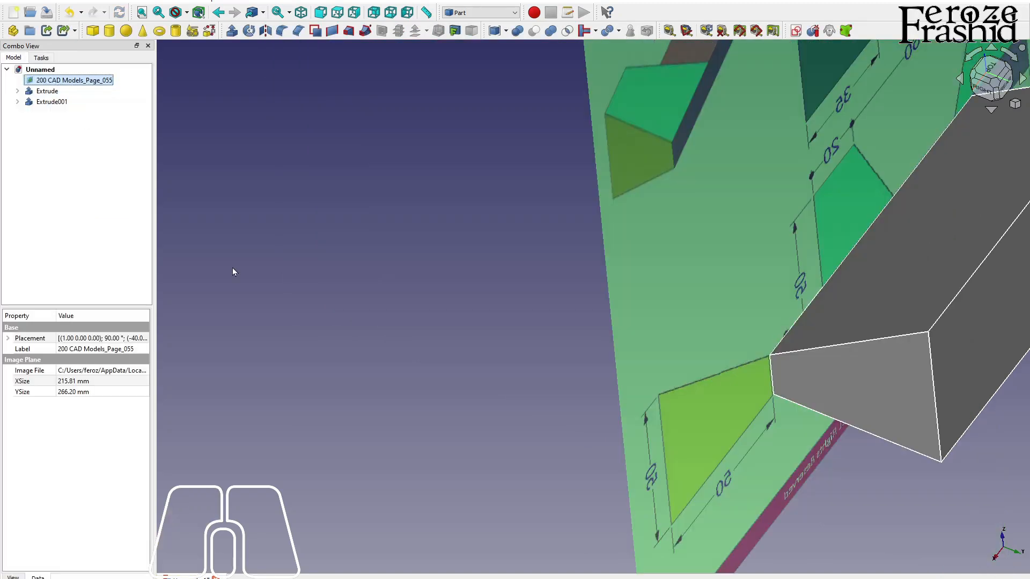
# Transform the drawing image along X to about -13.5 mm, lining up its front view with the front of the extruded solid.
pyautogui.scroll(-3, 403, 369)
pyautogui.moveTo(403, 369); pyautogui.dragTo(738, 299, button='middle')
pyautogui.scroll(-3, 738, 299)
pyautogui.scroll(5, 494, 355)
pyautogui.moveTo(494, 356); pyautogui.dragTo(727, 412, button='middle')
pyautogui.rightClick(63, 82)
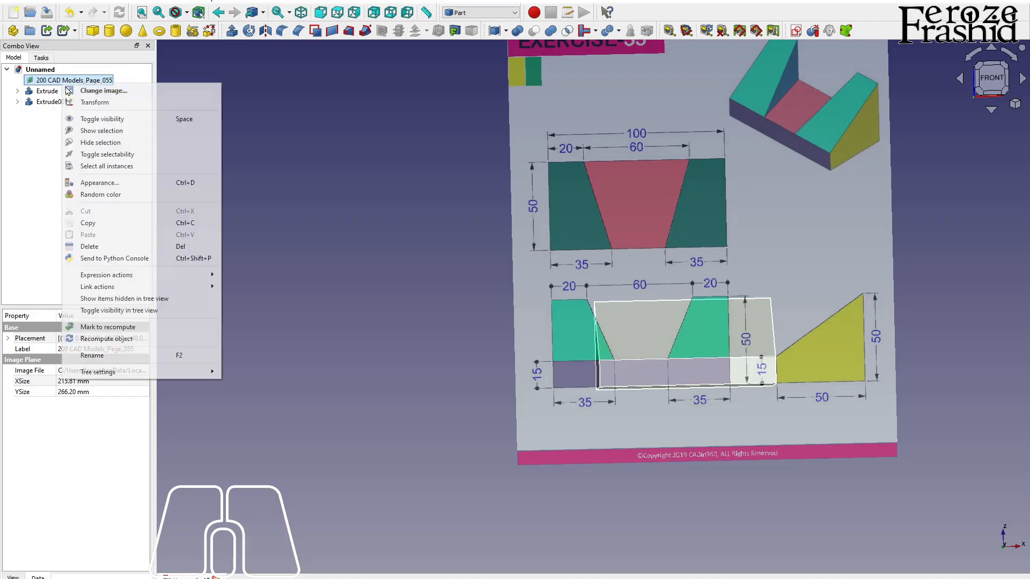
pyautogui.click(81, 103)
pyautogui.scroll(4, 590, 244)
pyautogui.moveTo(560, 242); pyautogui.dragTo(596, 245)
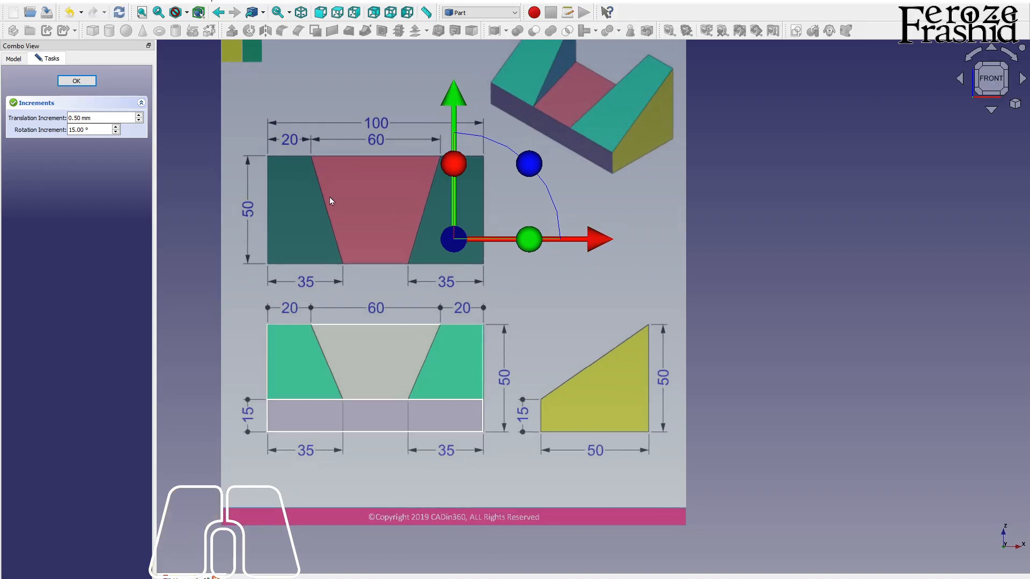
pyautogui.click(76, 81)
pyautogui.scroll(-3, 577, 362)
pyautogui.scroll(4, 465, 381)
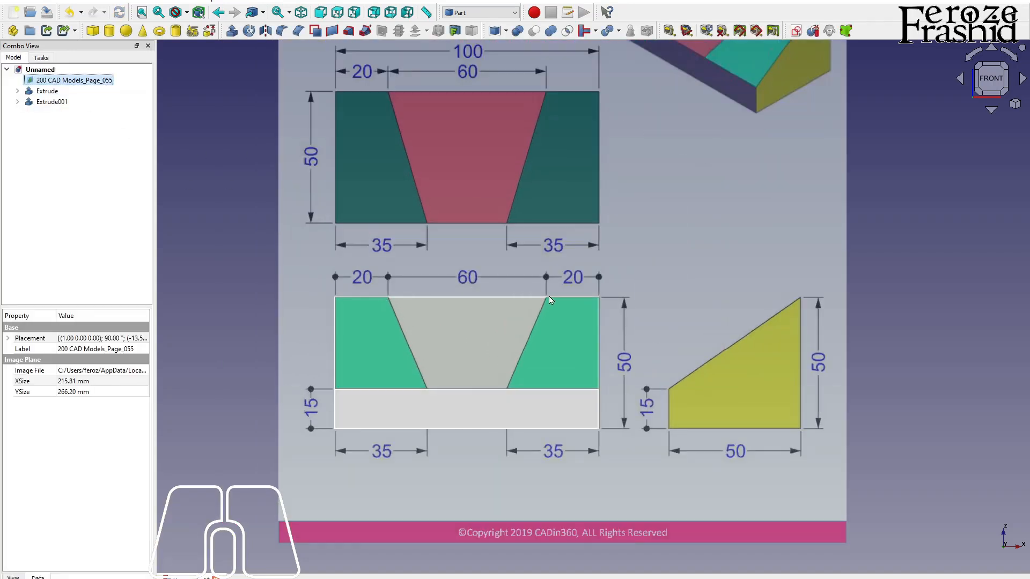
# Examine the solid's front and back faces against the drawing image from several angles, ending in the front view.
pyautogui.click(185, 142)
pyautogui.moveTo(287, 255); pyautogui.dragTo(659, 360, button='middle')
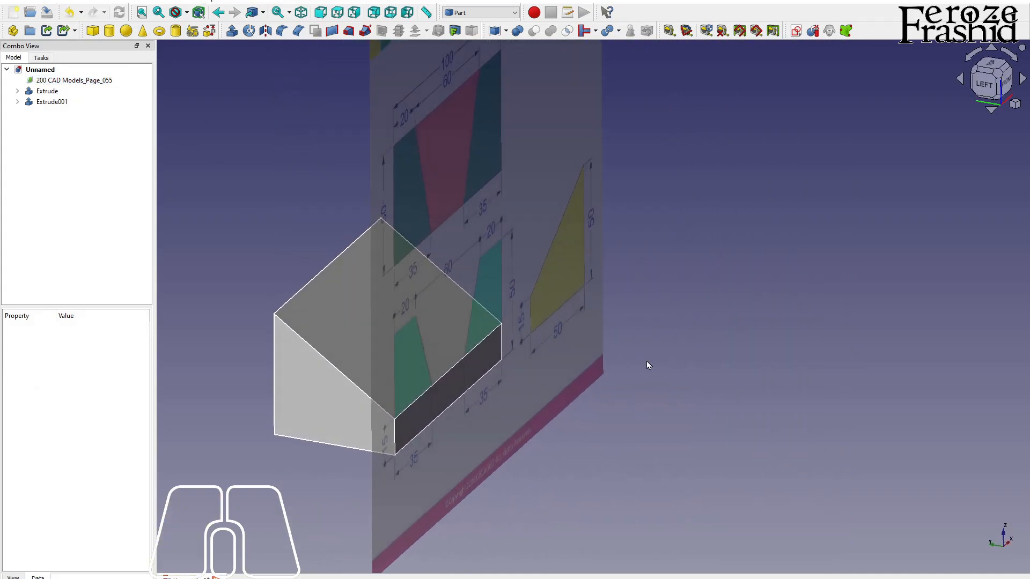
pyautogui.moveTo(310, 292); pyautogui.dragTo(408, 305, button='middle')
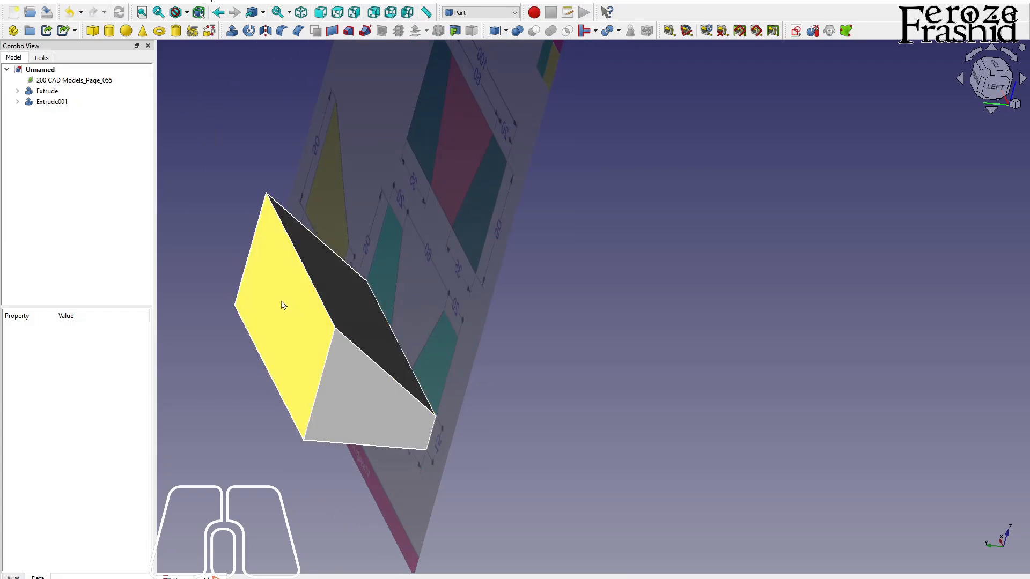
pyautogui.moveTo(276, 279); pyautogui.dragTo(484, 320, button='middle')
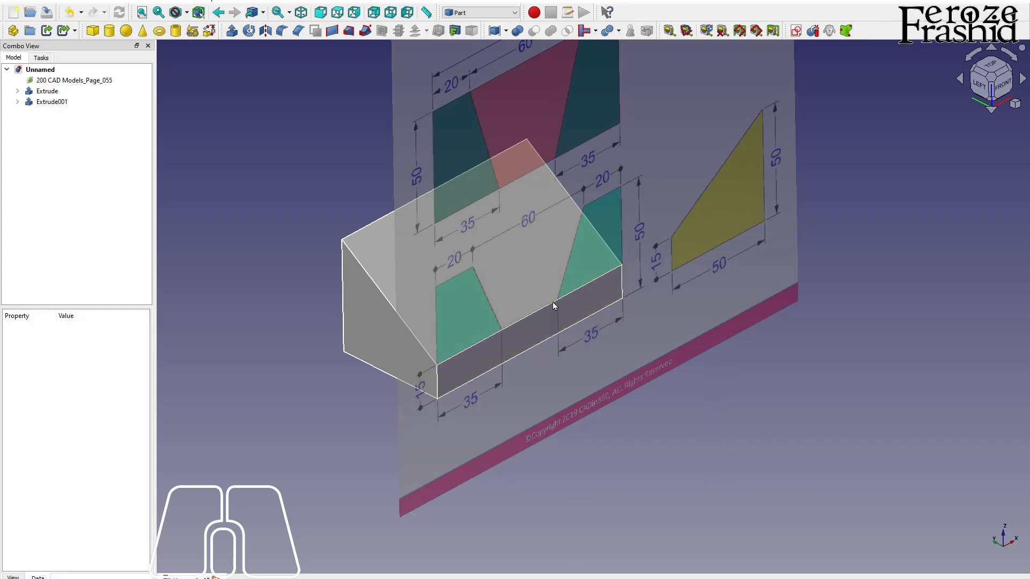
pyautogui.moveTo(549, 306)
pyautogui.mouseDown(button='middle')
pyautogui.moveTo(650, 322)
pyautogui.moveTo(706, 354)
pyautogui.mouseUp(button='middle')
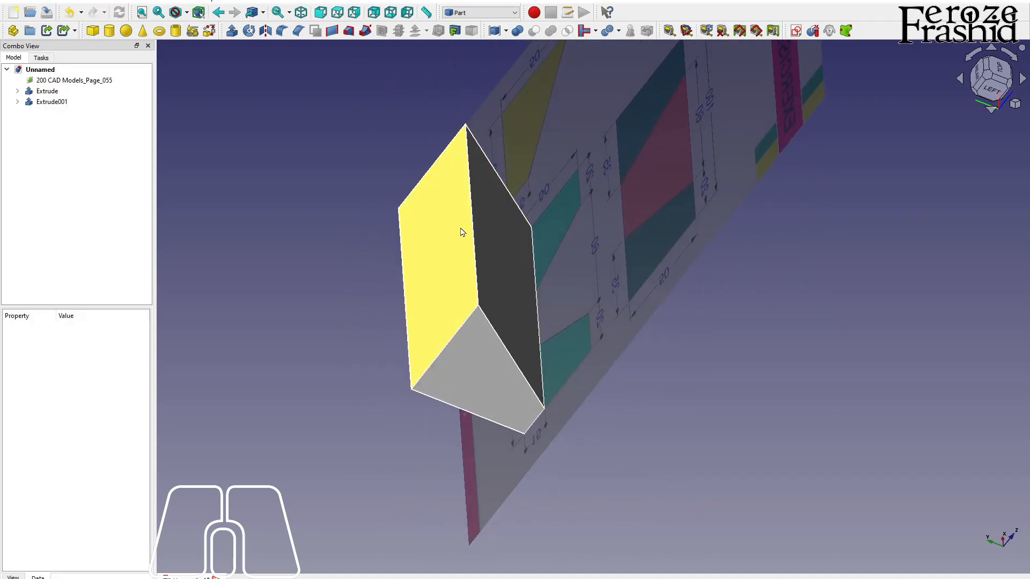
pyautogui.moveTo(508, 331); pyautogui.dragTo(346, 274, button='middle')
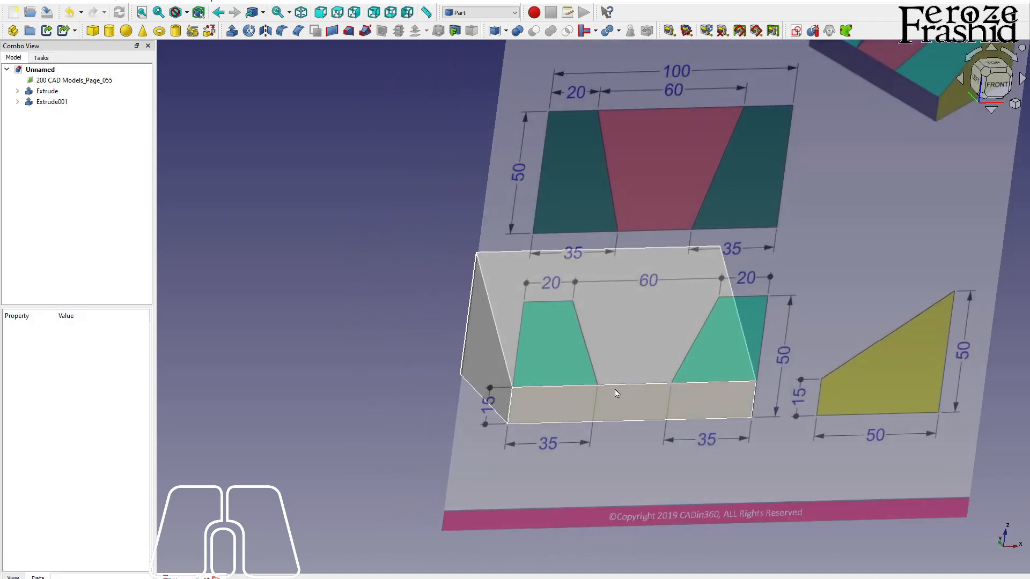
pyautogui.click(995, 86)
pyautogui.scroll(-4, 574, 356)
pyautogui.scroll(5, 573, 351)
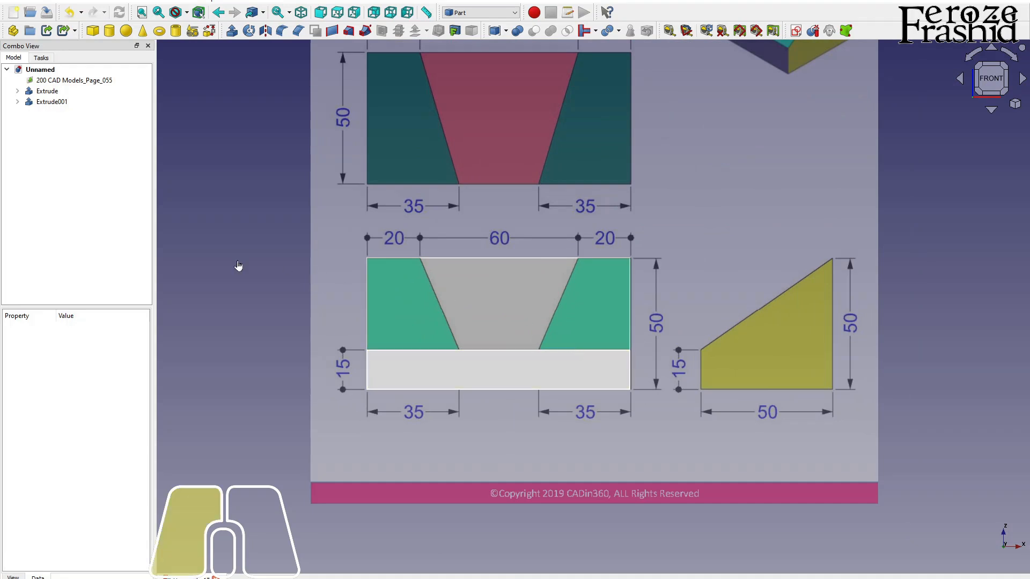
# Create a sketch on the XZ-Plane and draw a rectangle from the horizontal axis over the middle of the front view's 15 mm strip.
pyautogui.click(796, 31)
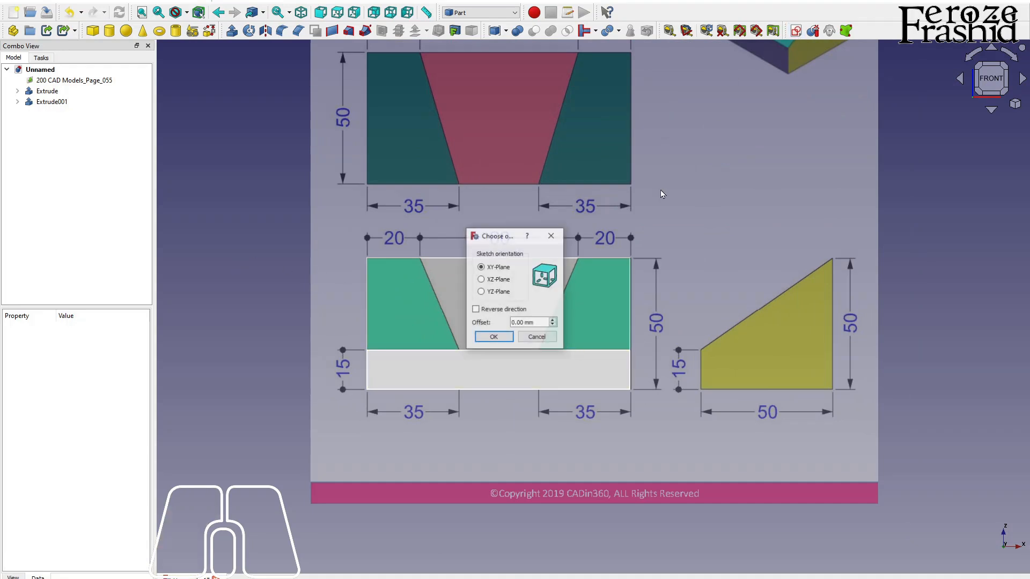
pyautogui.click(498, 280)
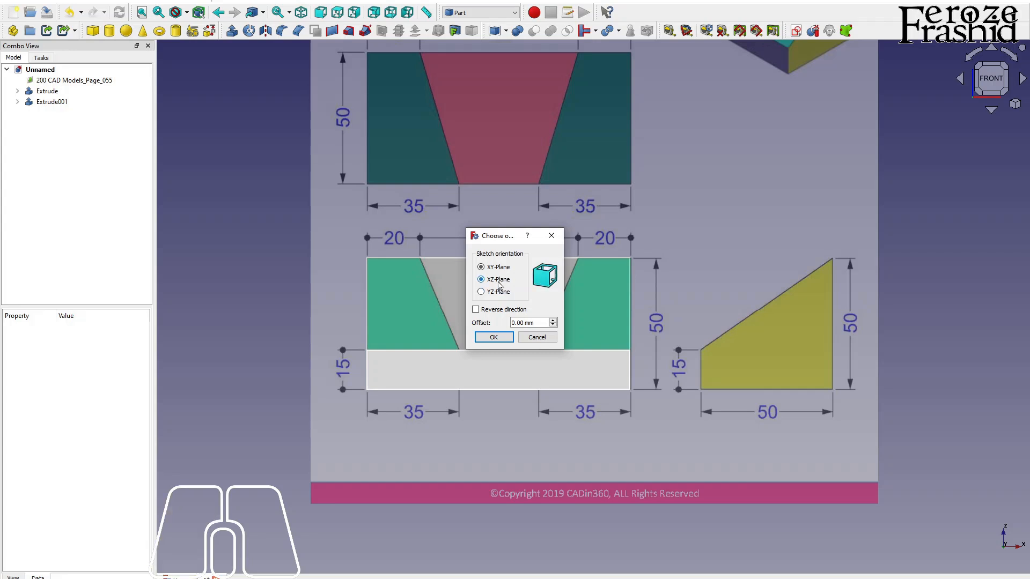
pyautogui.click(494, 338)
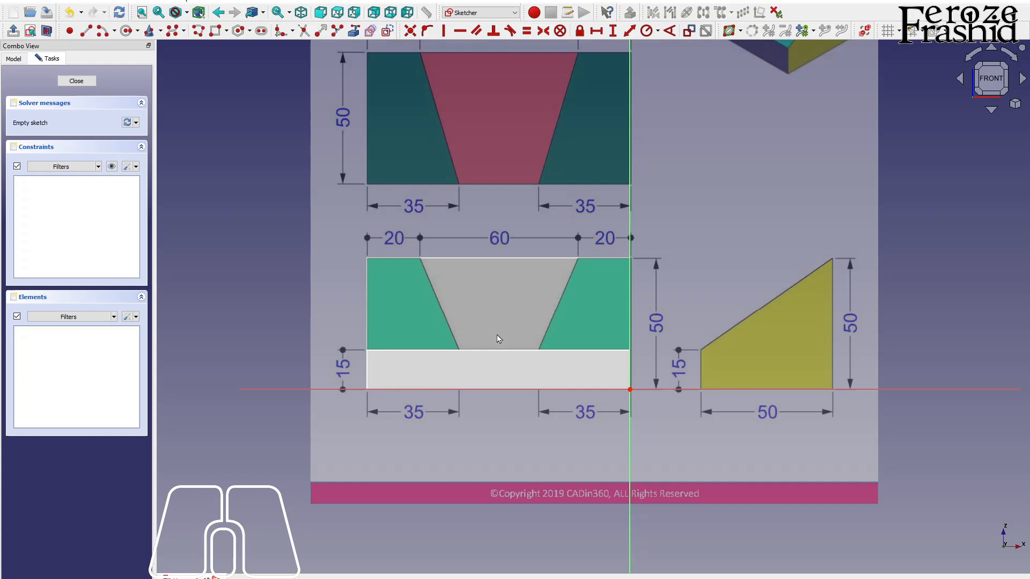
pyautogui.click(215, 30)
pyautogui.click(532, 389)
pyautogui.click(460, 349)
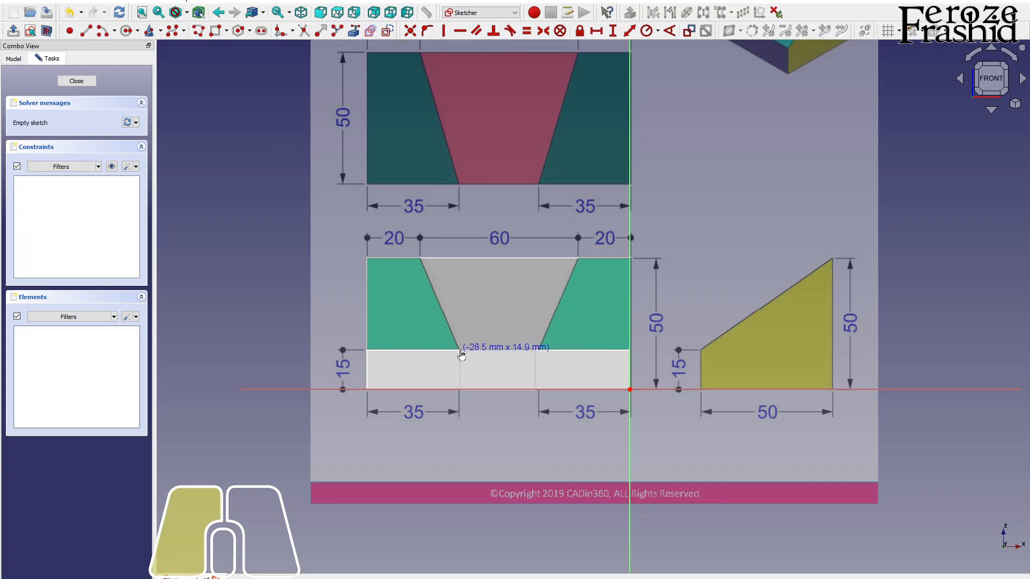
# Constrain the horizontal distance between the rectangle's lower right corner and the origin to 35 mm.
pyautogui.click(535, 390)
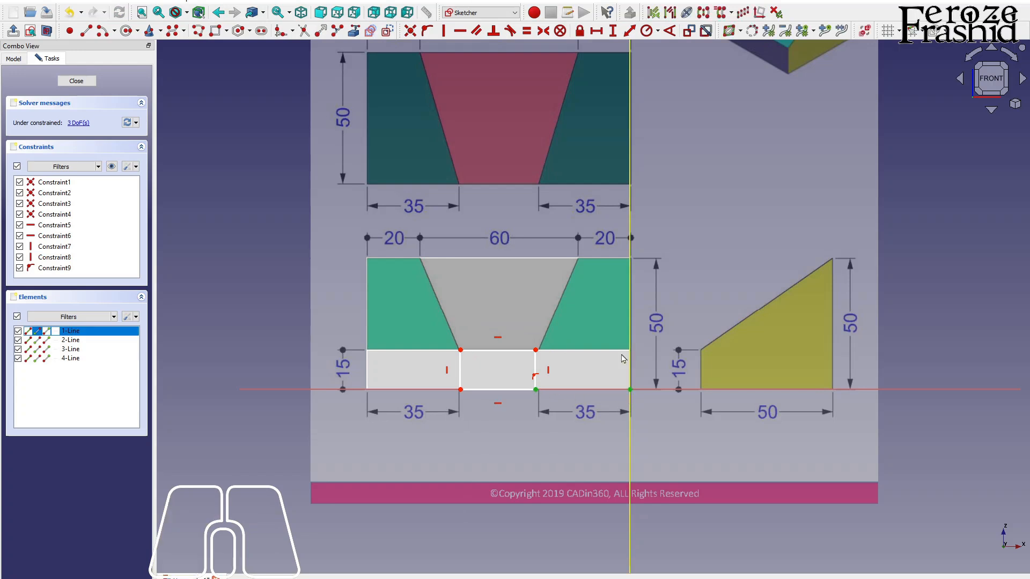
pyautogui.click(596, 30)
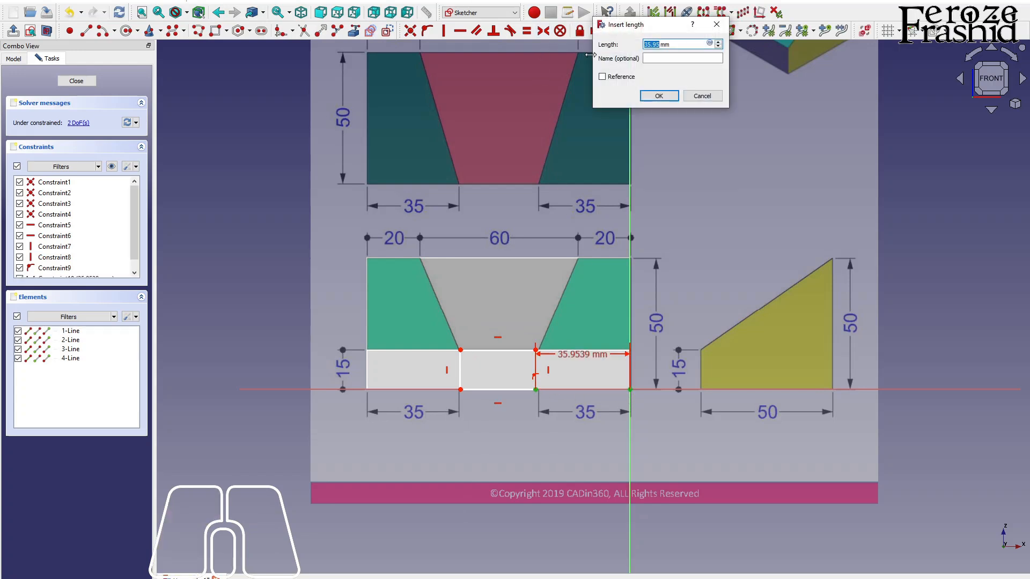
pyautogui.write('35')
pyautogui.press('Return')
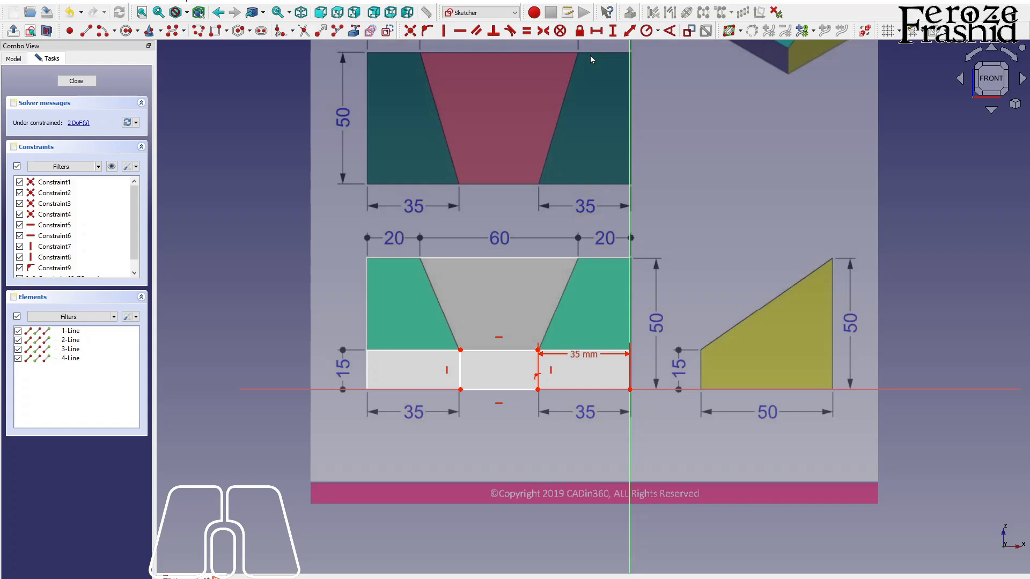
# Set the rectangle's width to 30 mm and its height to 15 mm, and close the sketch.
pyautogui.click(474, 352)
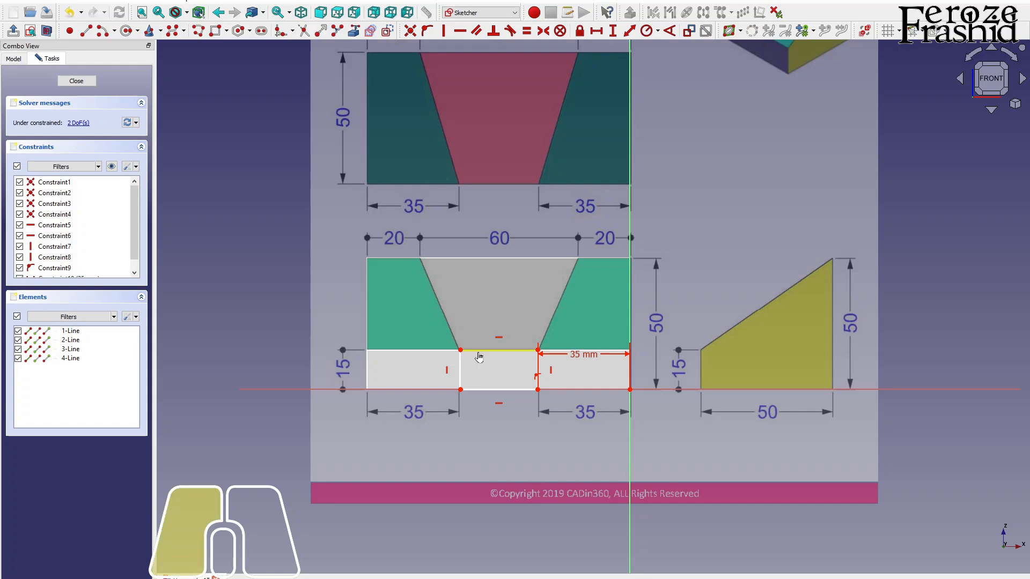
pyautogui.click(596, 31)
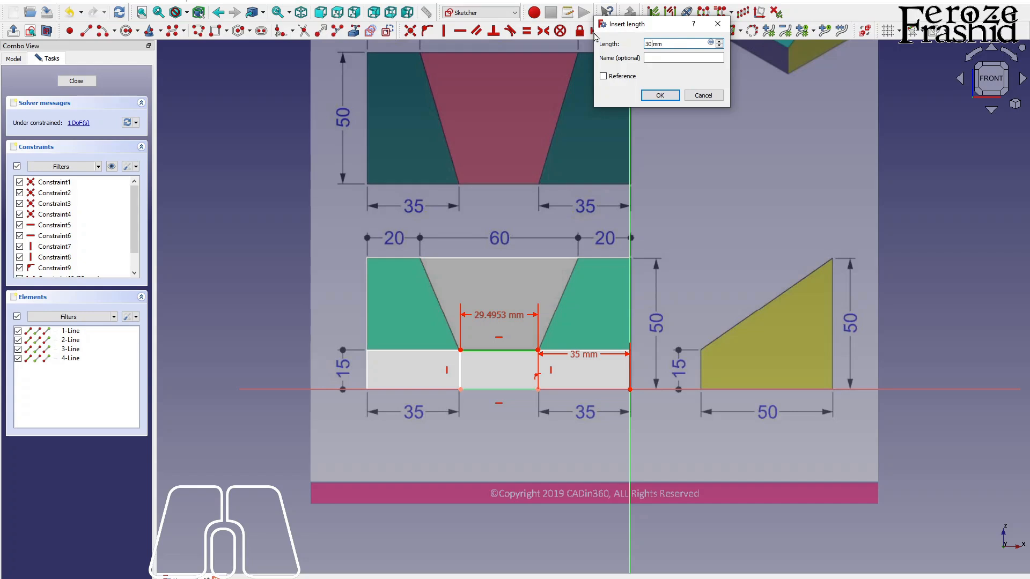
pyautogui.press('Return')
pyautogui.click(460, 364)
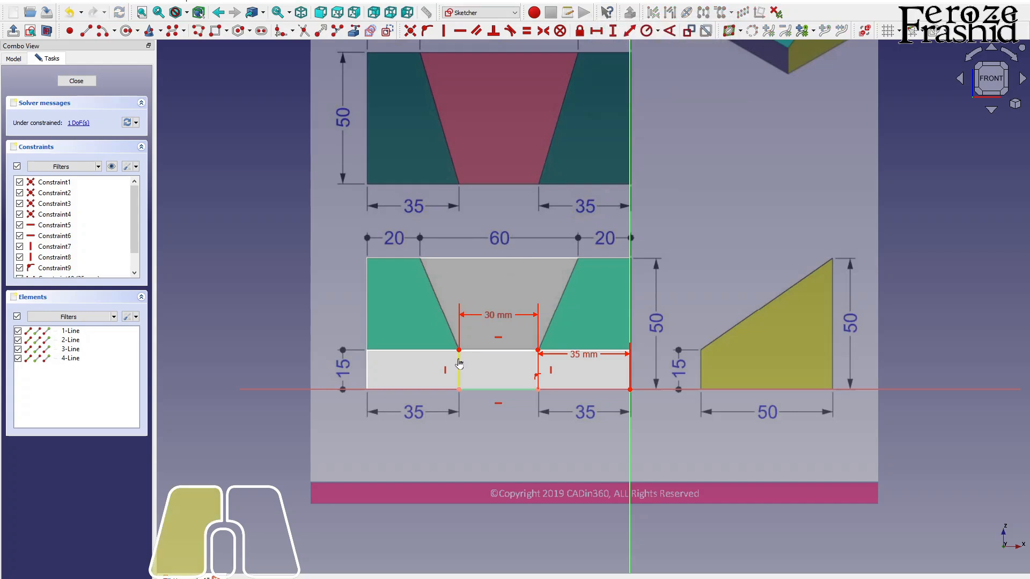
pyautogui.click(613, 31)
pyautogui.write('15')
pyautogui.press('Return')
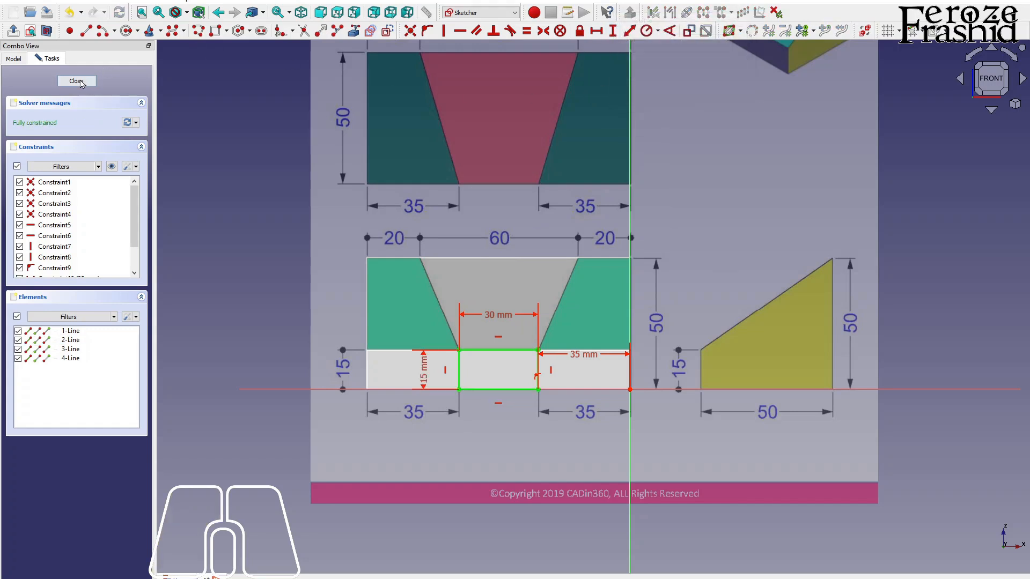
pyautogui.click(76, 81)
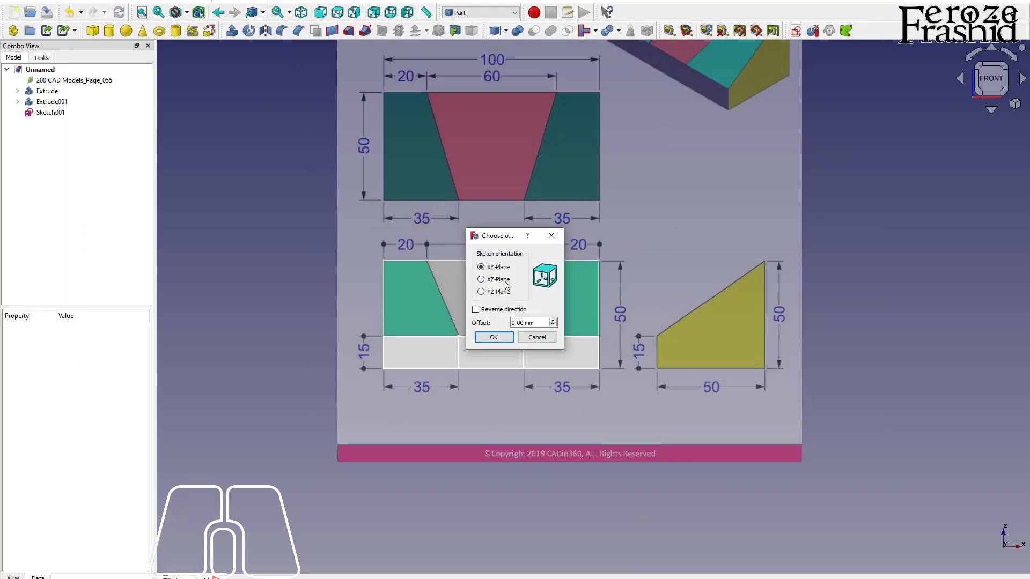
# Create another sketch on the XZ-Plane with an offset of -50 mm and view it from the front.
pyautogui.click(505, 279)
pyautogui.click(511, 323)
pyautogui.write('-50.00')
pyautogui.click(491, 337)
pyautogui.moveTo(493, 342)
pyautogui.mouseDown(button='middle')
pyautogui.moveTo(526, 329)
pyautogui.moveTo(759, 402)
pyautogui.moveTo(653, 388)
pyautogui.moveTo(604, 396)
pyautogui.moveTo(524, 338)
pyautogui.mouseUp(button='middle')
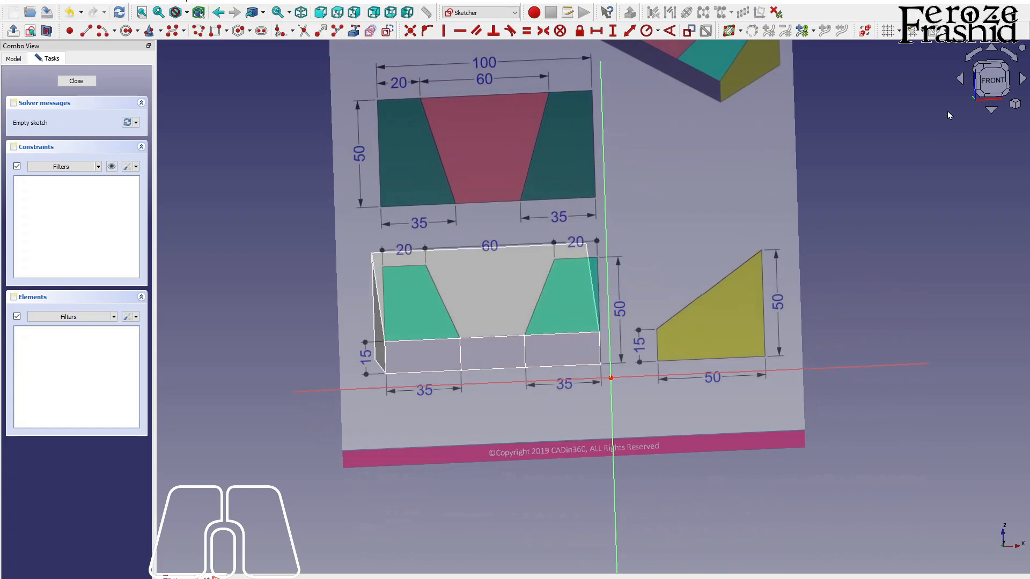
pyautogui.click(988, 83)
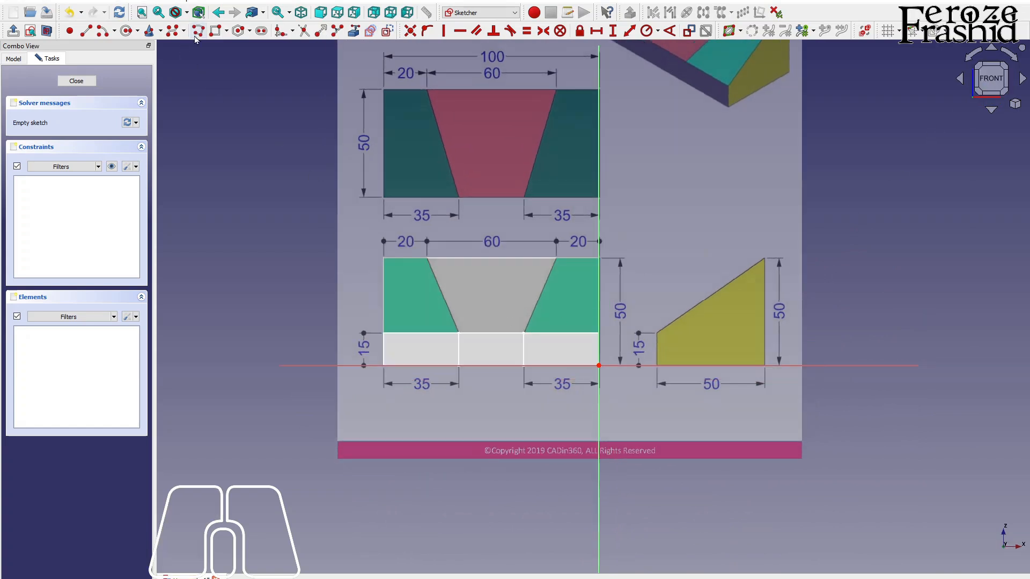
# Draw a rectangle from the horizontal axis up to the solid's top edge, its upper corners matching the 60 mm notch opening.
pyautogui.click(214, 32)
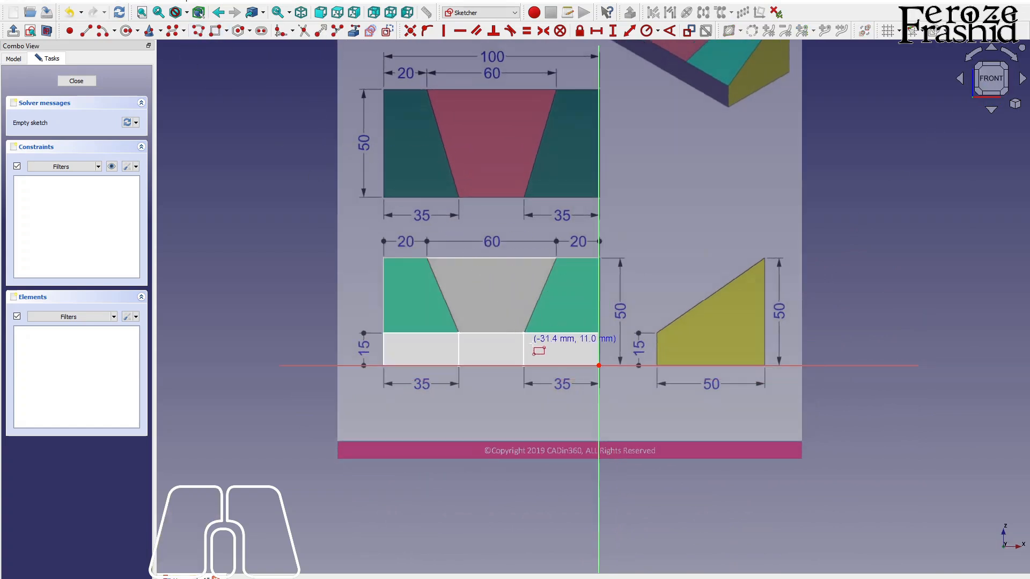
pyautogui.click(564, 365)
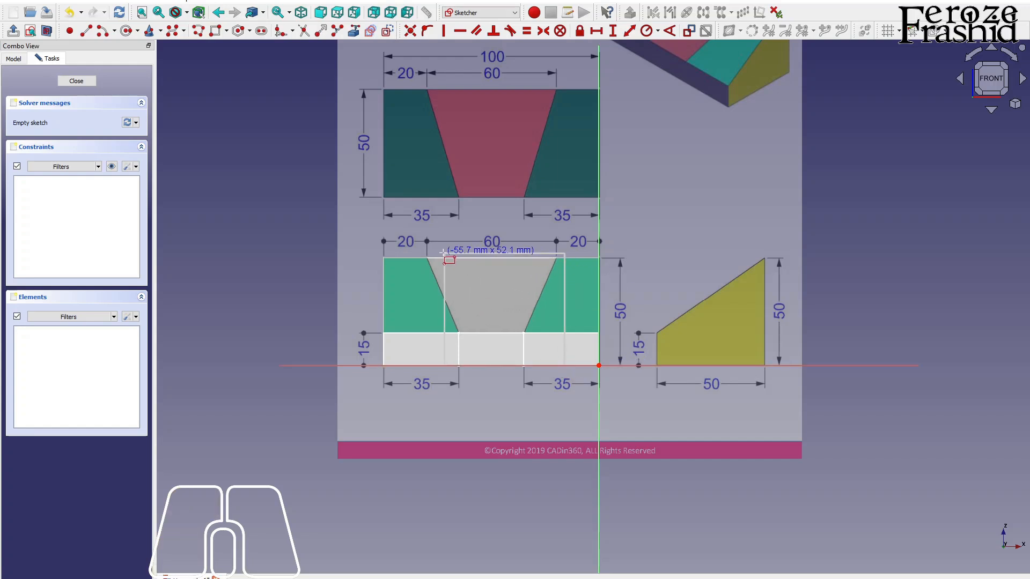
pyautogui.click(426, 258)
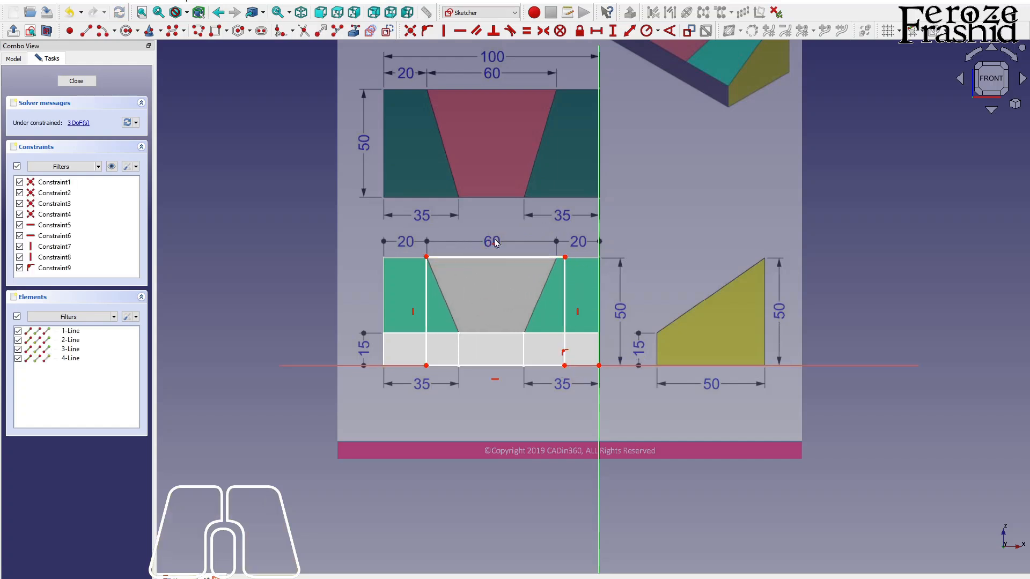
pyautogui.moveTo(564, 259); pyautogui.dragTo(556, 258)
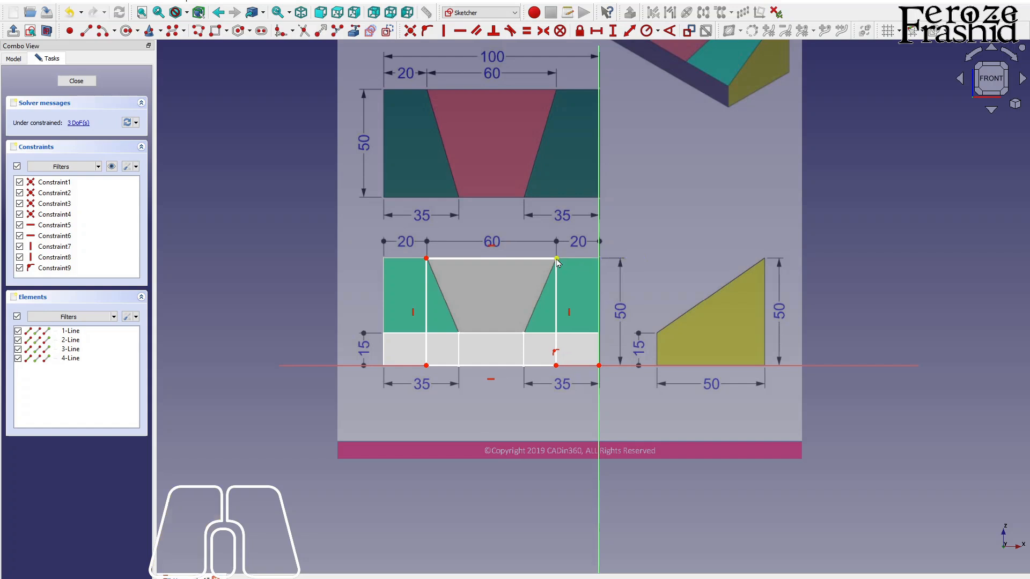
# Constrain the rectangle's upper right corner to a horizontal distance of 20 mm from the vertical axis.
pyautogui.click(556, 258)
pyautogui.click(598, 261)
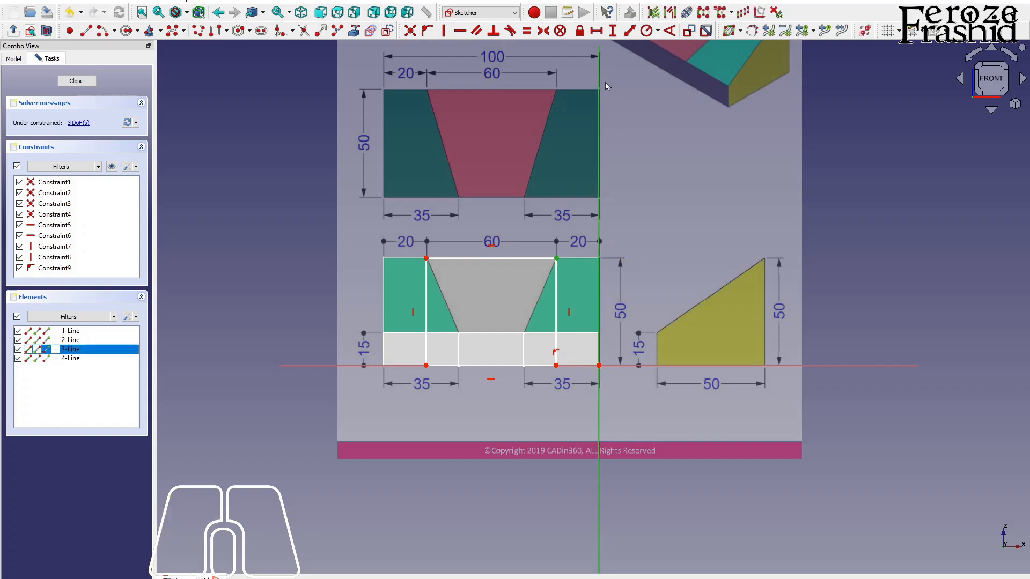
pyautogui.click(596, 31)
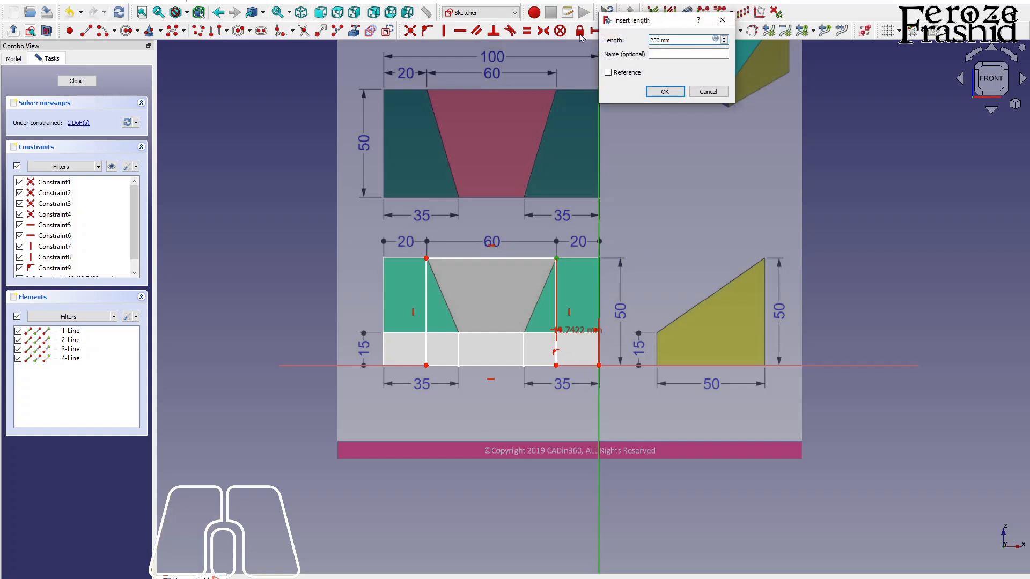
pyautogui.write('20')
pyautogui.press('Return')
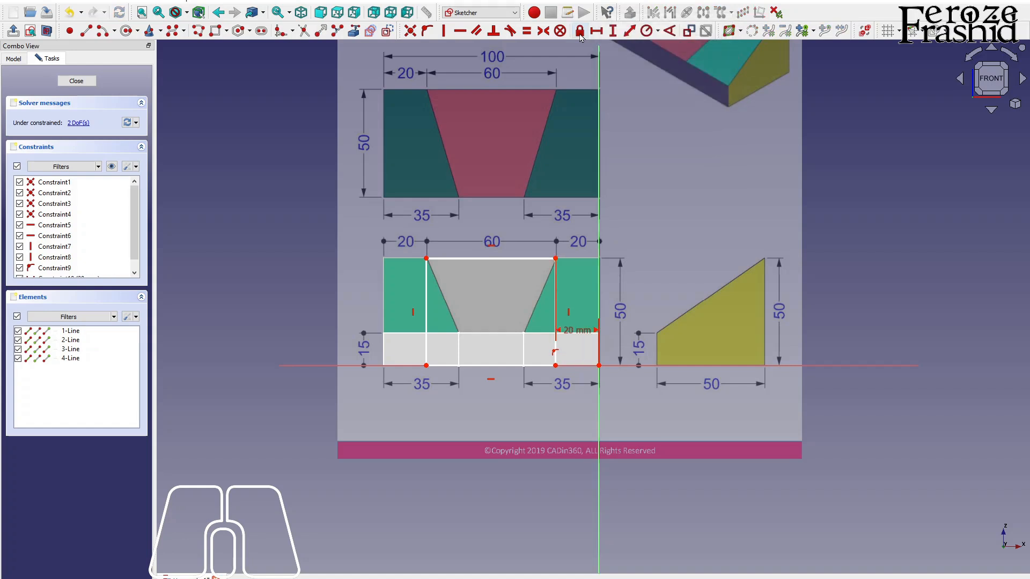
# Set the rectangle's width to 60 mm and its height to 50 mm, and close the sketch.
pyautogui.click(515, 259)
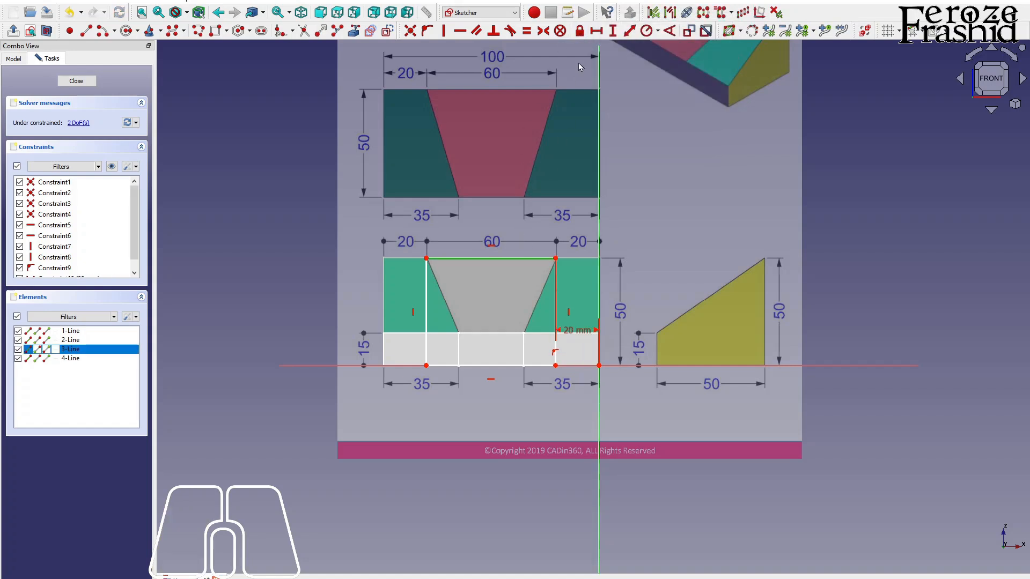
pyautogui.click(597, 31)
pyautogui.write('60')
pyautogui.press('Return')
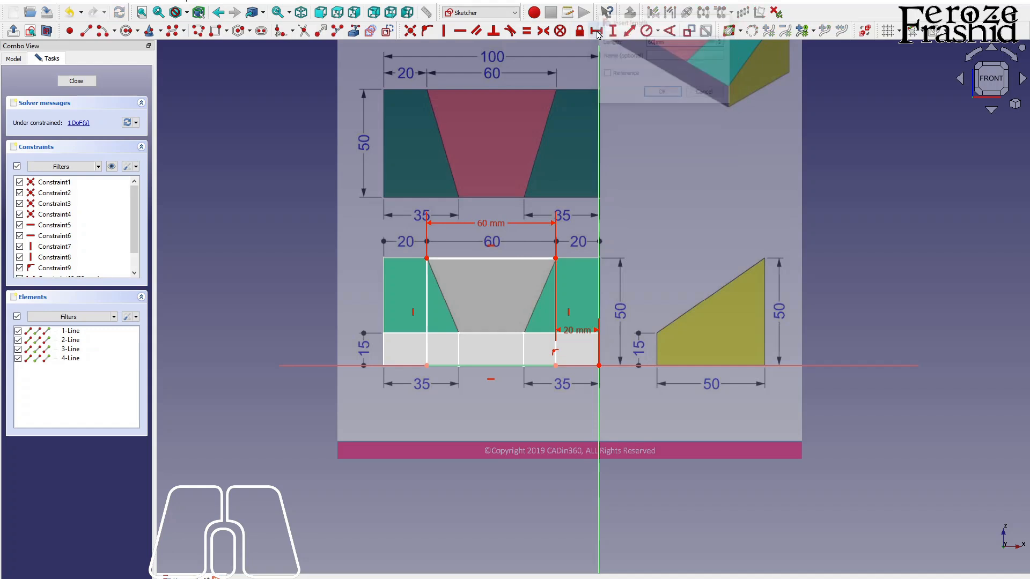
pyautogui.click(554, 288)
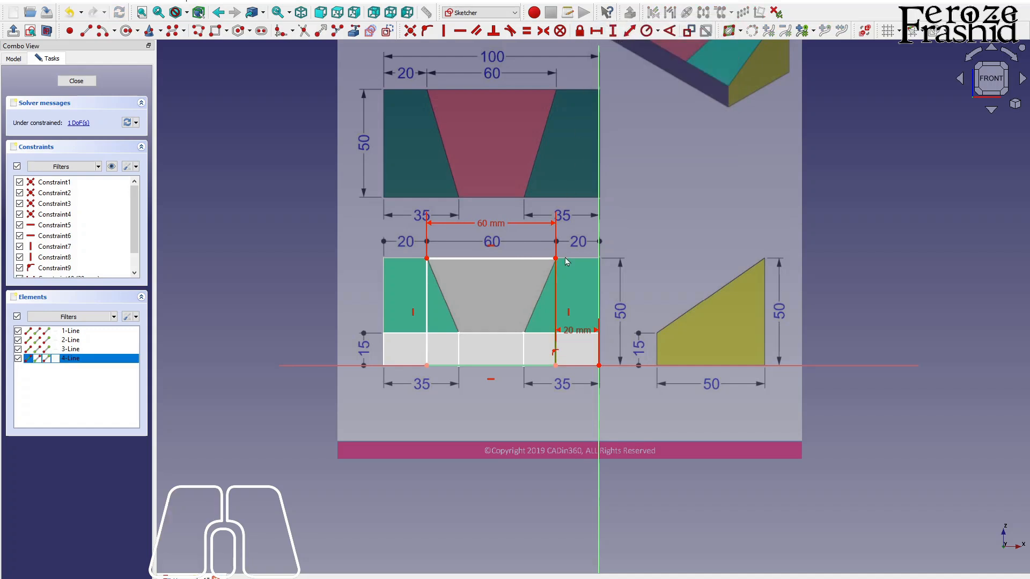
pyautogui.click(613, 31)
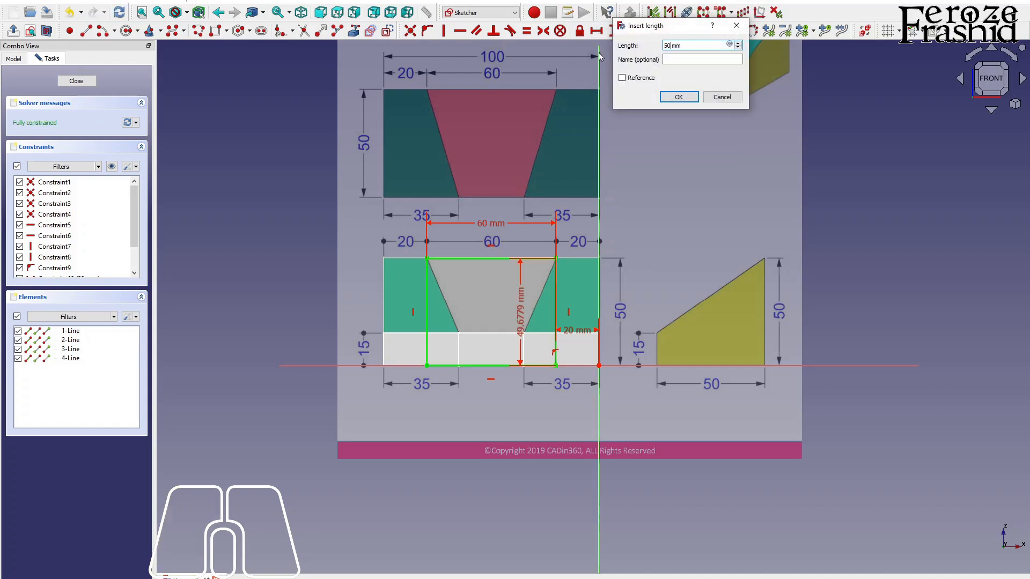
pyautogui.press('Return')
pyautogui.click(95, 81)
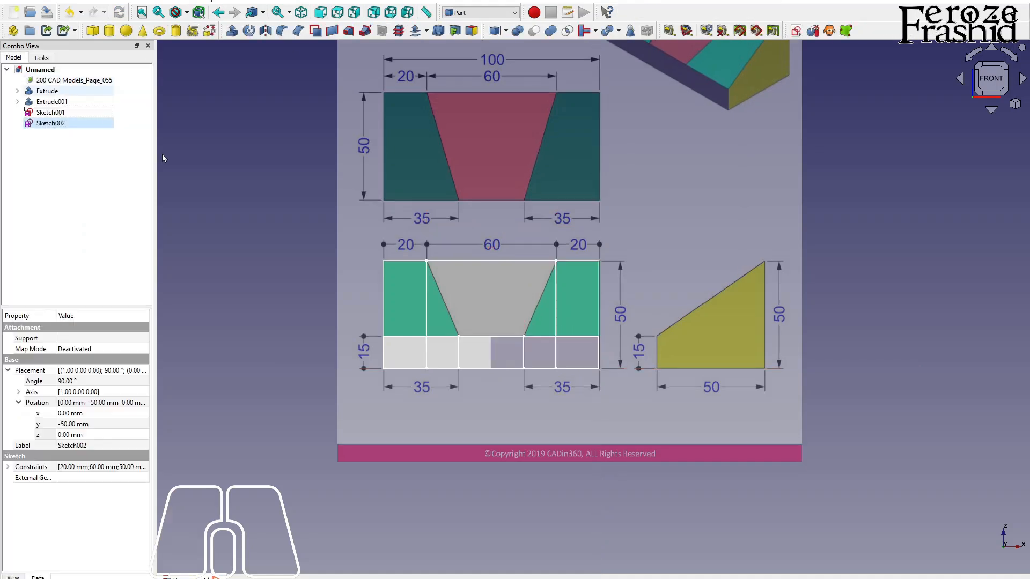
# Set the y position of Sketch002 to 50 mm so it lies on the solid's tall back face.
pyautogui.moveTo(407, 260); pyautogui.dragTo(670, 319, button='middle')
pyautogui.click(53, 124)
pyautogui.click(64, 423)
pyautogui.click(58, 424)
pyautogui.press('Delete')
pyautogui.press('Return')
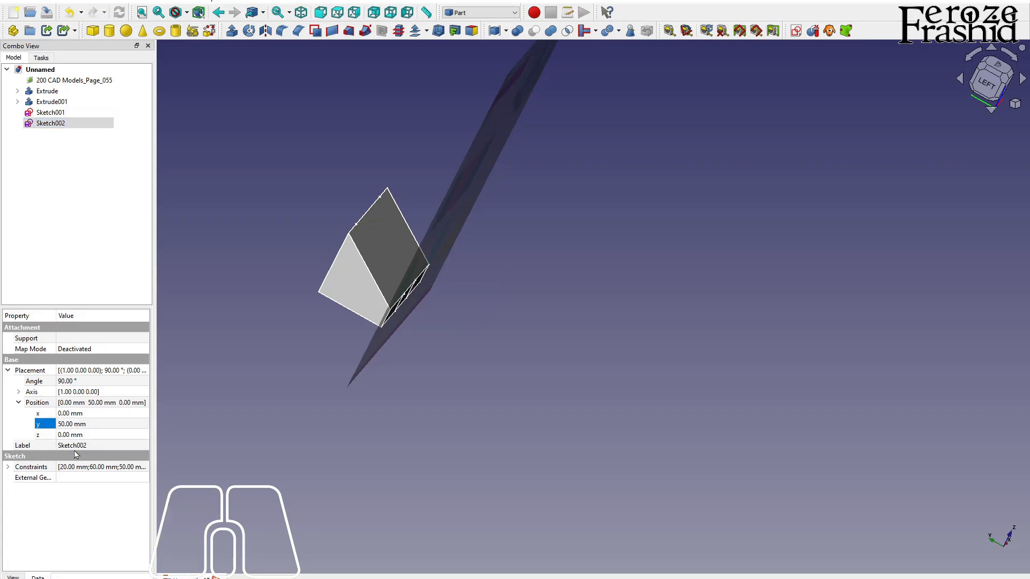
pyautogui.click(271, 266)
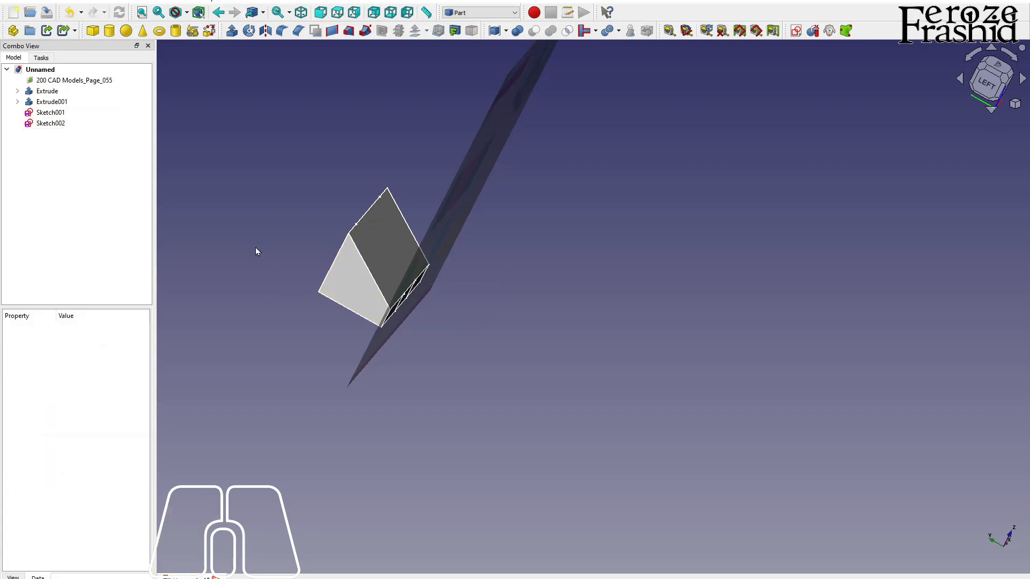
# Create a solid loft between the profiles Sketch001 and Sketch002.
pyautogui.click(80, 124)
pyautogui.moveTo(295, 318)
pyautogui.mouseDown(button='middle')
pyautogui.moveTo(491, 372)
pyautogui.moveTo(379, 363)
pyautogui.moveTo(416, 448)
pyautogui.moveTo(480, 411)
pyautogui.moveTo(472, 426)
pyautogui.mouseUp(button='middle')
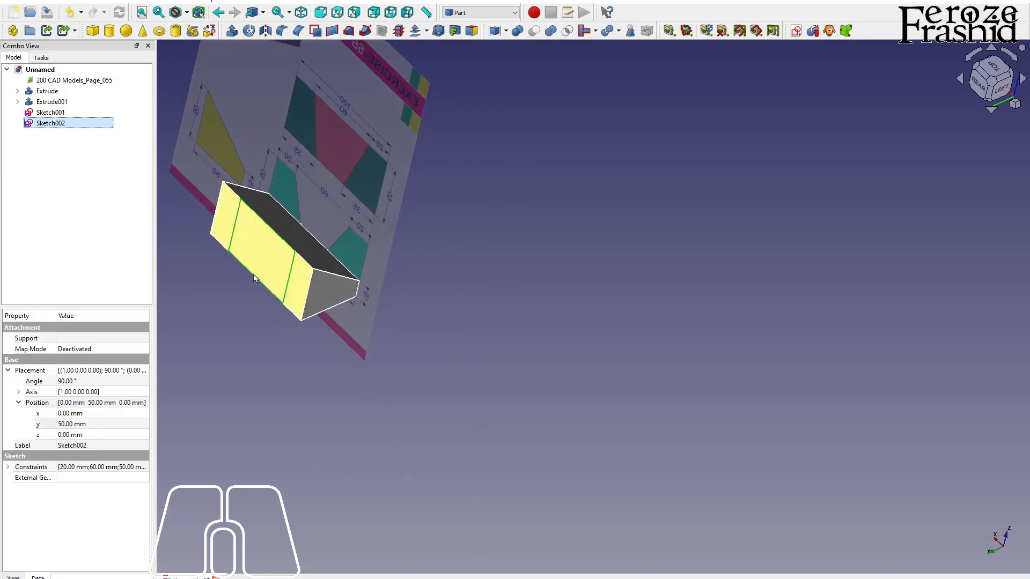
pyautogui.keyDown('ctrl'); pyautogui.click(76, 113); pyautogui.keyUp('ctrl')
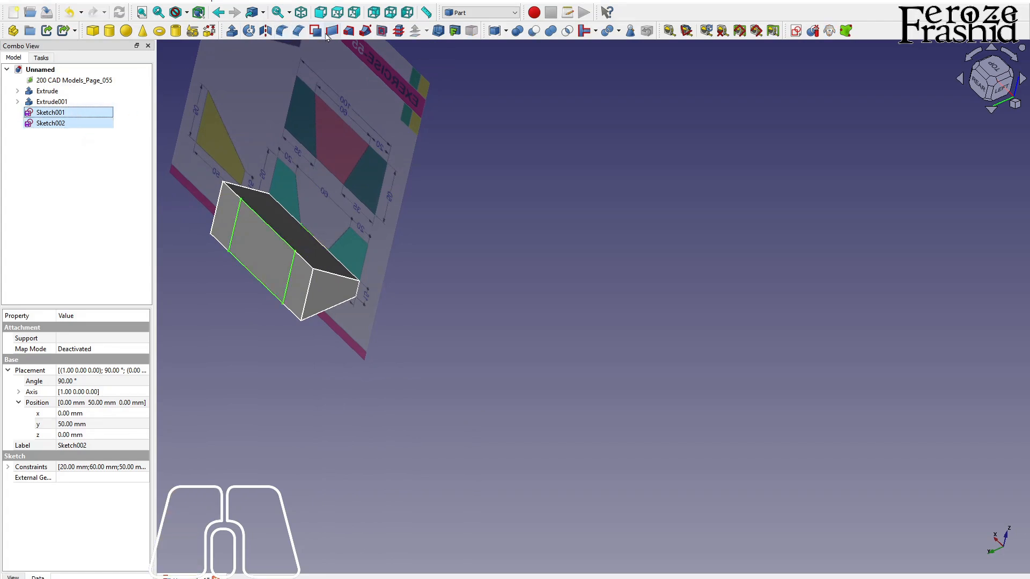
pyautogui.click(348, 31)
pyautogui.doubleClick(56, 149)
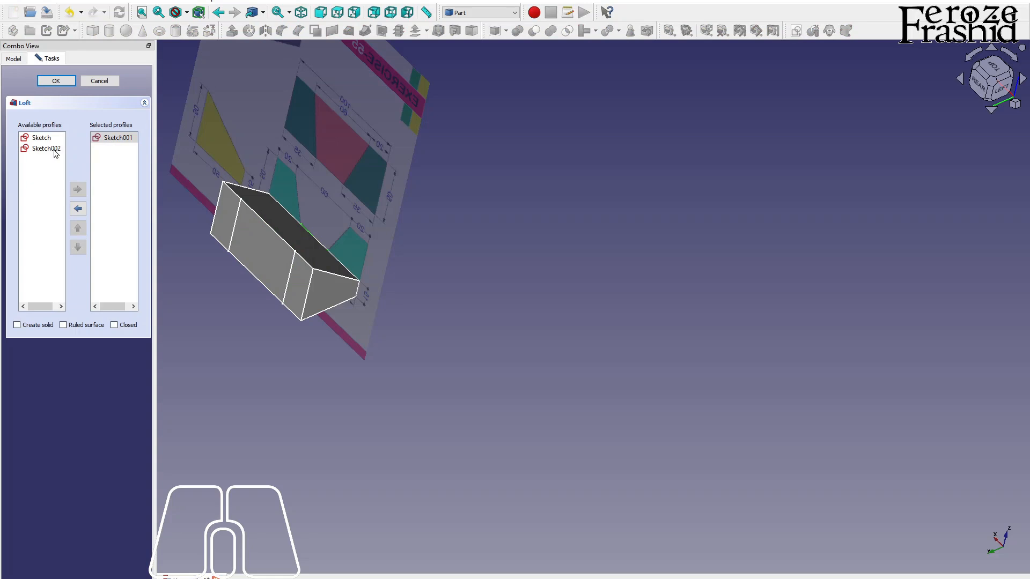
pyautogui.doubleClick(56, 148)
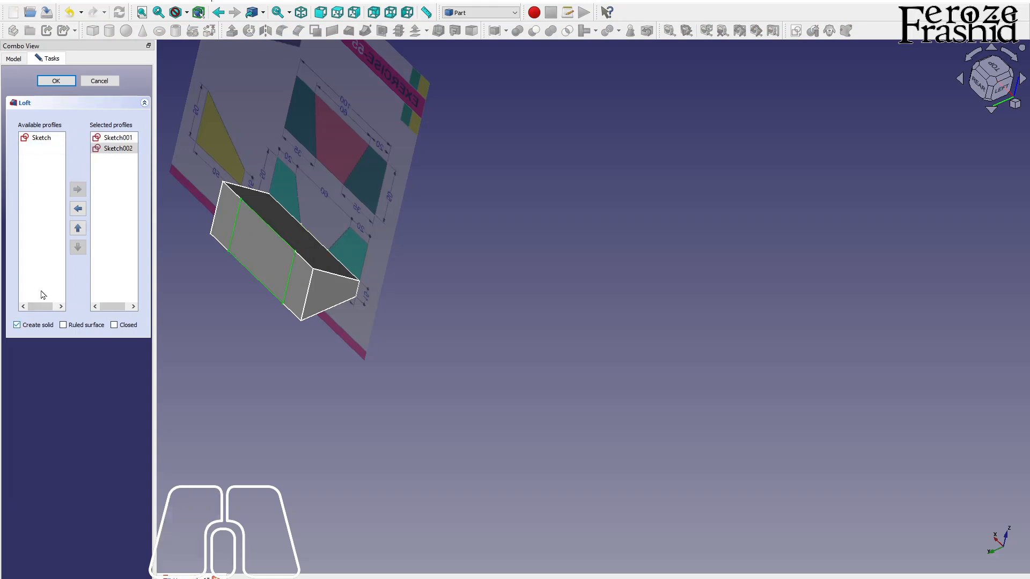
pyautogui.click(59, 85)
# Hide the 200 CAD Models_Page_055 drawing image so only the model is displayed.
pyautogui.moveTo(461, 320); pyautogui.dragTo(310, 310, button='middle')
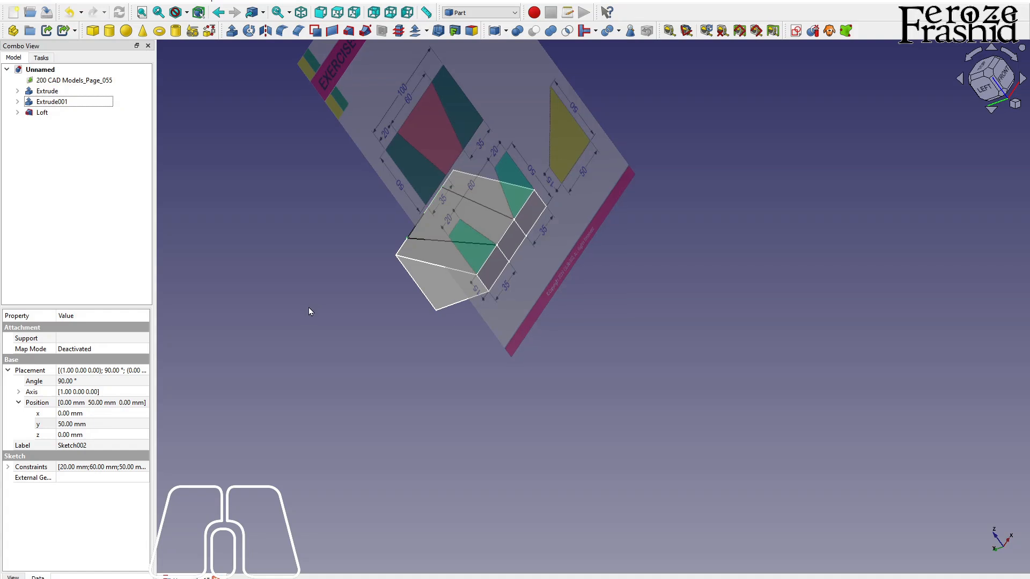
pyautogui.scroll(3, 389, 247)
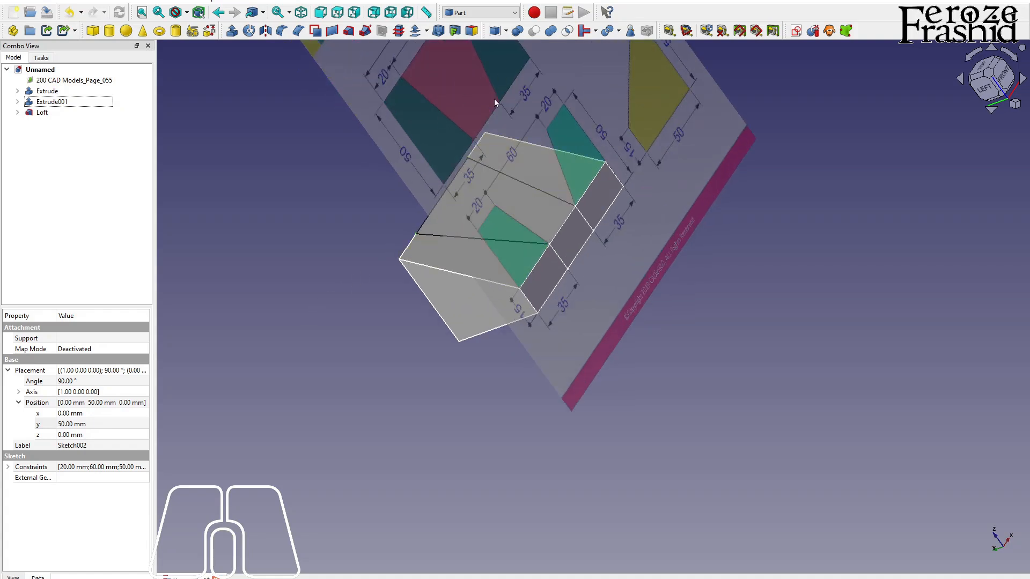
pyautogui.moveTo(448, 138); pyautogui.dragTo(531, 146, button='middle')
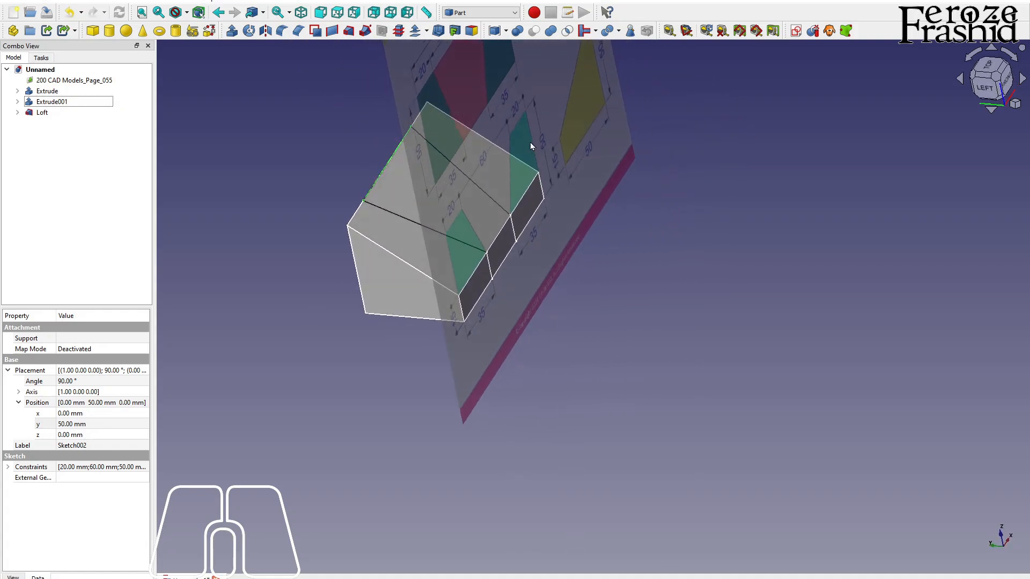
pyautogui.click(511, 301)
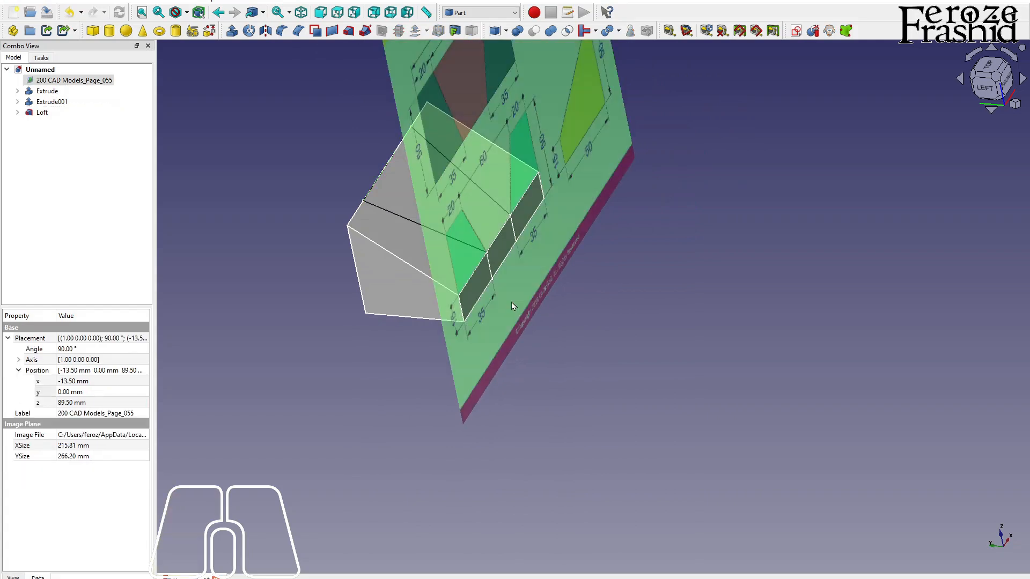
pyautogui.press('space')
pyautogui.moveTo(475, 256); pyautogui.dragTo(542, 261, button='middle')
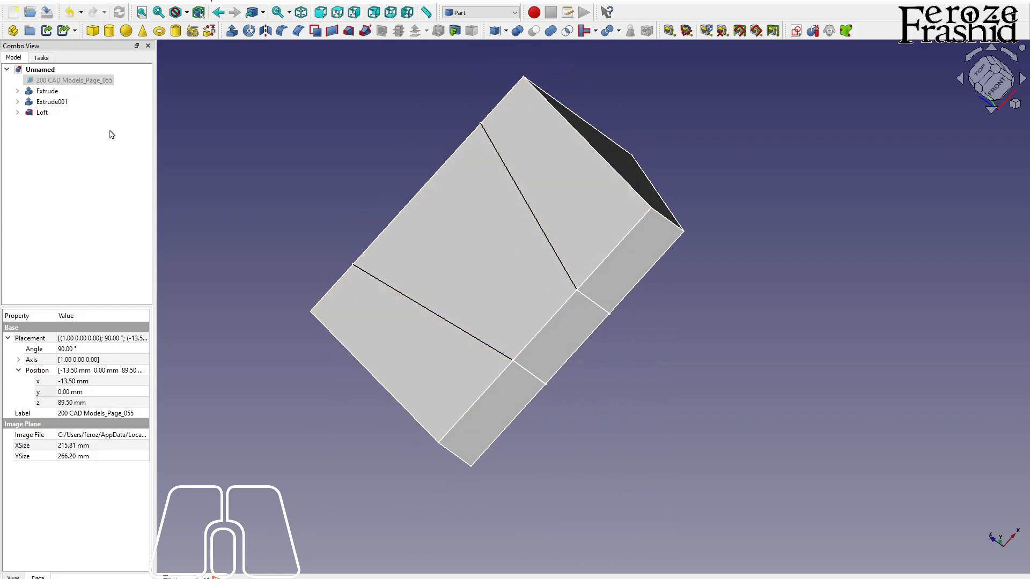
# Compare Extrude with Extrude001 by hiding the loft and toggling the visibility of the two extrusions.
pyautogui.click(64, 102)
pyautogui.keyDown('ctrl'); pyautogui.click(64, 92); pyautogui.keyUp('ctrl')
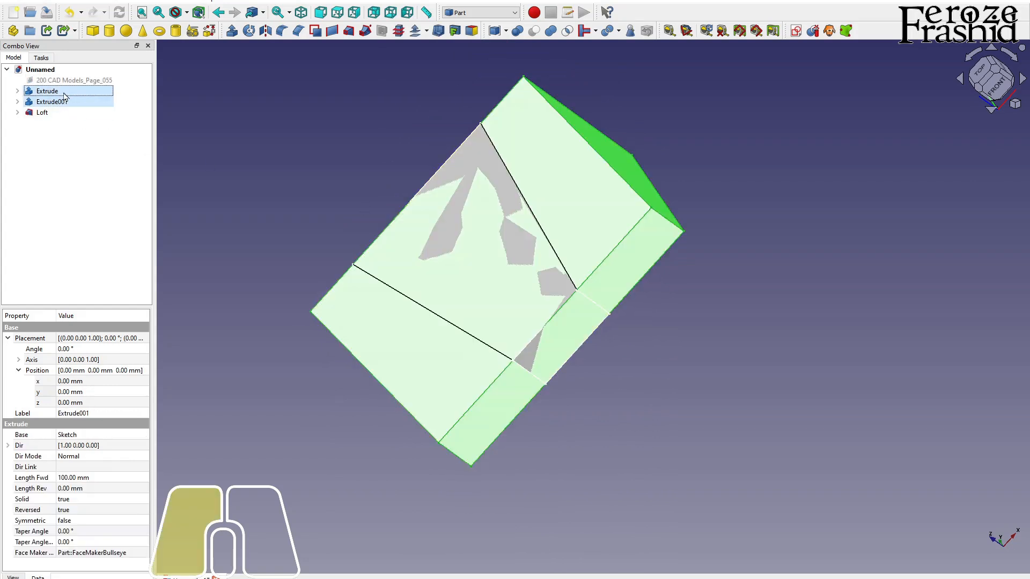
pyautogui.click(64, 103)
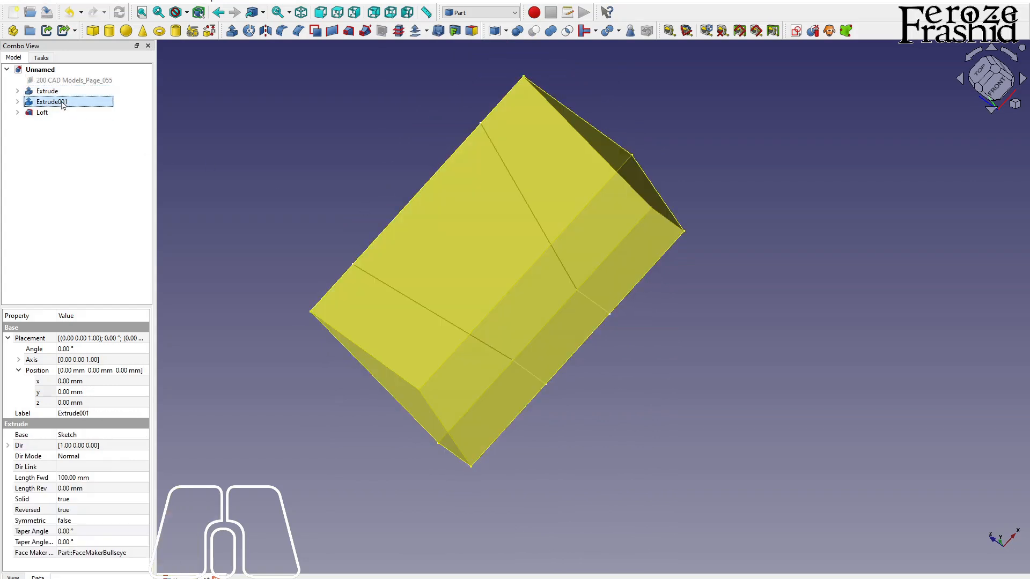
pyautogui.press('space')
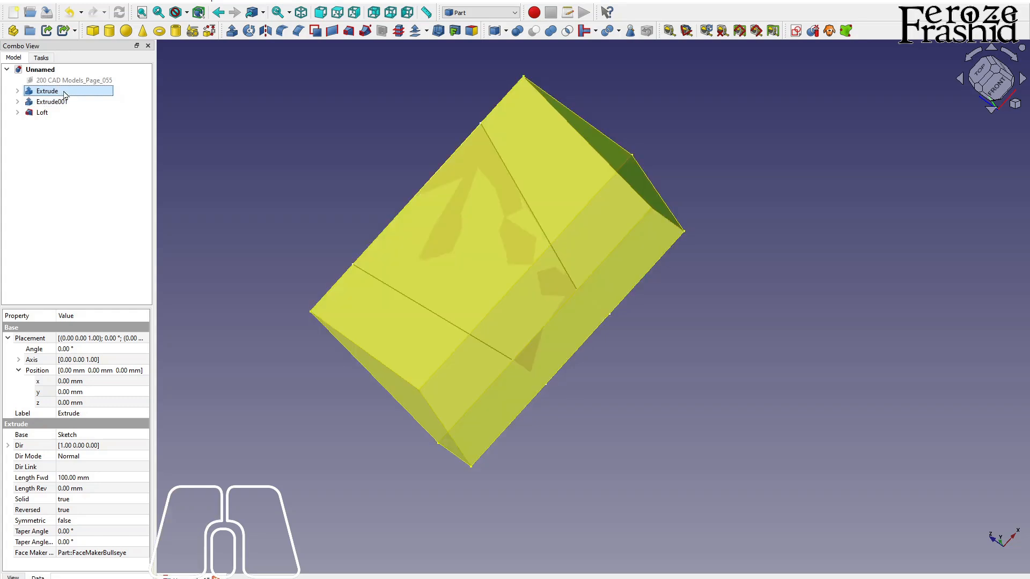
pyautogui.click(64, 93)
pyautogui.click(59, 112)
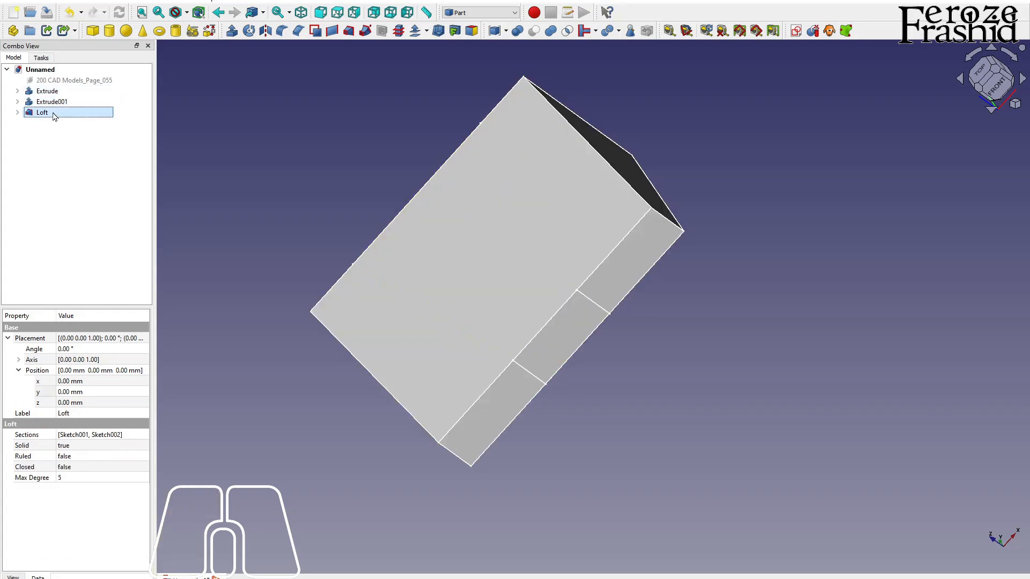
pyautogui.press('space')
pyautogui.click(60, 103)
pyautogui.press('space')
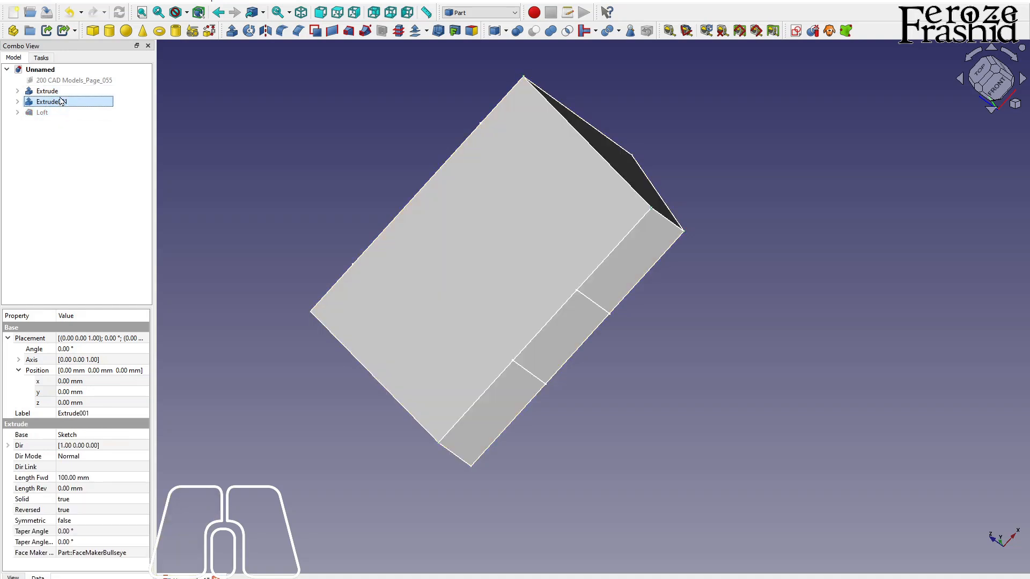
pyautogui.press('Up')
pyautogui.press('space')
pyautogui.click(60, 101)
pyautogui.press('space')
pyautogui.click(61, 95)
pyautogui.press('space')
# Delete the duplicate extrusion Extrude001.
pyautogui.click(62, 101)
pyautogui.press('space')
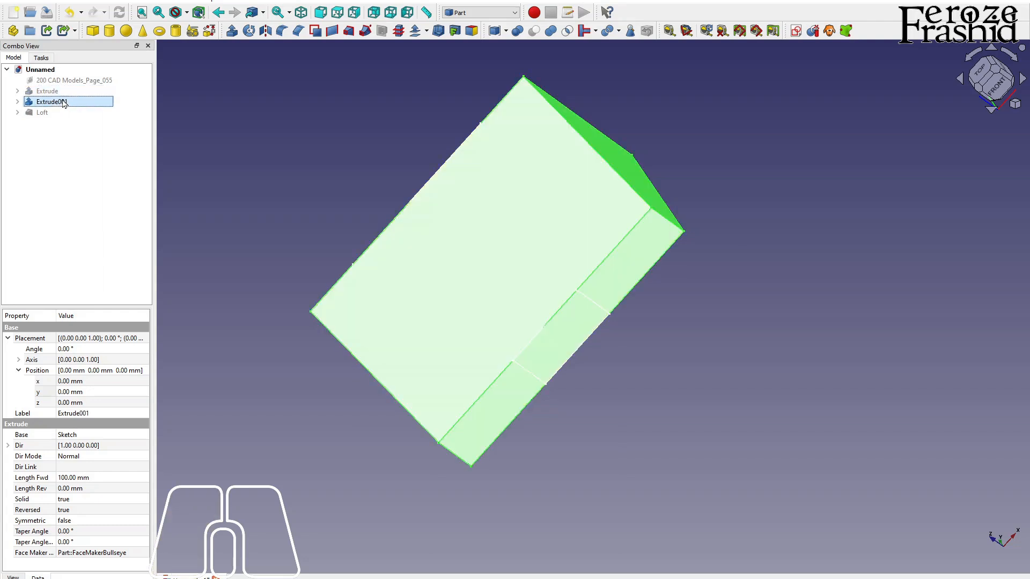
pyautogui.press('Delete')
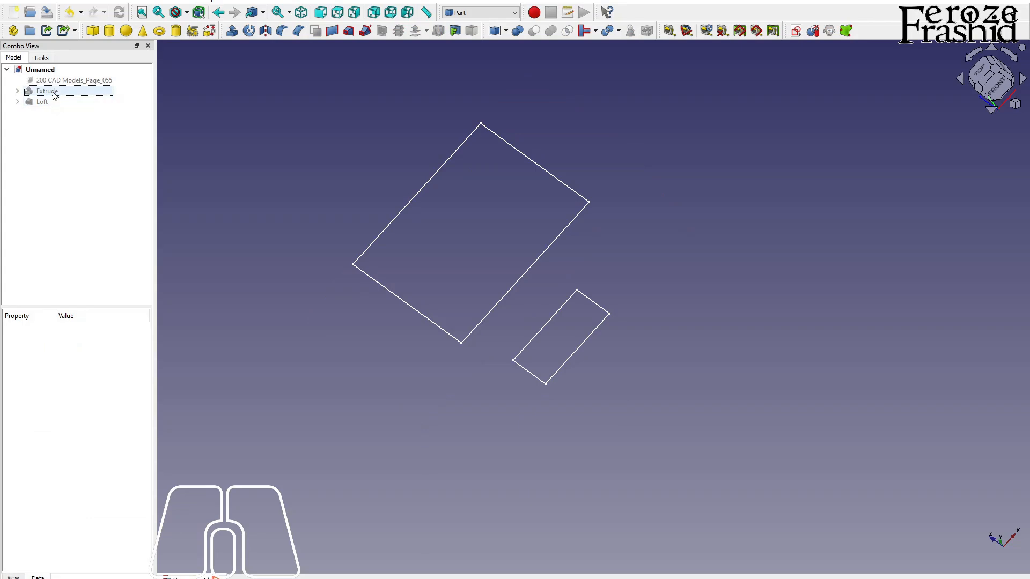
# Make the remaining extrusion and the loft visible again.
pyautogui.click(52, 92)
pyautogui.press('space')
pyautogui.click(47, 103)
pyautogui.press('space')
pyautogui.moveTo(436, 189); pyautogui.dragTo(530, 241, button='middle')
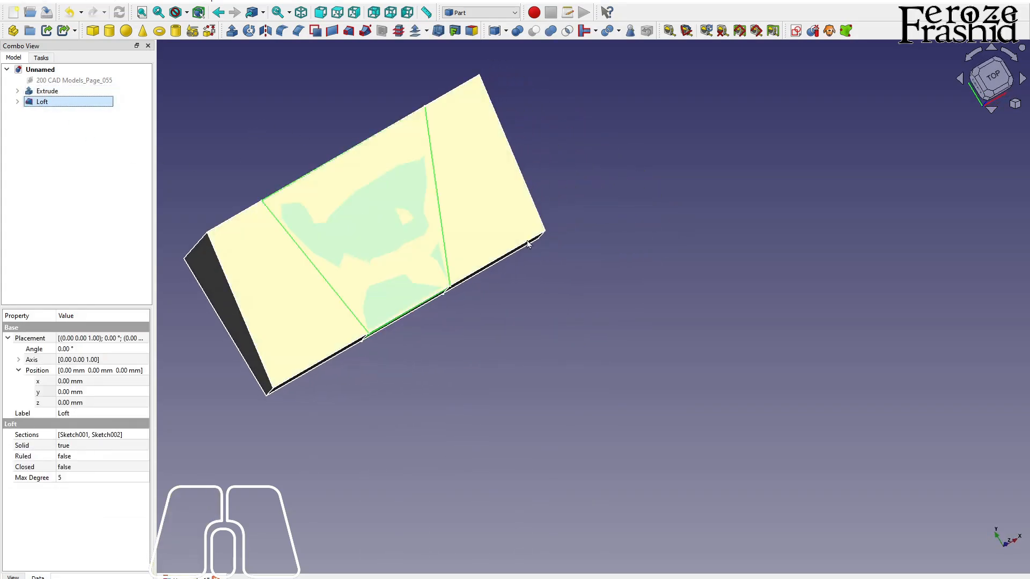
pyautogui.scroll(-3, 536, 343)
pyautogui.moveTo(379, 403); pyautogui.dragTo(440, 339, button='middle')
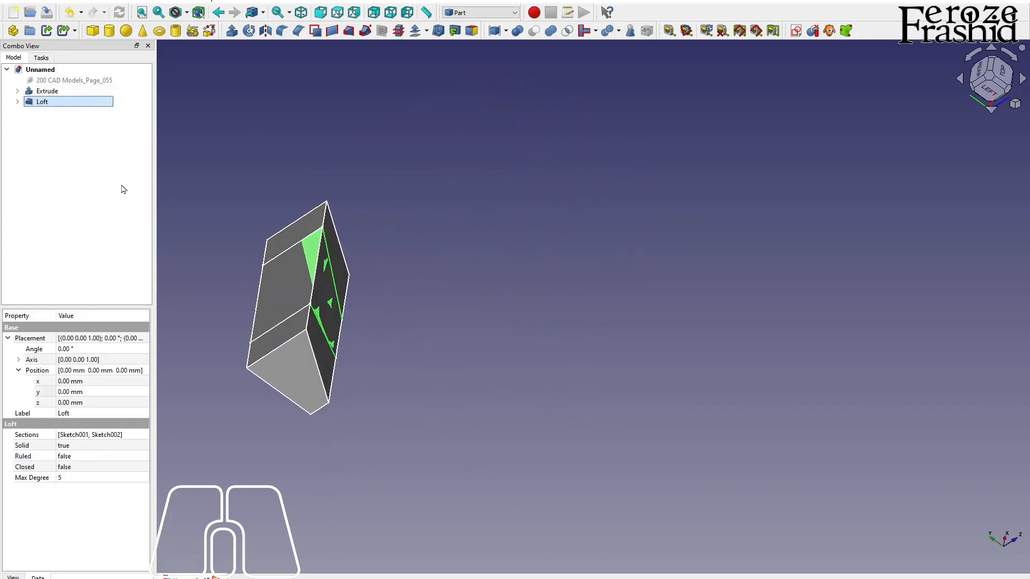
# Cut the loft from the extruded solid with a Boolean cut.
pyautogui.click(54, 92)
pyautogui.keyDown('ctrl'); pyautogui.click(81, 102); pyautogui.keyUp('ctrl')
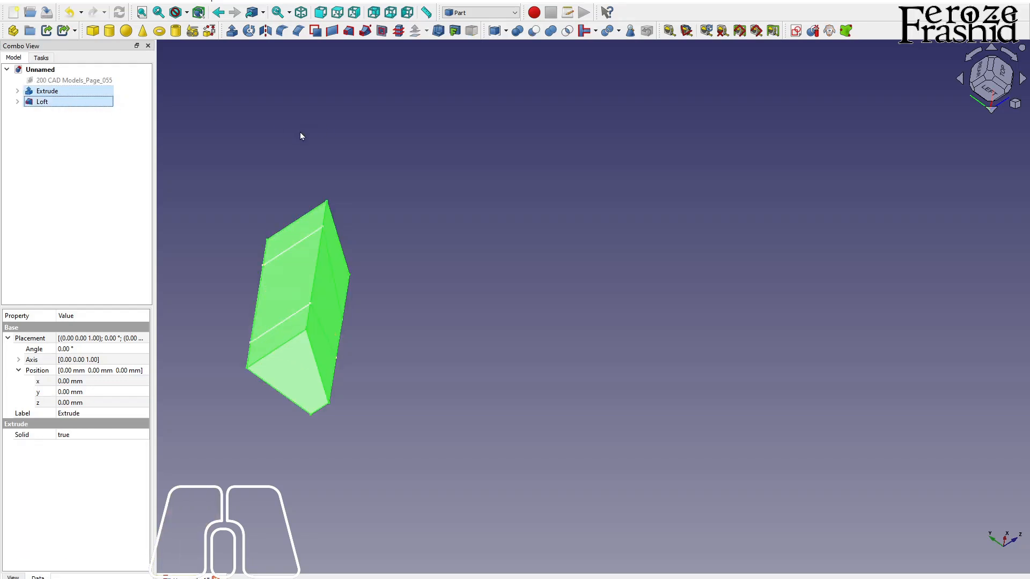
pyautogui.click(211, 136)
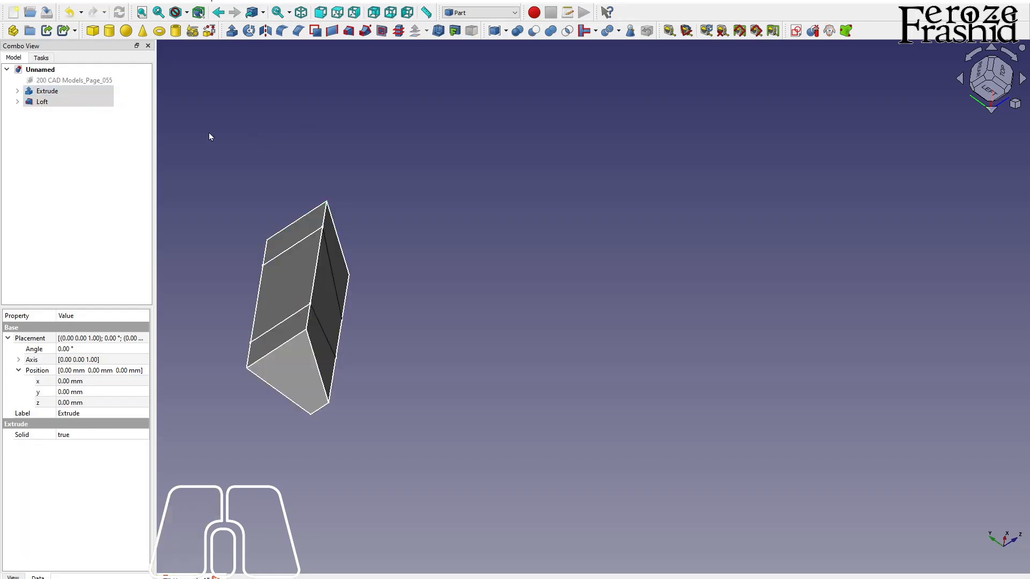
pyautogui.click(64, 95)
pyautogui.moveTo(311, 231); pyautogui.dragTo(333, 318, button='middle')
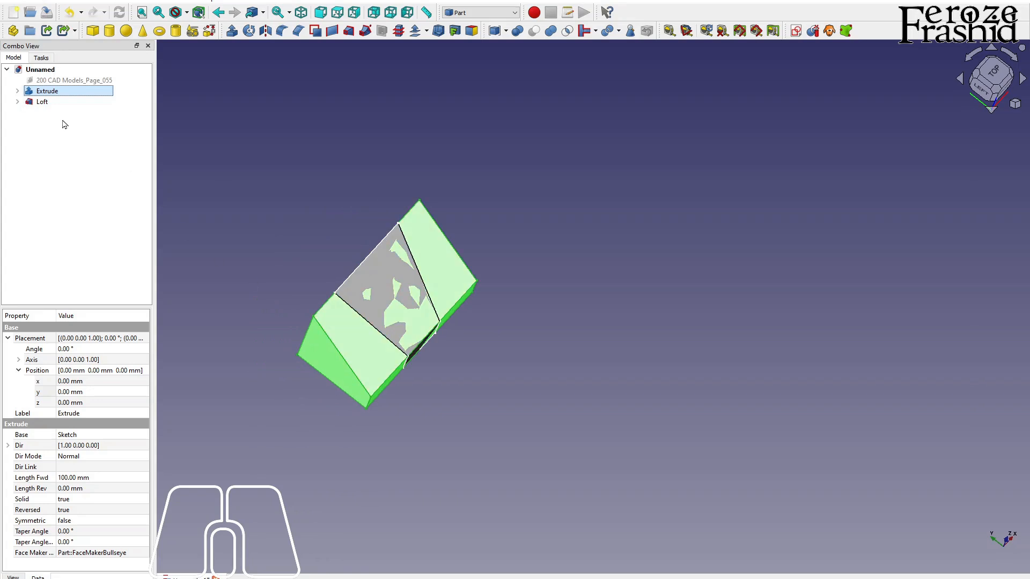
pyautogui.keyDown('ctrl'); pyautogui.click(54, 102); pyautogui.keyUp('ctrl')
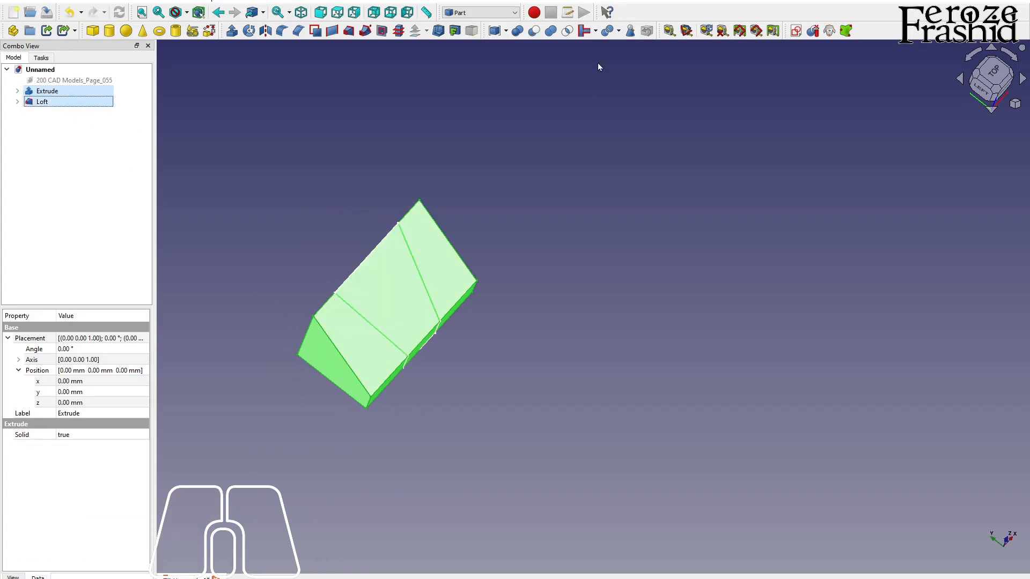
pyautogui.click(533, 30)
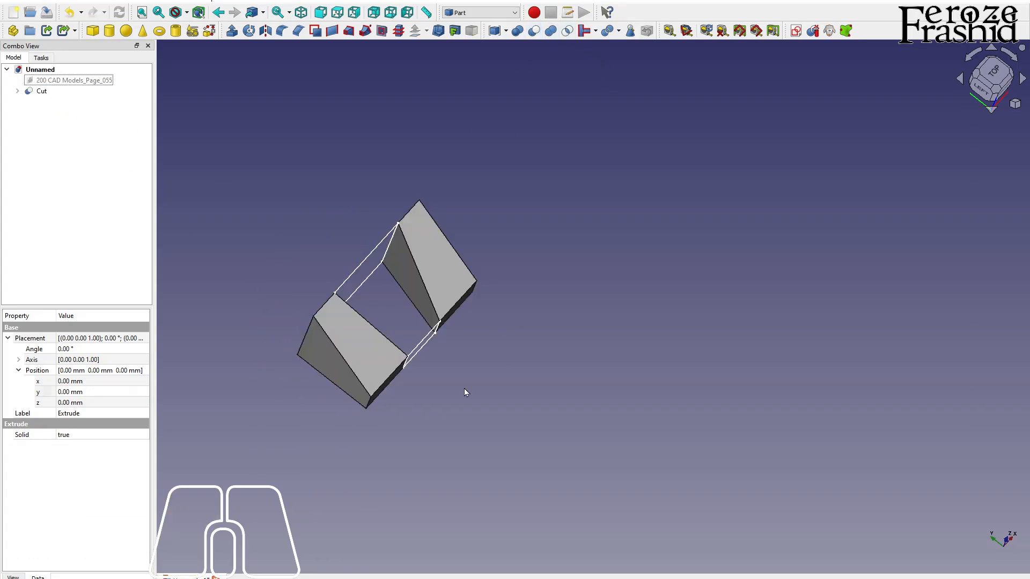
# Examine the cut solid and its notch opening from several sides.
pyautogui.press('super')
pyautogui.press('super')
pyautogui.press('super')
pyautogui.press('super')
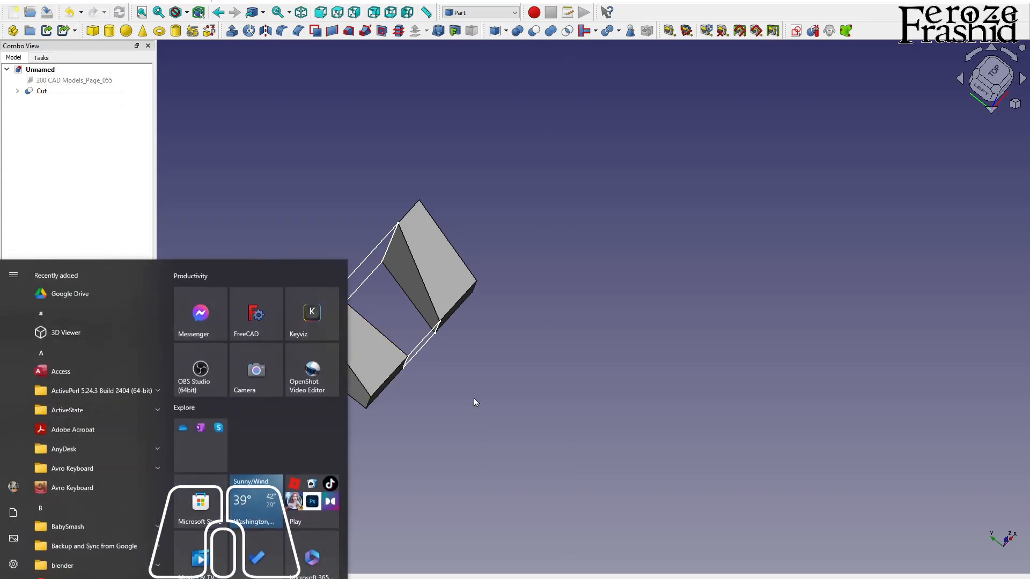
pyautogui.moveTo(473, 404); pyautogui.dragTo(333, 305, button='middle')
pyautogui.scroll(5, 556, 549)
pyautogui.moveTo(555, 549); pyautogui.dragTo(623, 310, button='middle')
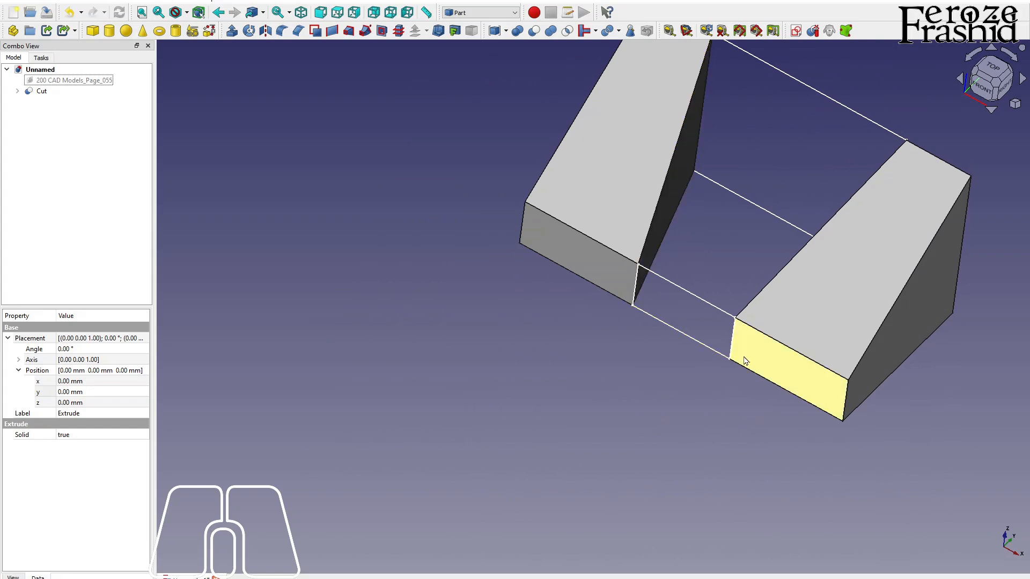
pyautogui.moveTo(364, 365); pyautogui.dragTo(659, 503, button='middle')
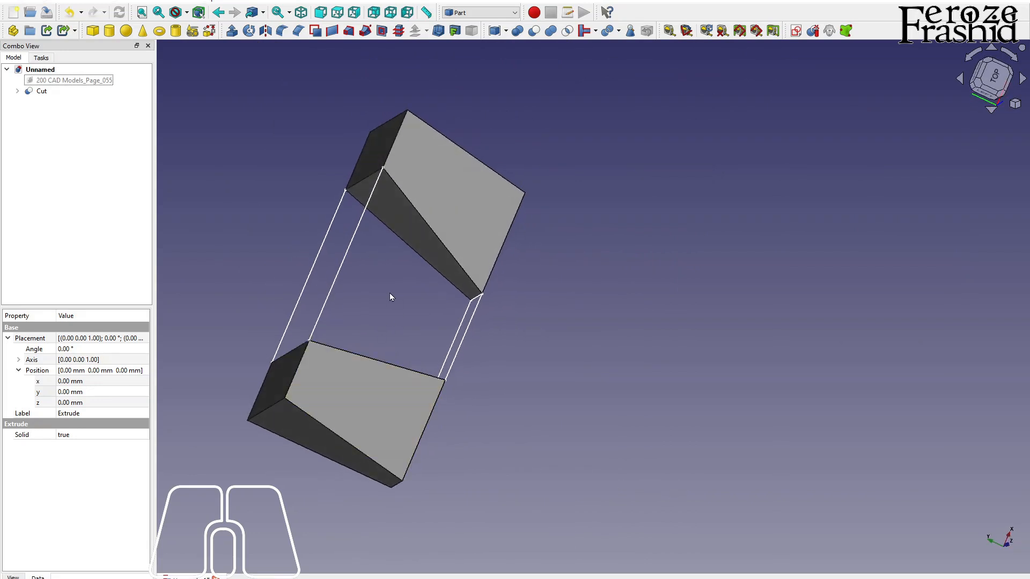
pyautogui.moveTo(385, 289); pyautogui.dragTo(299, 214, button='middle')
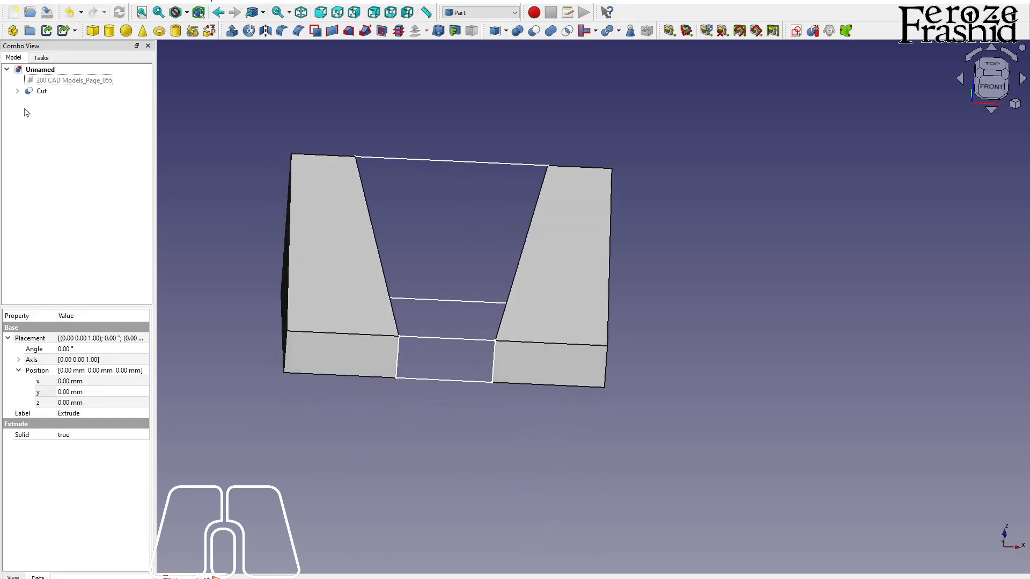
# Delete the Cut feature to get the separate extrusion and loft back, and select the loft.
pyautogui.click(41, 91)
pyautogui.press('Delete')
pyautogui.click(46, 103)
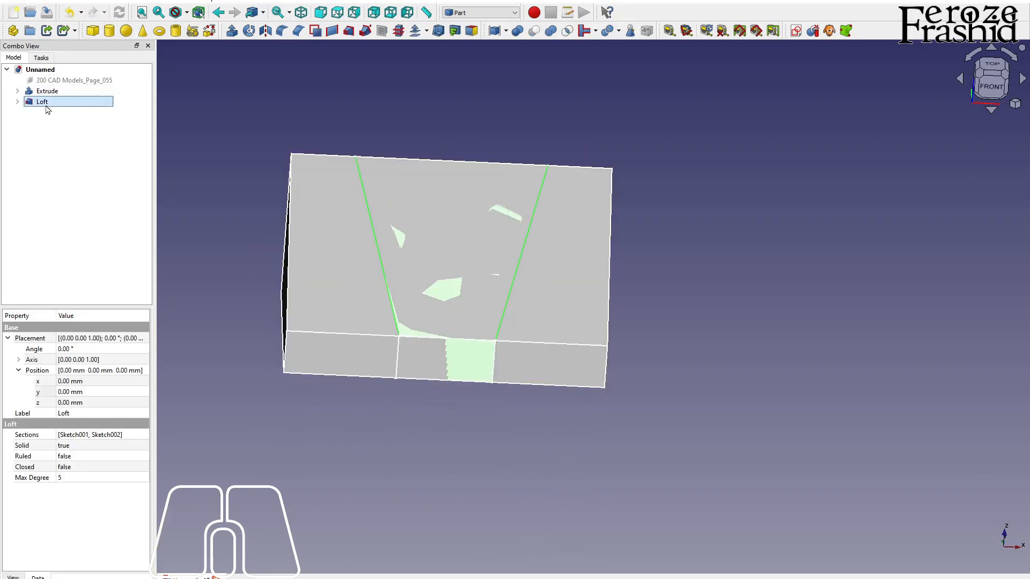
# Create a Plane primitive with a length of 100 mm and a width of 100 mm.
pyautogui.click(355, 464)
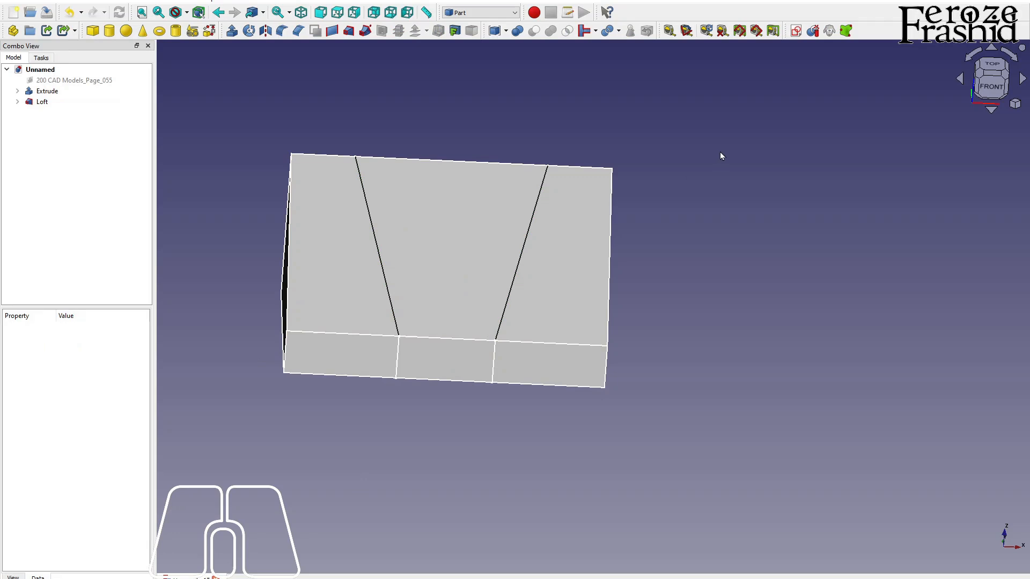
pyautogui.click(192, 31)
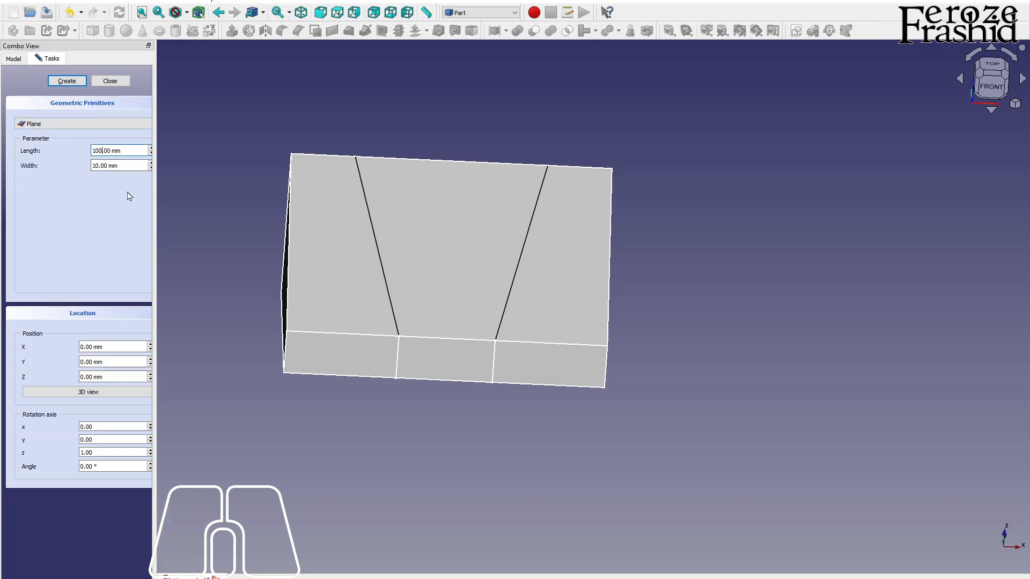
pyautogui.press('Tab')
pyautogui.click(67, 80)
pyautogui.moveTo(634, 576); pyautogui.dragTo(600, 486, button='middle')
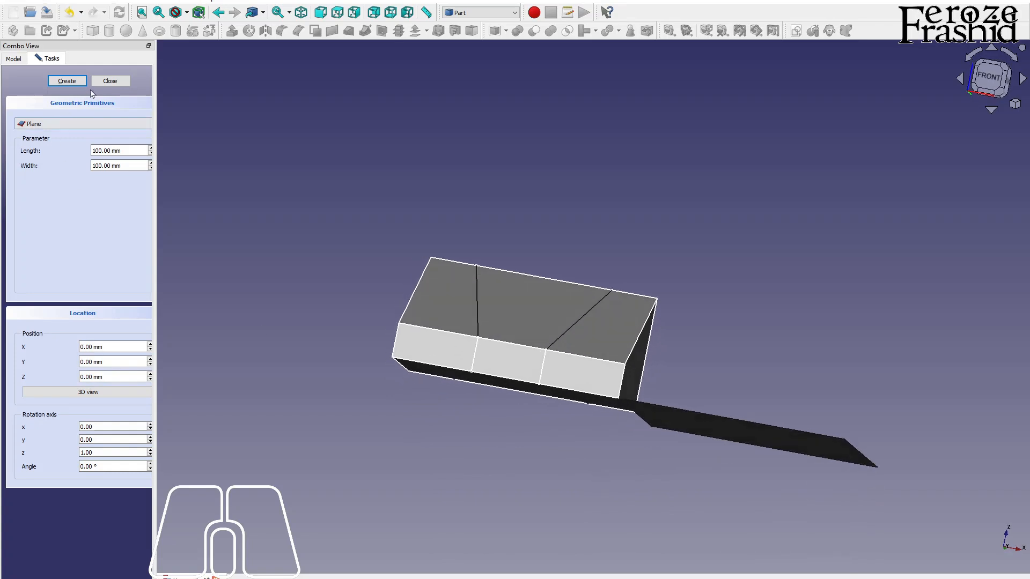
pyautogui.click(110, 81)
# Position the plane at z 15 mm and x -100 mm so it passes through the loft.
pyautogui.click(67, 112)
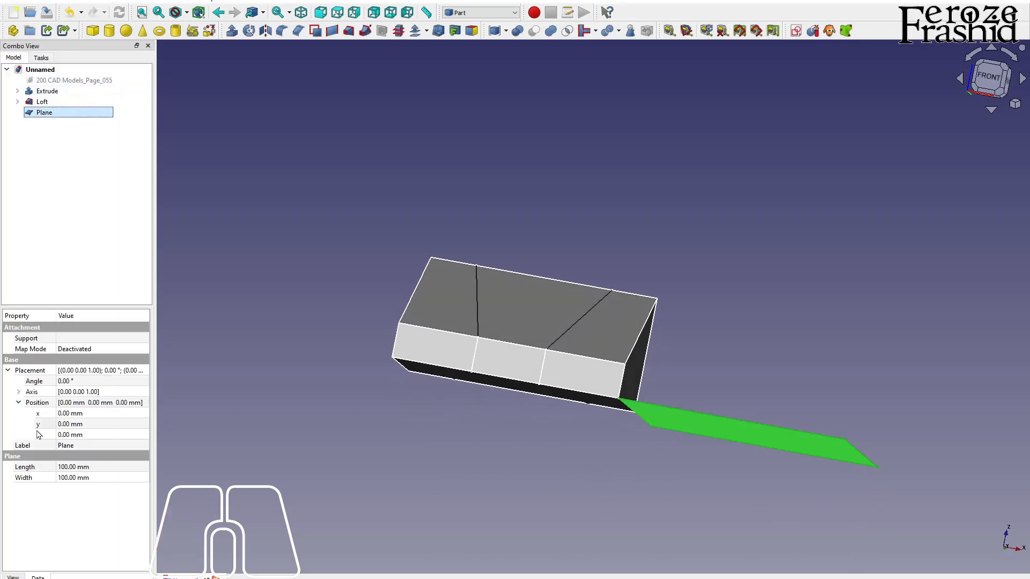
pyautogui.click(61, 435)
pyautogui.click(63, 434)
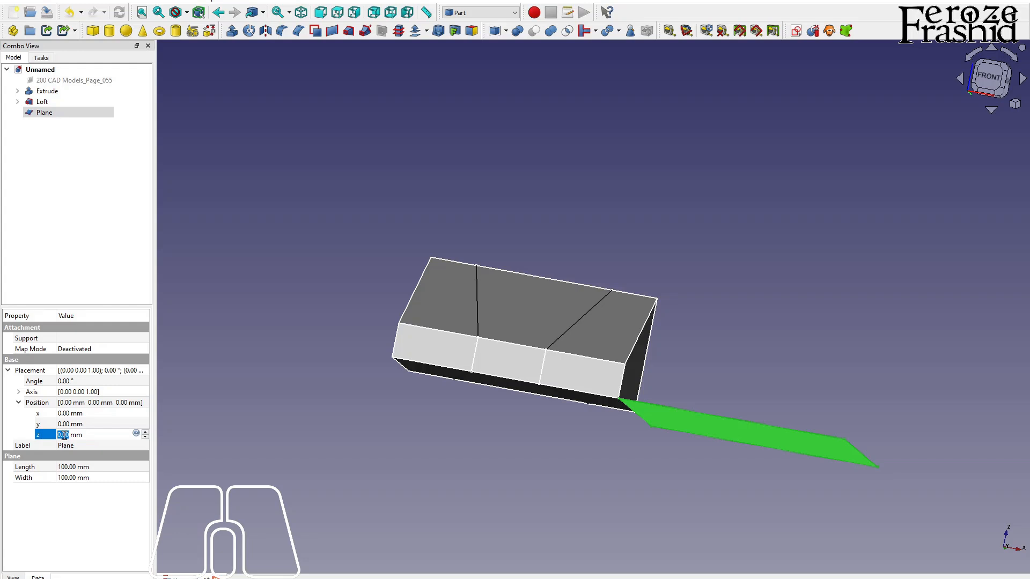
pyautogui.write('15')
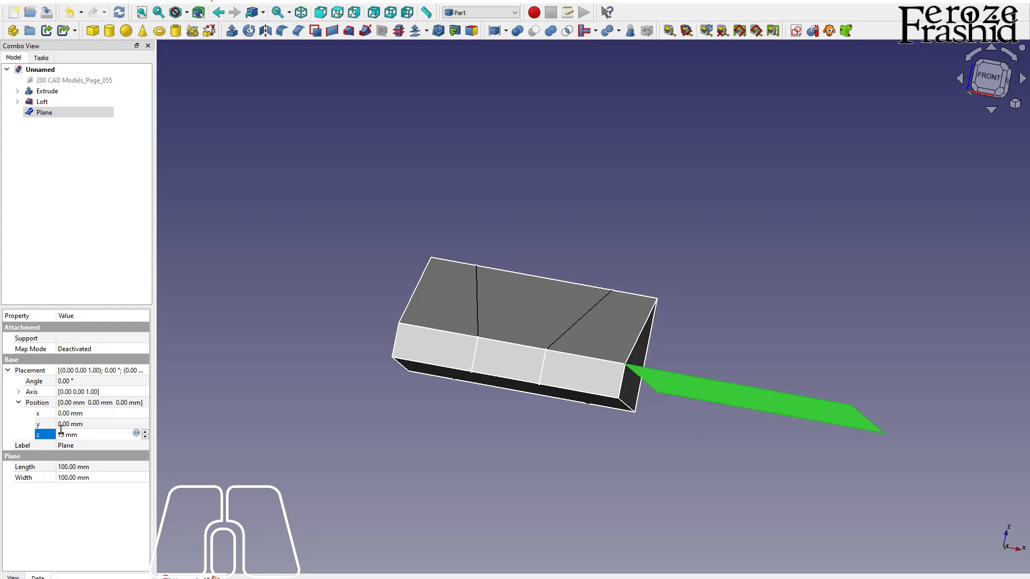
pyautogui.click(60, 413)
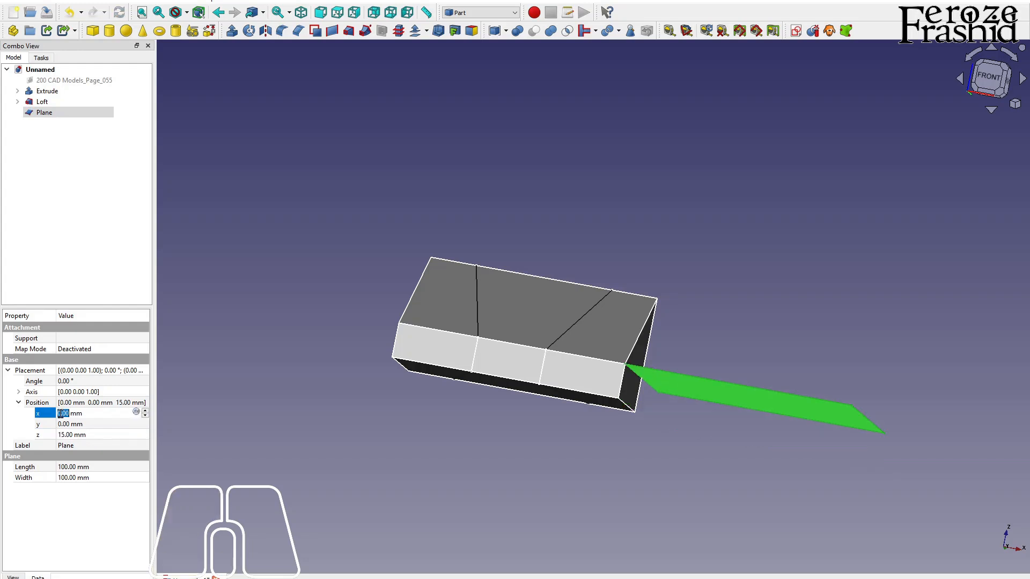
pyautogui.write('-100')
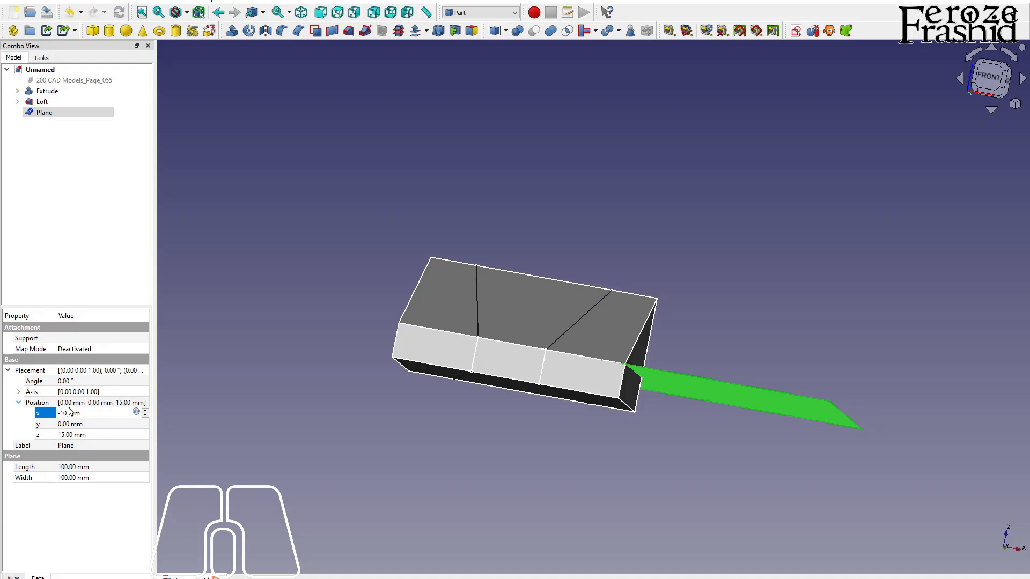
pyautogui.press('Return')
# Slice the loft apart with the plane.
pyautogui.moveTo(526, 420); pyautogui.dragTo(461, 370, button='middle')
pyautogui.click(59, 103)
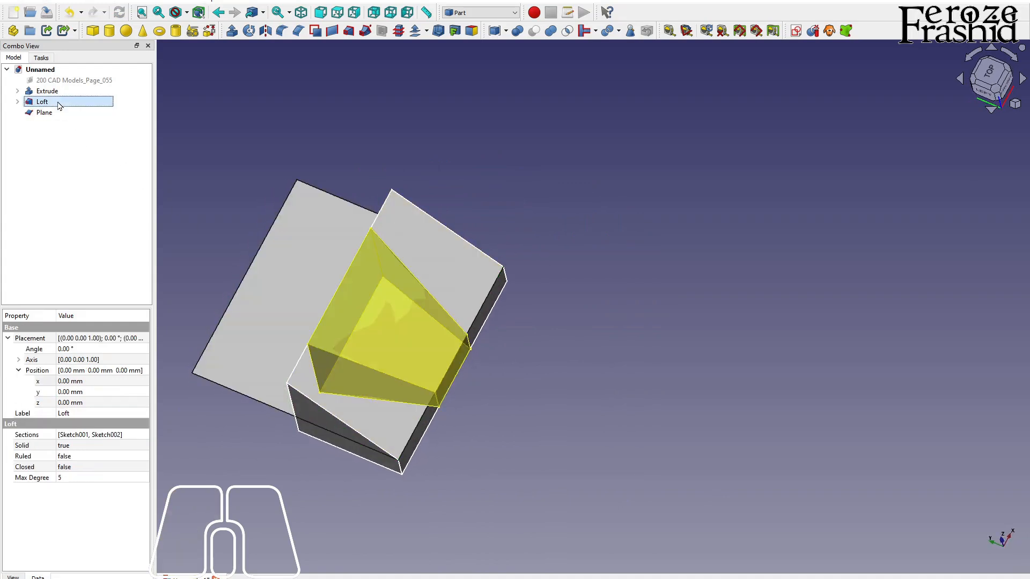
pyautogui.keyDown('ctrl'); pyautogui.click(59, 113); pyautogui.keyUp('ctrl')
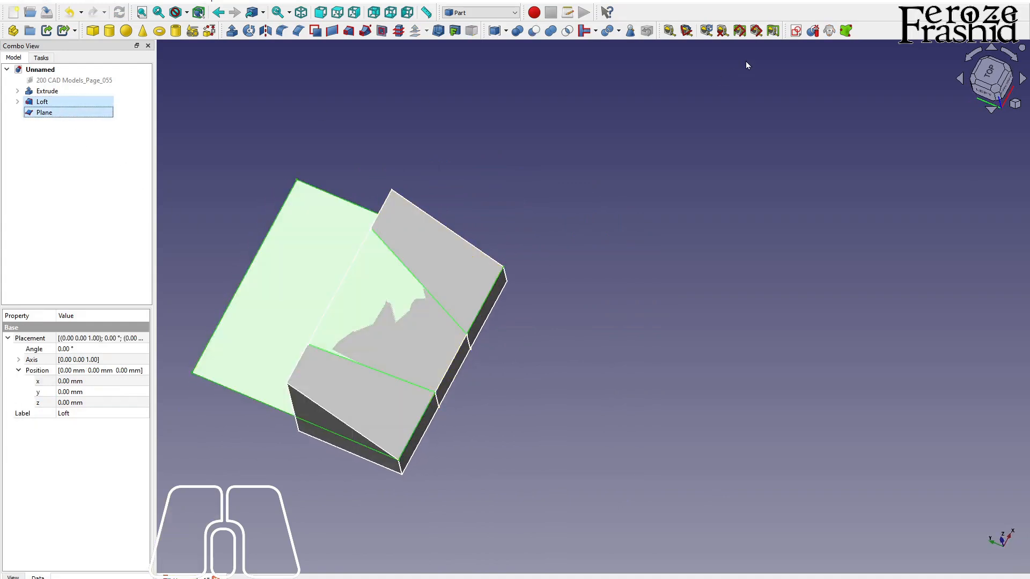
pyautogui.click(812, 34)
pyautogui.moveTo(423, 393); pyautogui.dragTo(349, 310, button='middle')
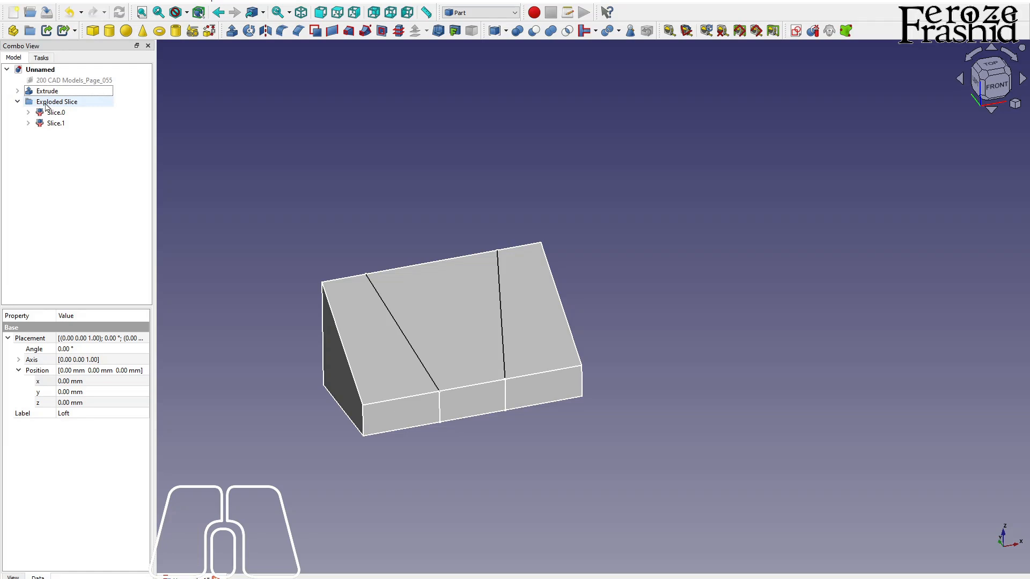
# Hide the extrusion so that only the sliced loft pieces are displayed.
pyautogui.click(54, 112)
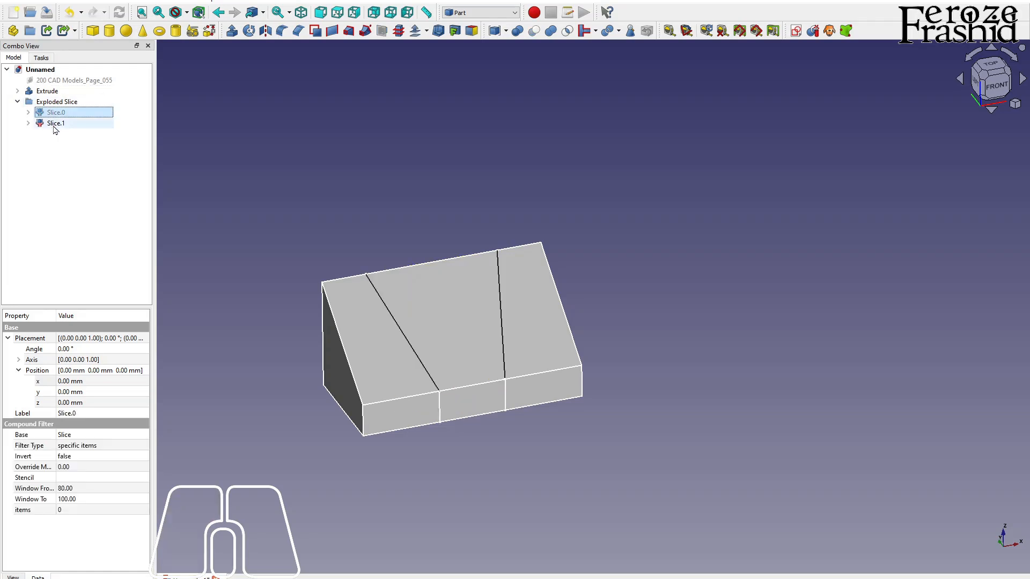
pyautogui.click(54, 127)
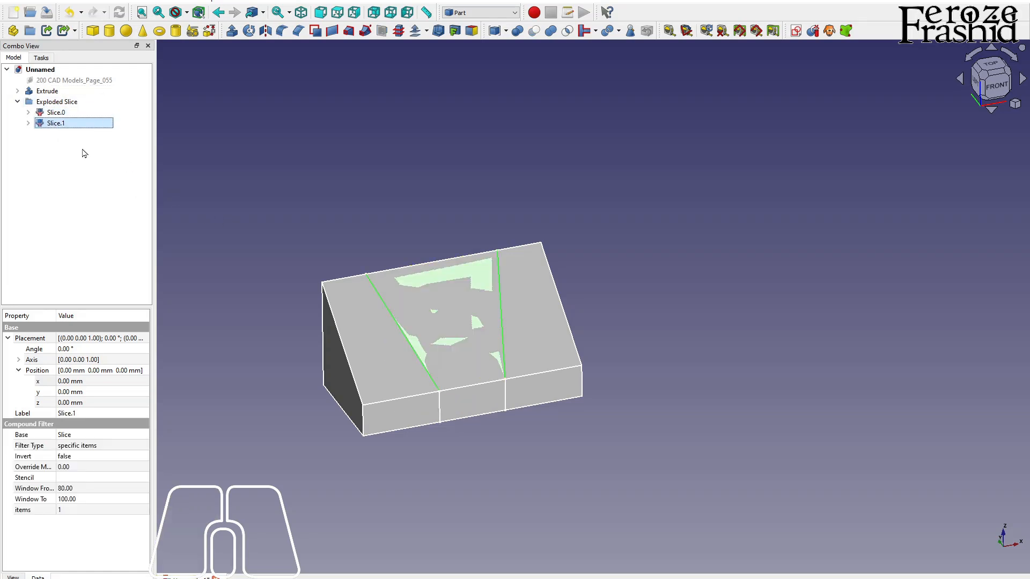
pyautogui.click(348, 327)
pyautogui.press('space')
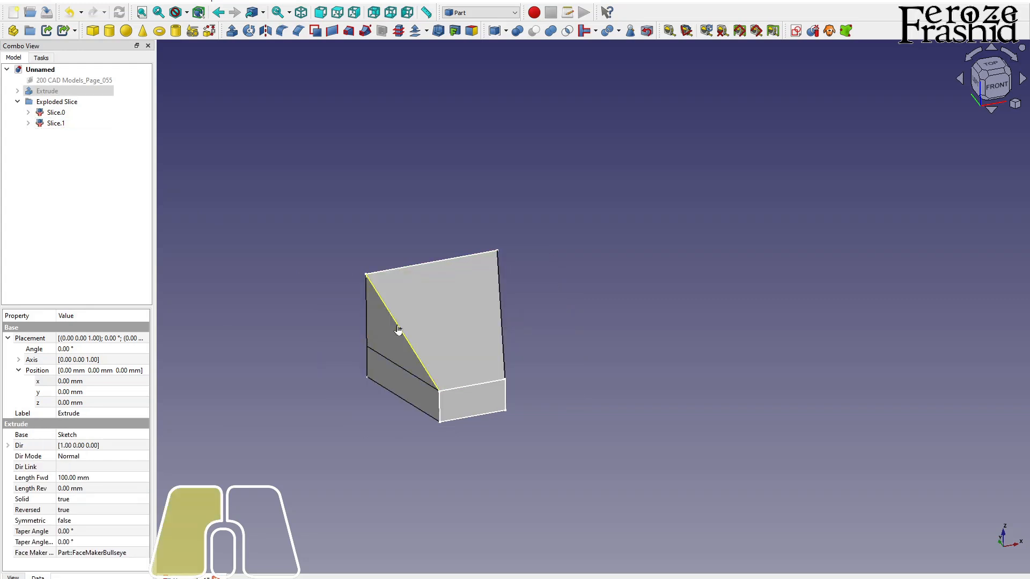
# Toggle the visibility of the upper and lower loft slices to examine each piece.
pyautogui.click(371, 358)
pyautogui.moveTo(372, 361); pyautogui.dragTo(474, 363, button='middle')
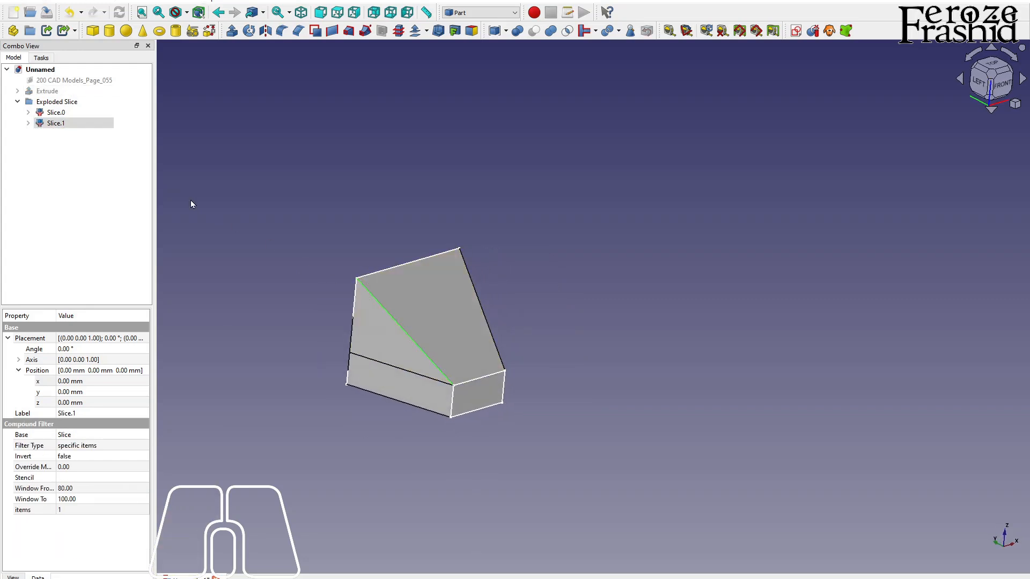
pyautogui.press('space')
pyautogui.press('space')
pyautogui.click(73, 114)
pyautogui.press('space')
pyautogui.press('space')
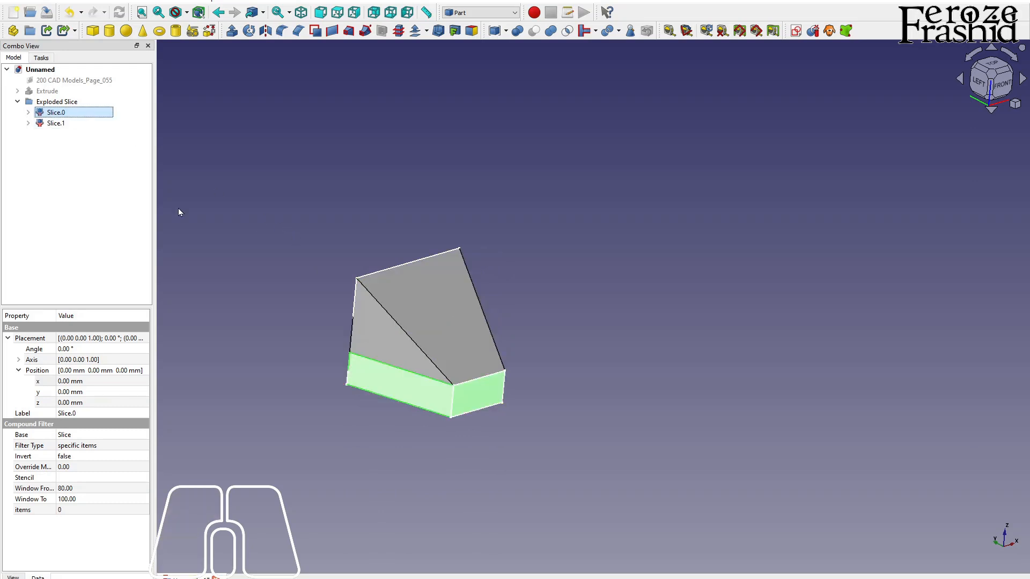
# Hide the two rectangle sketches, Sketch002 and Sketch001, that define the loft.
pyautogui.click(353, 306)
pyautogui.press('space')
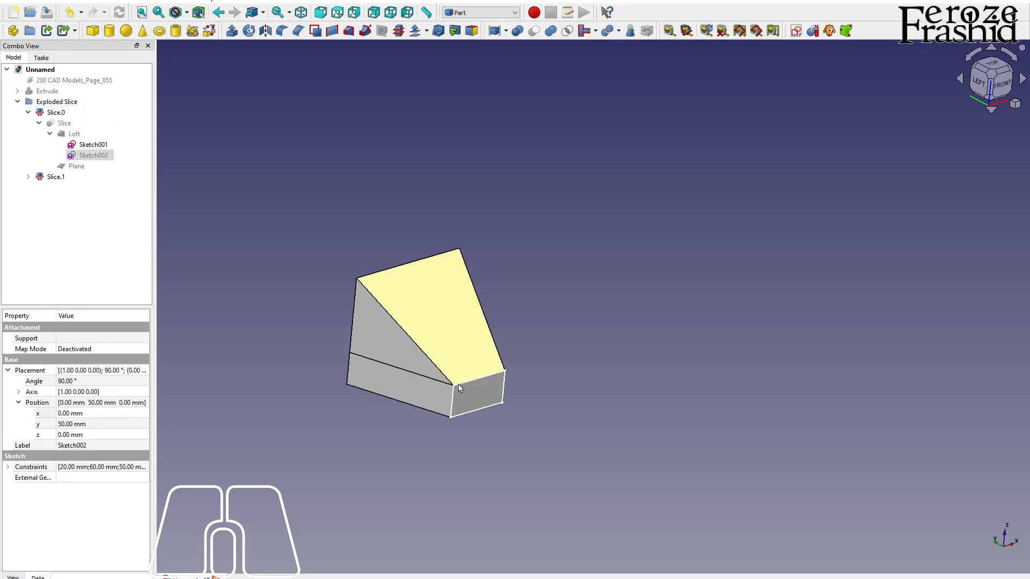
pyautogui.click(464, 385)
pyautogui.press('space')
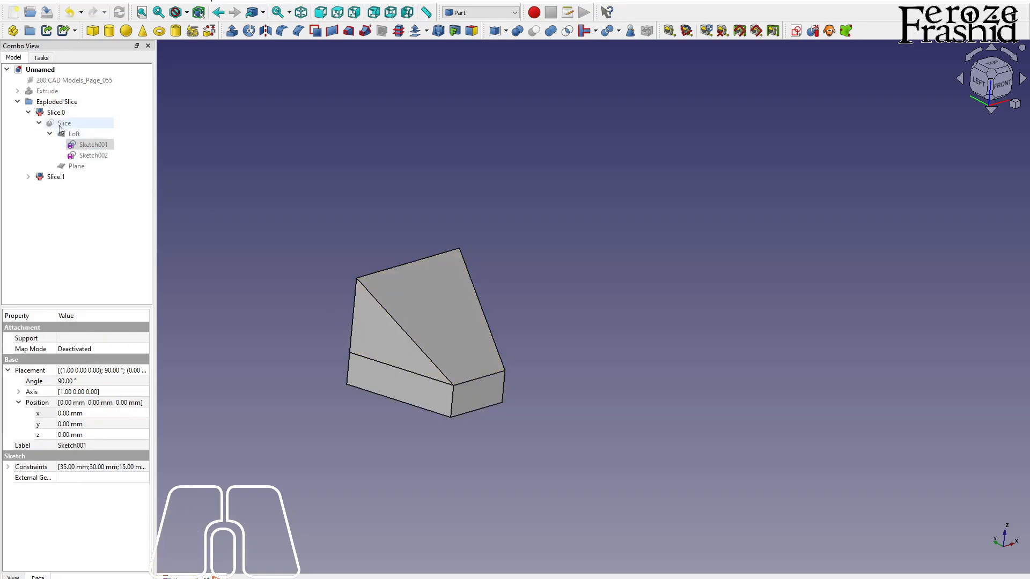
# Make the extrusion visible again and cut the upper loft piece, Slice.1, from it.
pyautogui.click(55, 92)
pyautogui.press('space')
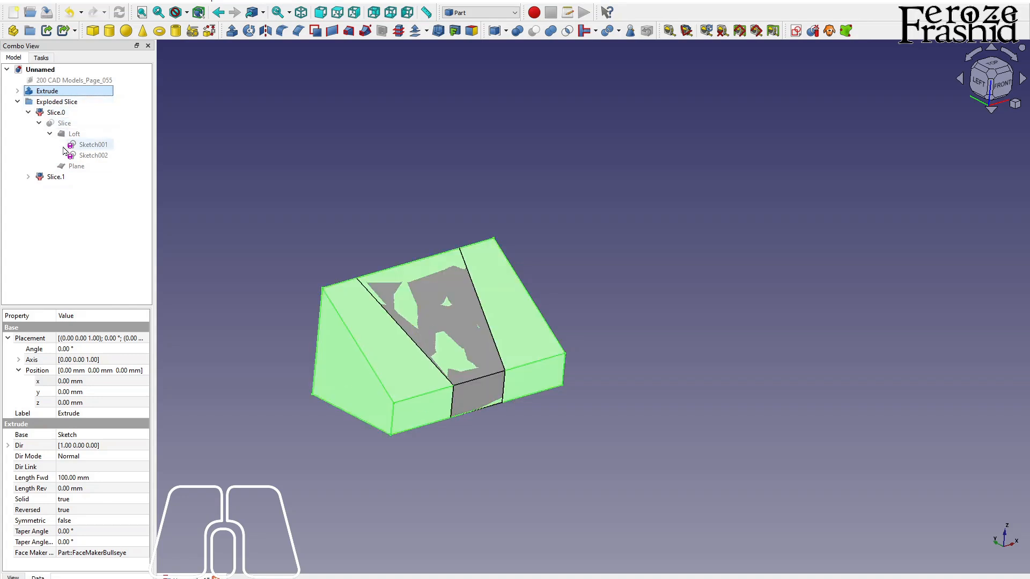
pyautogui.keyDown('ctrl'); pyautogui.click(55, 177); pyautogui.keyUp('ctrl')
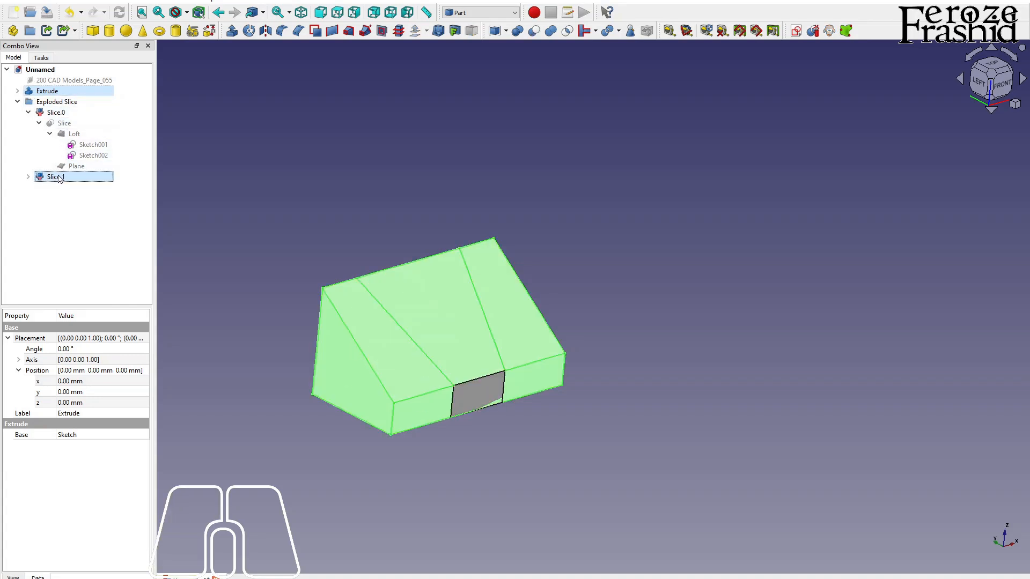
pyautogui.click(534, 31)
pyautogui.moveTo(586, 315); pyautogui.dragTo(644, 375, button='middle')
pyautogui.moveTo(475, 405); pyautogui.dragTo(549, 369, button='middle')
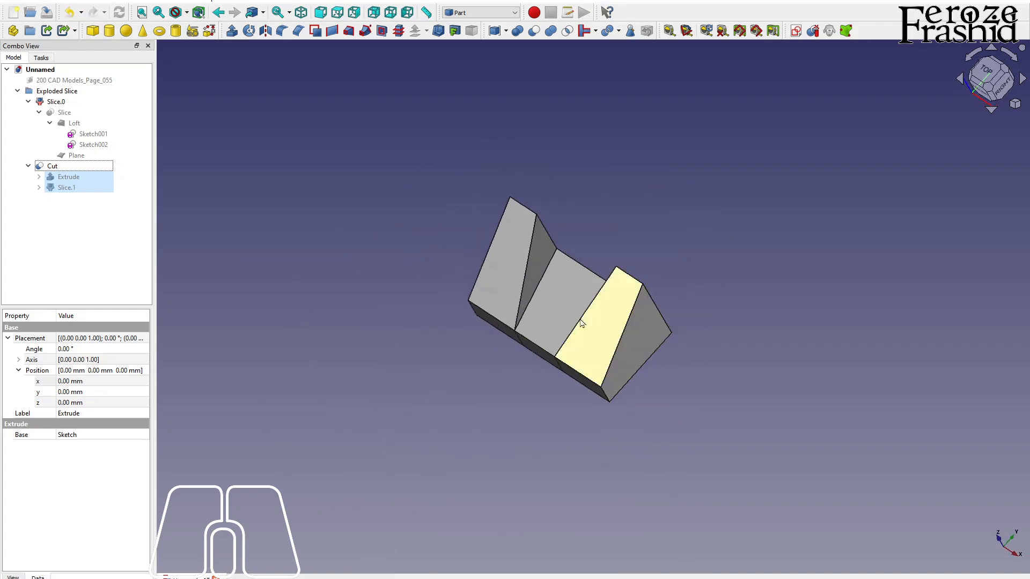
pyautogui.moveTo(570, 314); pyautogui.dragTo(636, 338, button='middle')
# Fuse the lower loft piece, Slice.0, with the cut solid using a Boolean union.
pyautogui.click(57, 92)
pyautogui.click(56, 101)
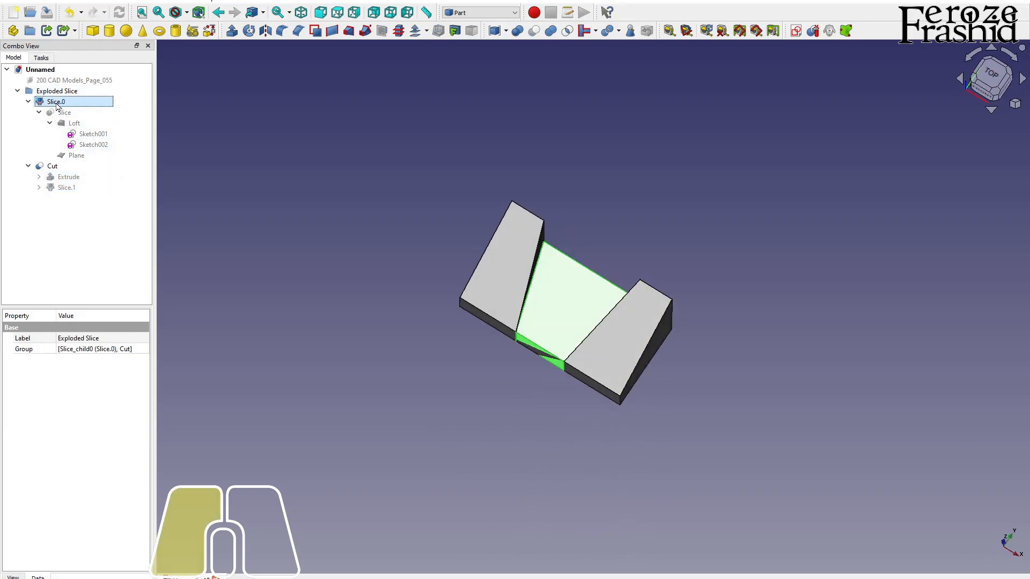
pyautogui.keyDown('ctrl'); pyautogui.click(54, 167); pyautogui.keyUp('ctrl')
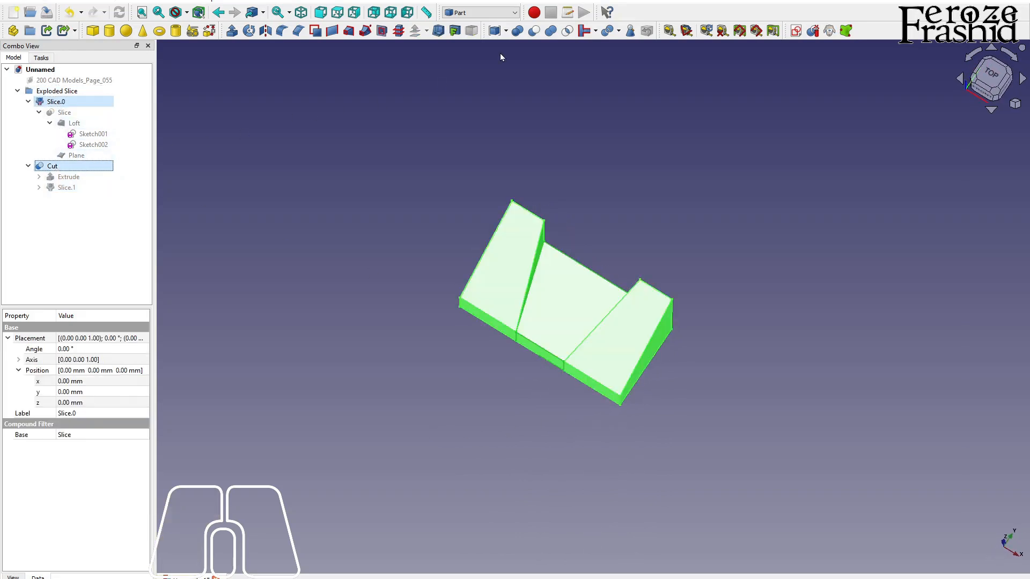
pyautogui.click(551, 31)
# Set the Refine property of the fused solid to true.
pyautogui.click(63, 103)
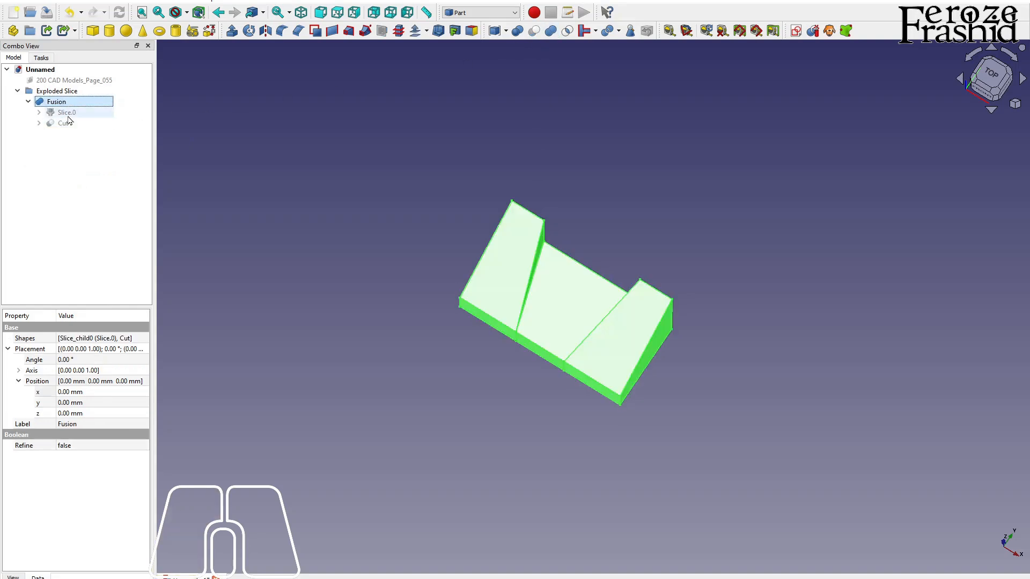
pyautogui.click(80, 445)
pyautogui.click(75, 464)
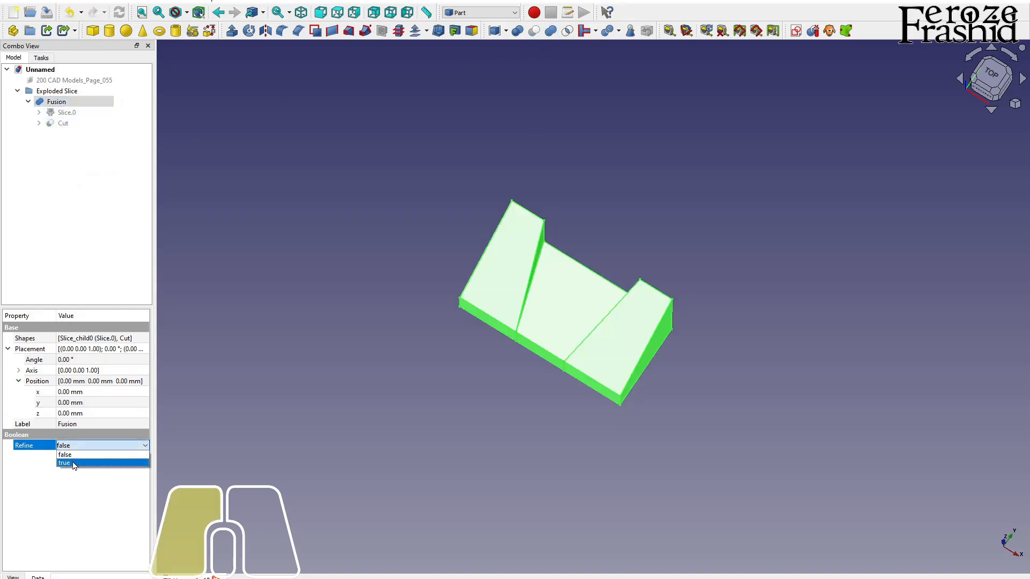
pyautogui.click(248, 421)
# Move the fused solid out of the Exploded Slice group to the document's top level and rename it FinalObject.
pyautogui.click(56, 101)
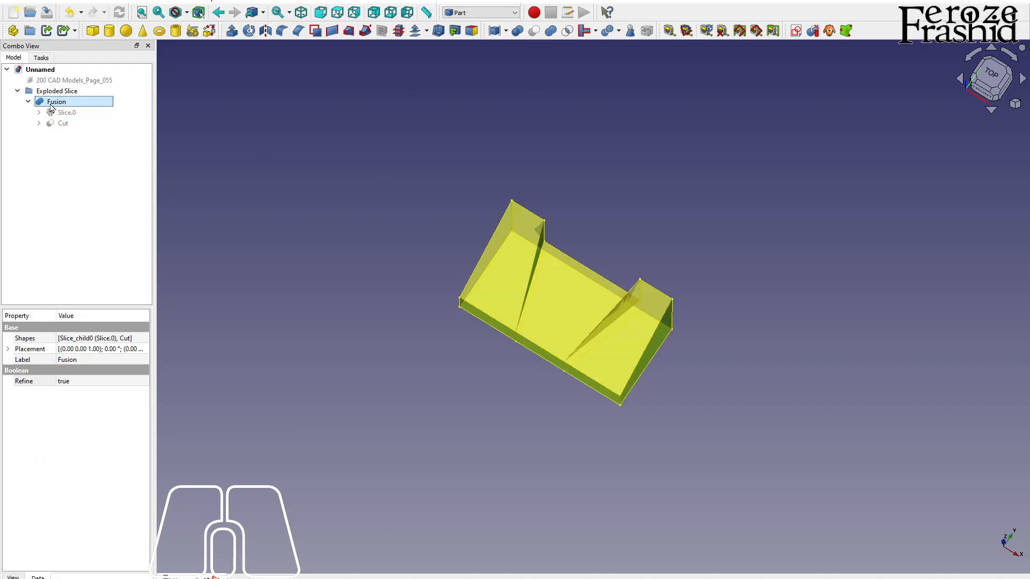
pyautogui.moveTo(53, 102); pyautogui.dragTo(50, 72)
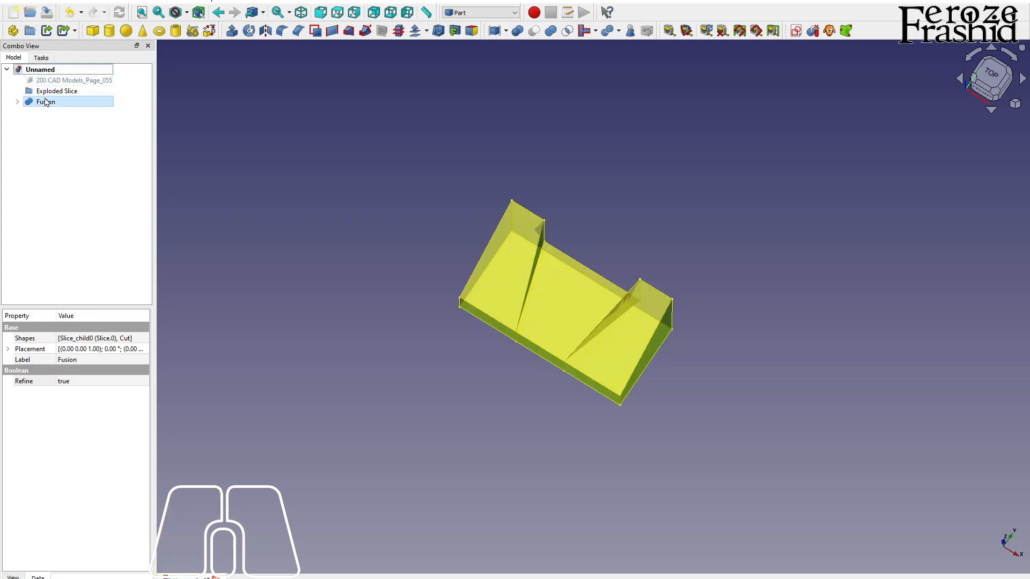
pyautogui.press('F2')
pyautogui.write('FinalObject')
pyautogui.press('Return')
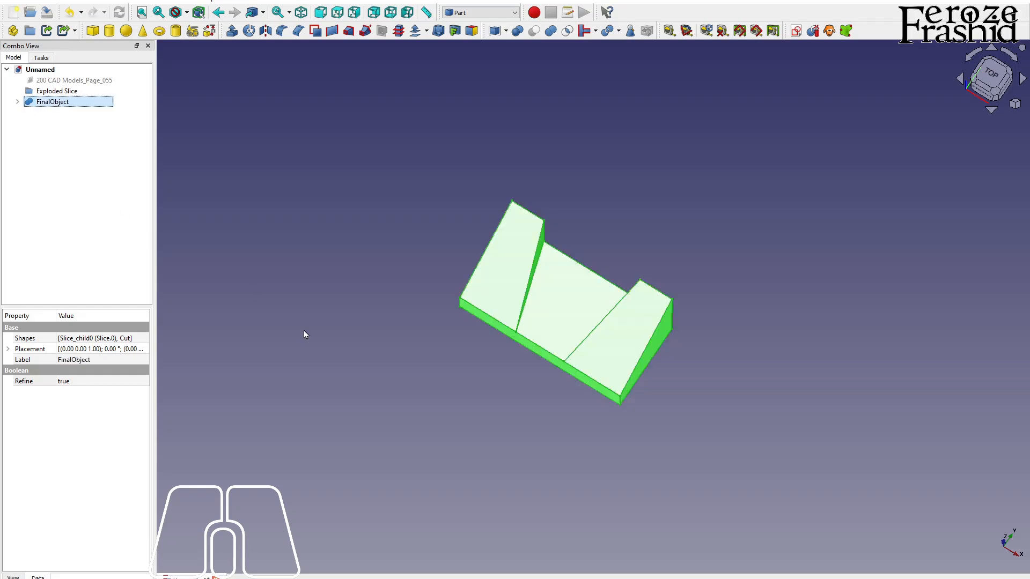
# Examine the refined solid and its tapered notch from several sides and up close.
pyautogui.click(538, 404)
pyautogui.moveTo(539, 403); pyautogui.dragTo(453, 375, button='middle')
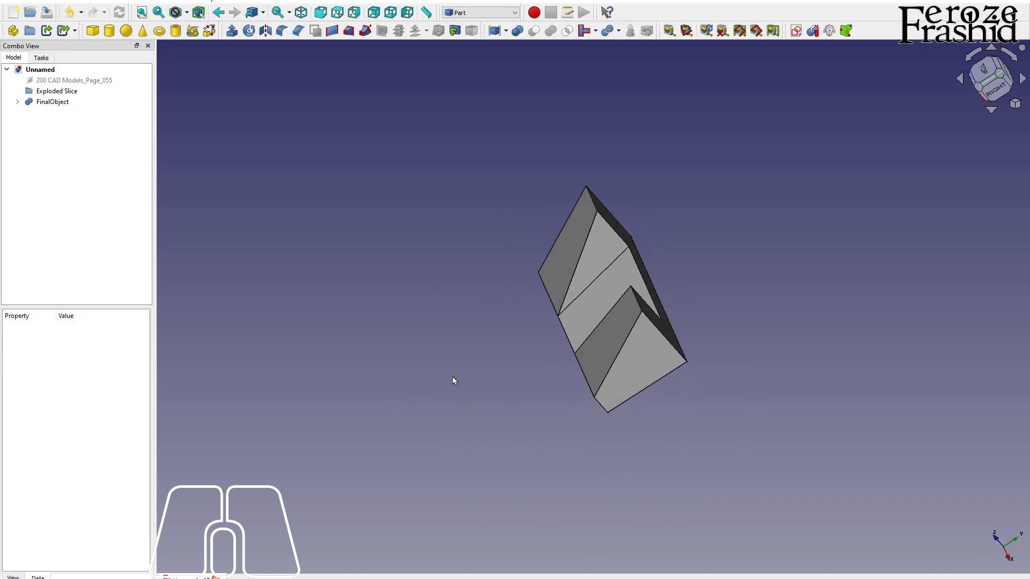
pyautogui.scroll(4, 638, 371)
pyautogui.moveTo(614, 393); pyautogui.dragTo(663, 364, button='middle')
pyautogui.scroll(-3, 706, 423)
pyautogui.scroll(3, 642, 320)
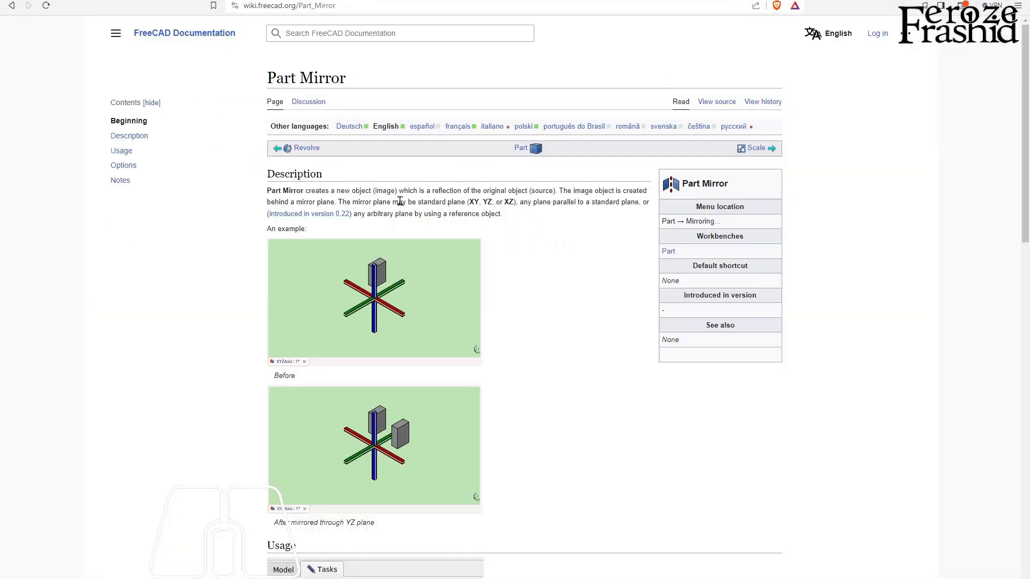
# Switch to the FreeCAD wiki's Part Mirror page and read which mirror planes and reference objects the tool supports.
pyautogui.scroll(1, 564, 331)
pyautogui.moveTo(338, 203); pyautogui.dragTo(382, 204)
pyautogui.click(401, 213)
pyautogui.moveTo(339, 202); pyautogui.dragTo(489, 203)
pyautogui.click(512, 204)
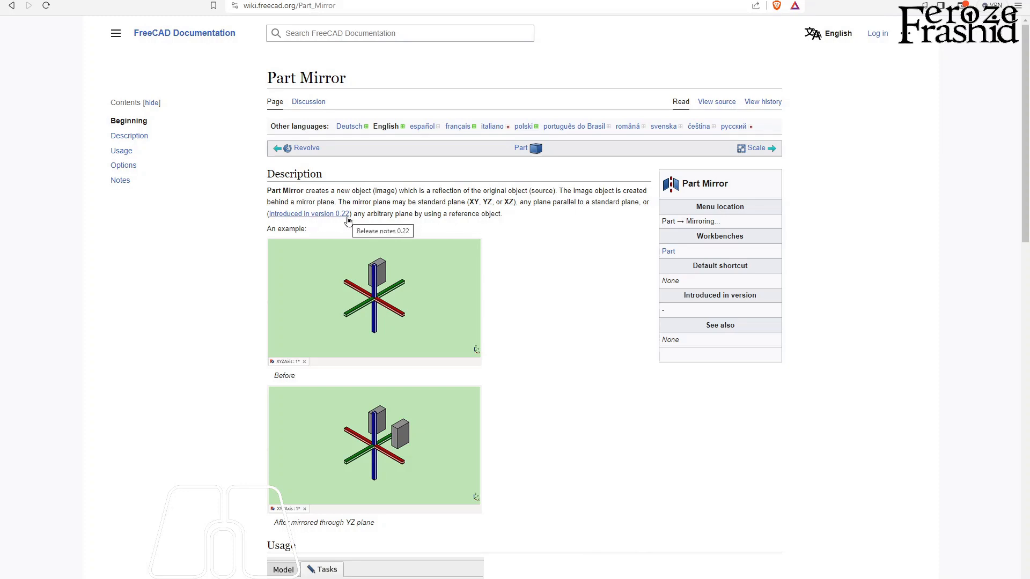
pyautogui.moveTo(368, 216); pyautogui.dragTo(501, 214)
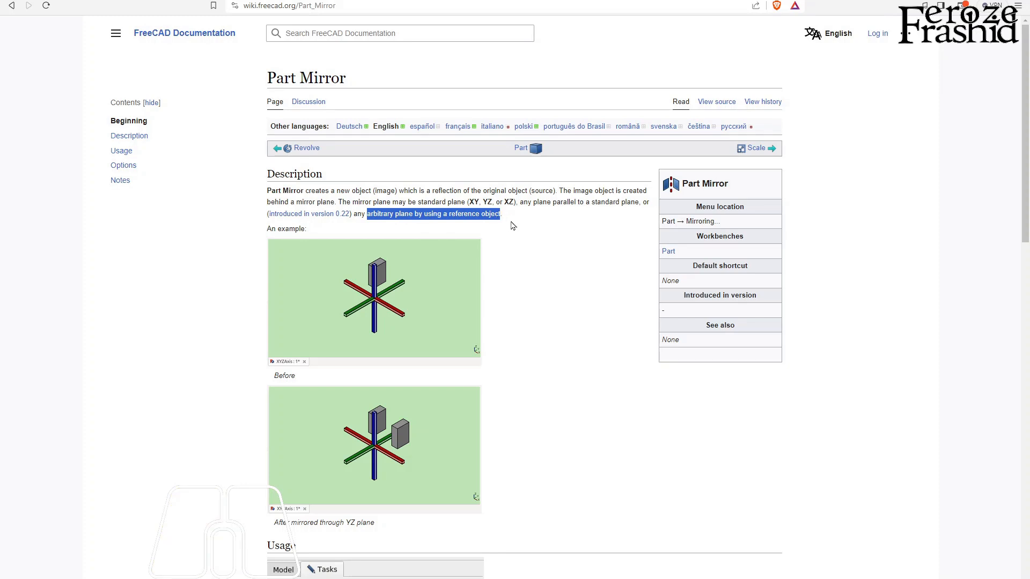
pyautogui.click(511, 224)
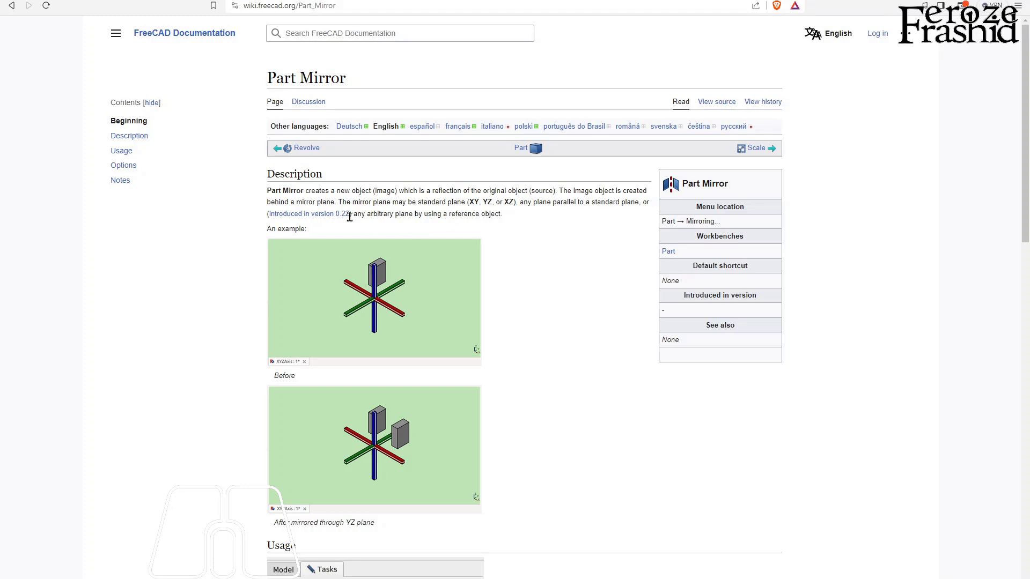
pyautogui.moveTo(367, 214); pyautogui.dragTo(500, 215)
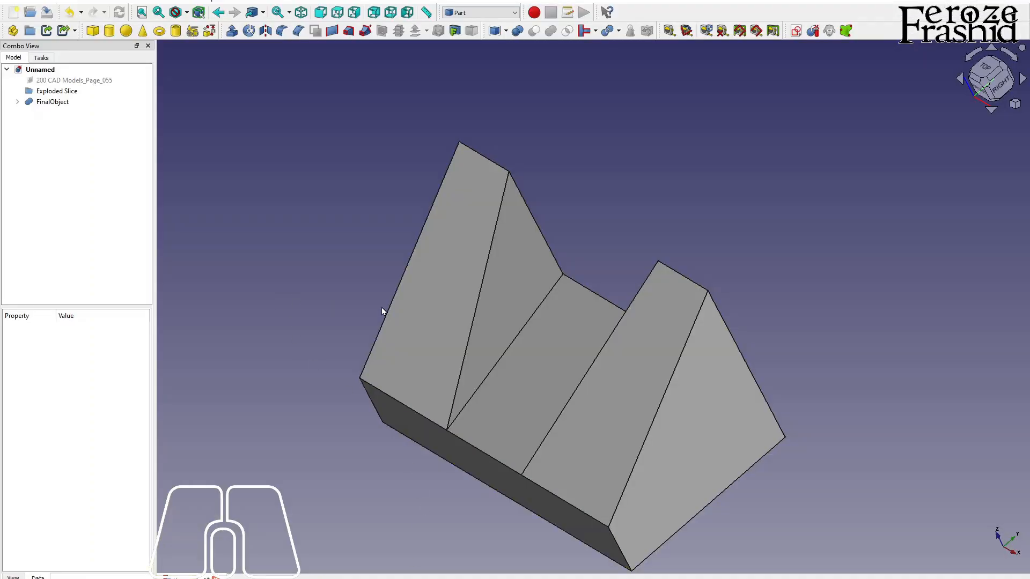
# Switch back to FreeCAD and view the final object from its side.
pyautogui.click(429, 312)
pyautogui.moveTo(432, 312)
pyautogui.mouseDown(button='middle')
pyautogui.moveTo(435, 333)
pyautogui.moveTo(413, 310)
pyautogui.mouseUp(button='middle')
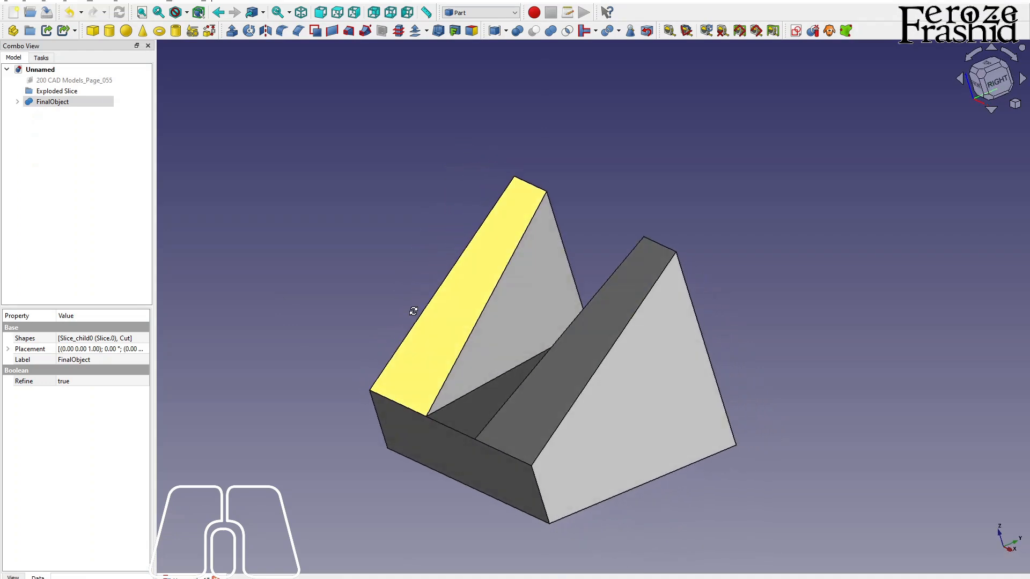
# Try to mirror FinalObject with one of its notch faces as the mirror plane, checking the available plane options.
pyautogui.click(514, 319)
pyautogui.moveTo(515, 320); pyautogui.dragTo(570, 398, button='middle')
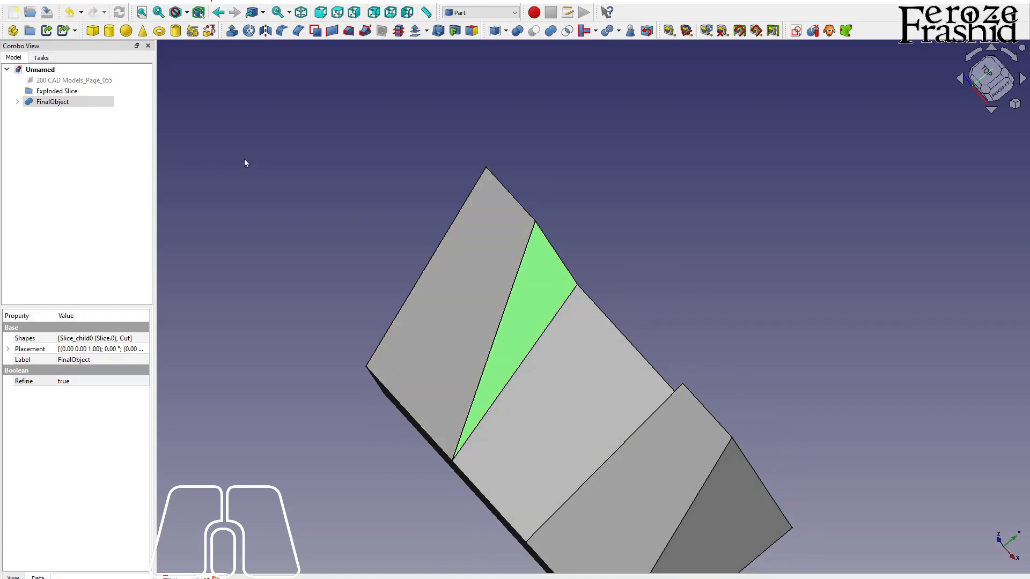
pyautogui.click(266, 30)
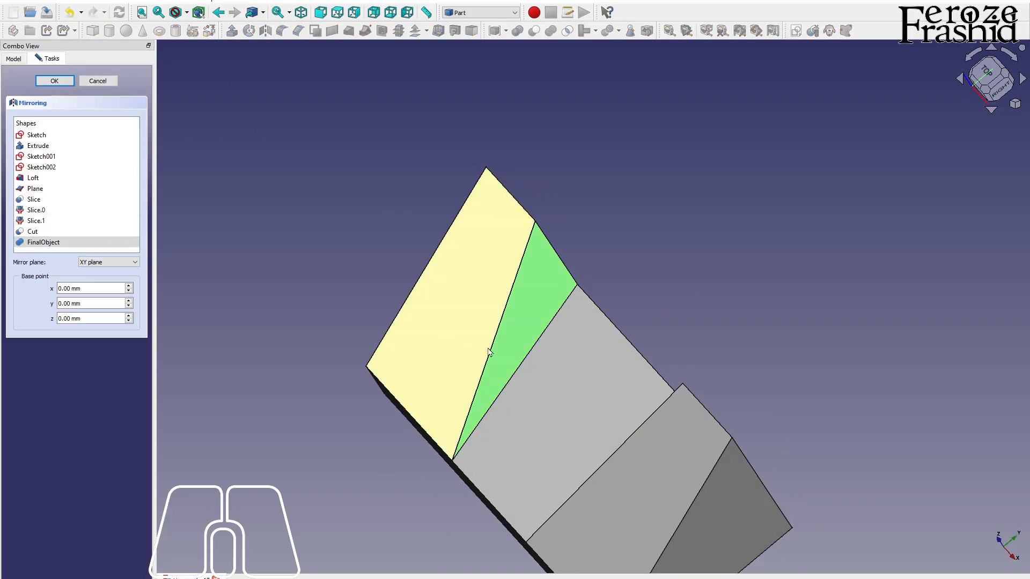
pyautogui.click(112, 262)
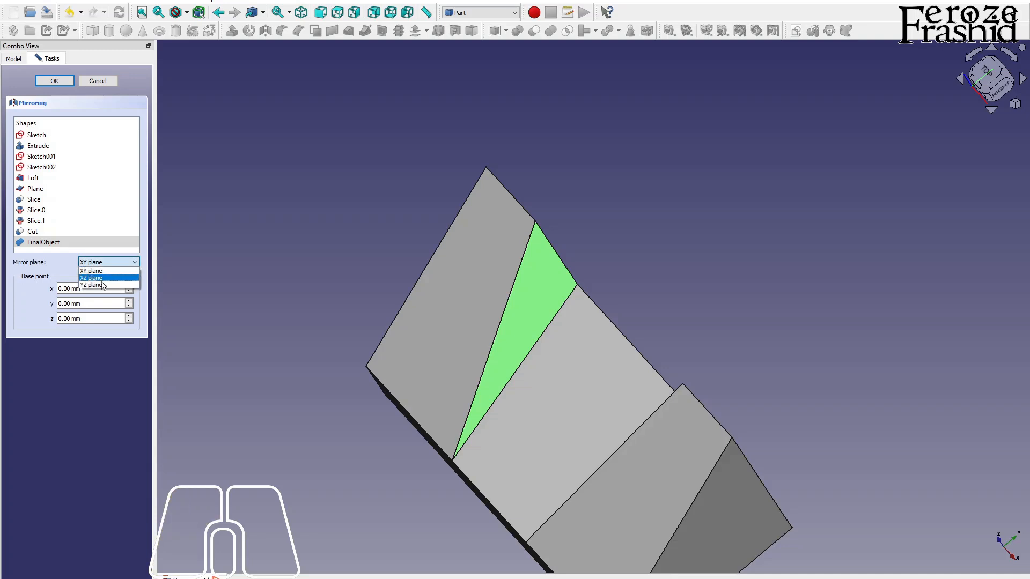
pyautogui.click(72, 272)
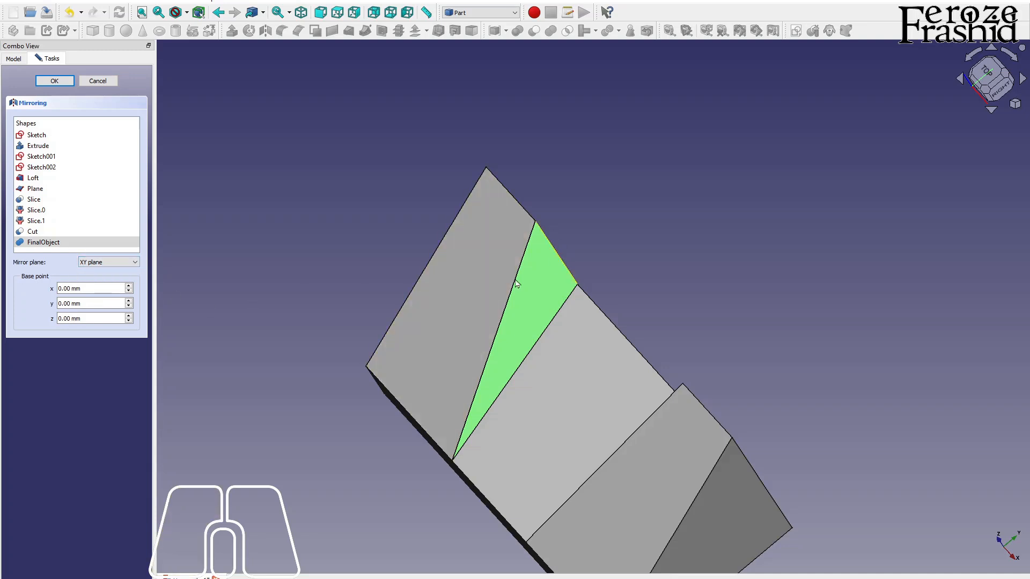
pyautogui.moveTo(537, 444); pyautogui.dragTo(536, 406, button='middle')
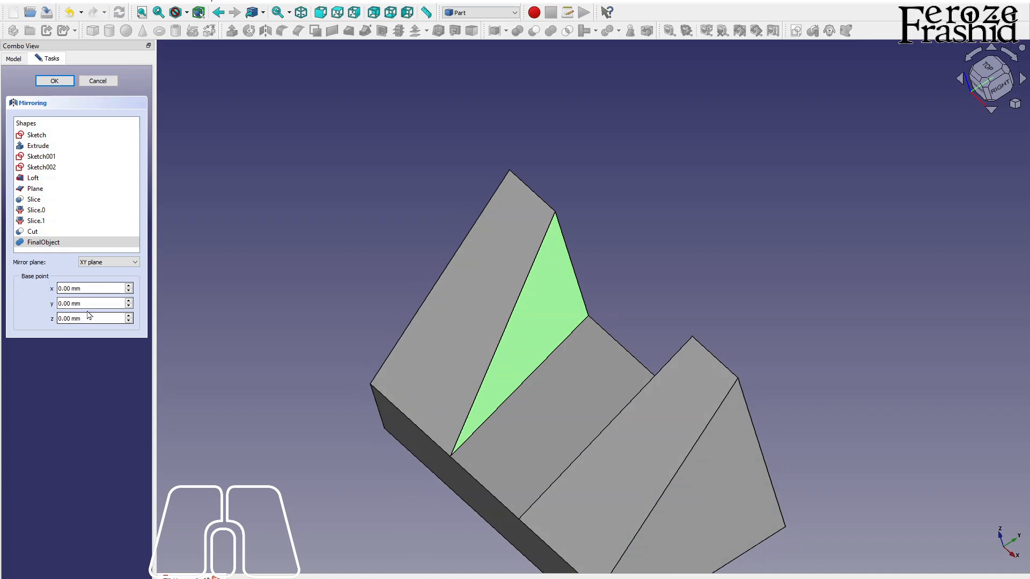
pyautogui.scroll(-3, 459, 360)
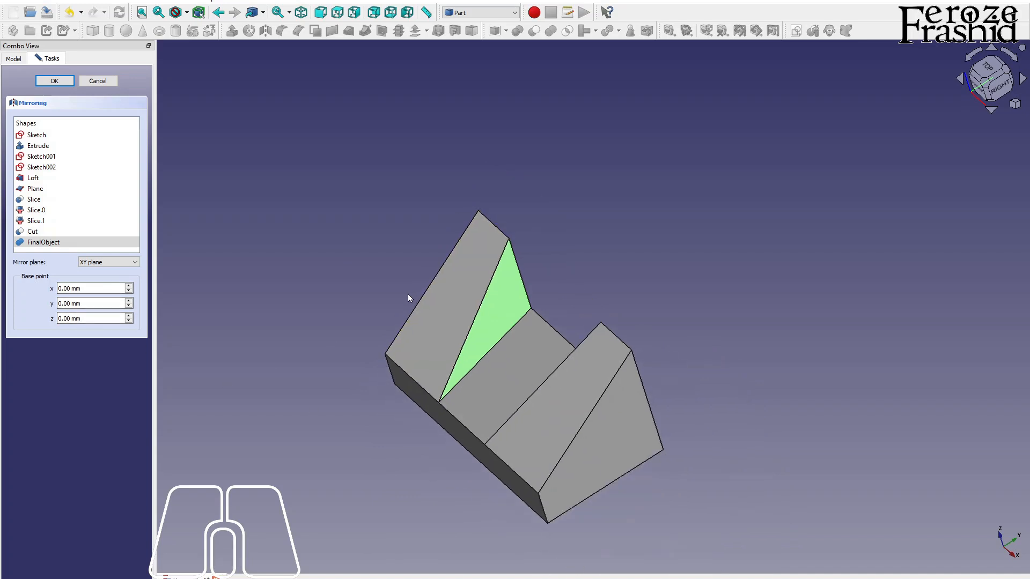
pyautogui.click(123, 266)
pyautogui.click(125, 266)
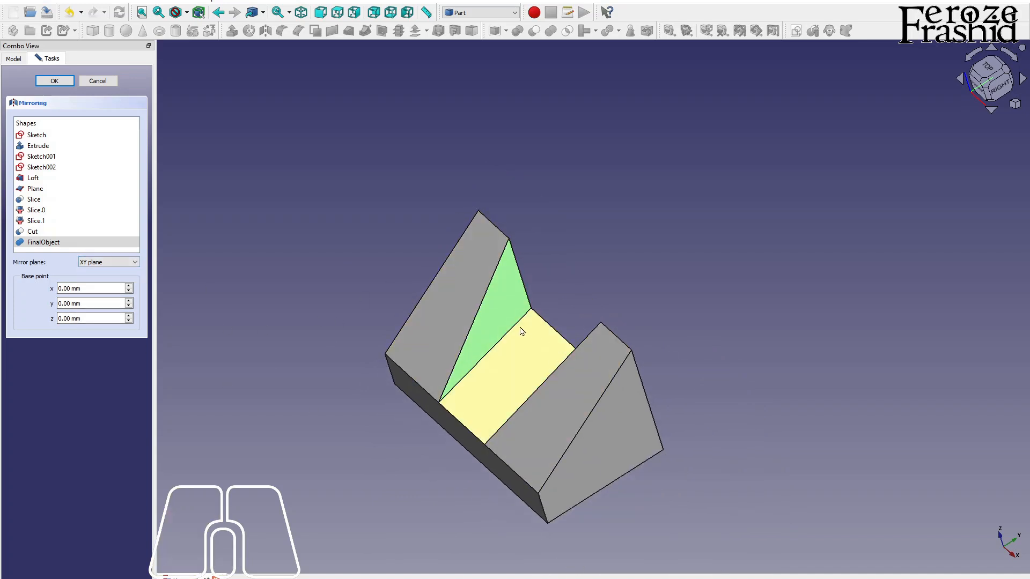
pyautogui.click(519, 328)
pyautogui.click(512, 316)
pyautogui.moveTo(517, 298); pyautogui.dragTo(560, 398, button='middle')
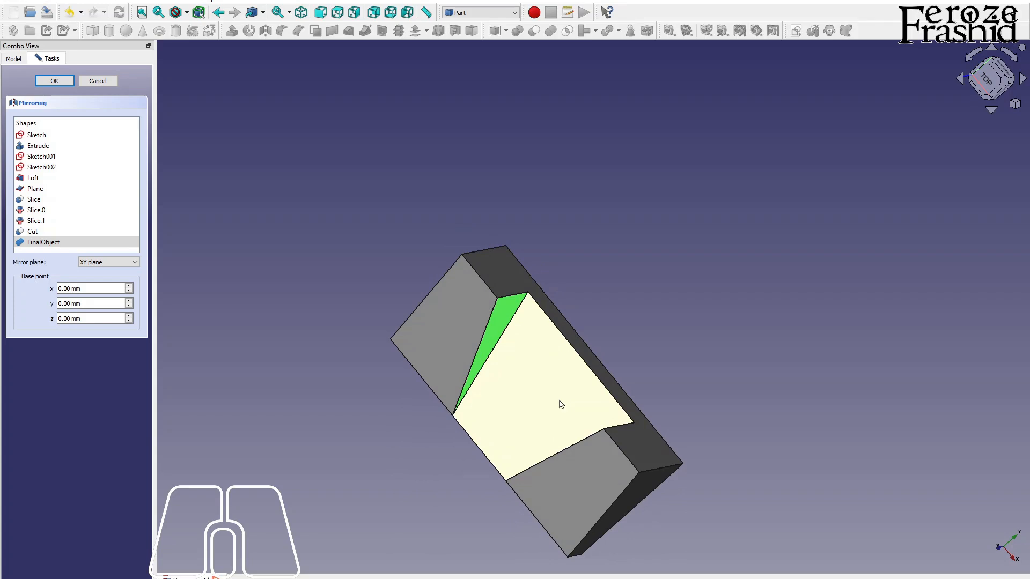
pyautogui.click(97, 80)
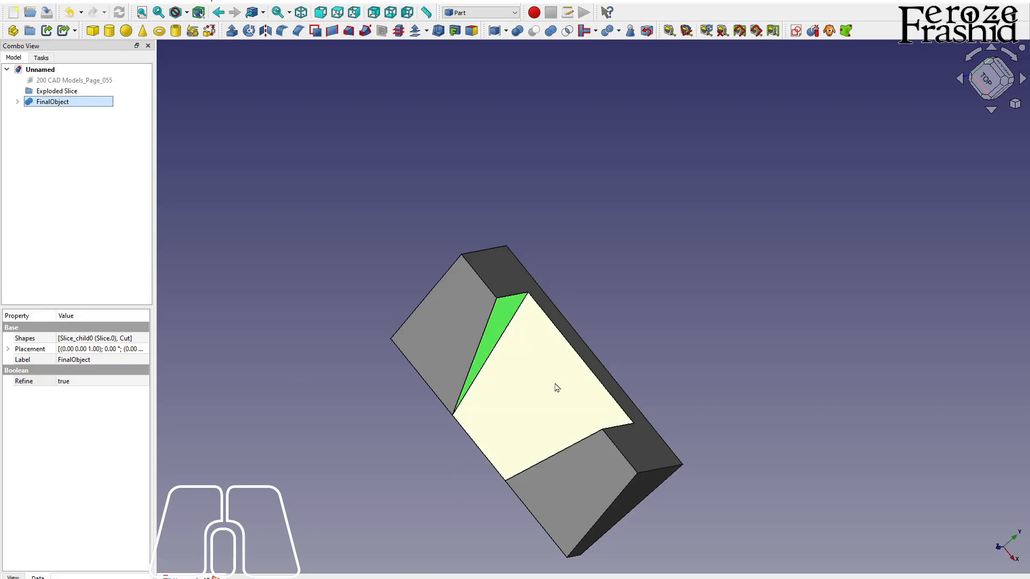
# Clear the selection and examine the finished part and its tapered notch in isometric view and from the front.
pyautogui.press('0')
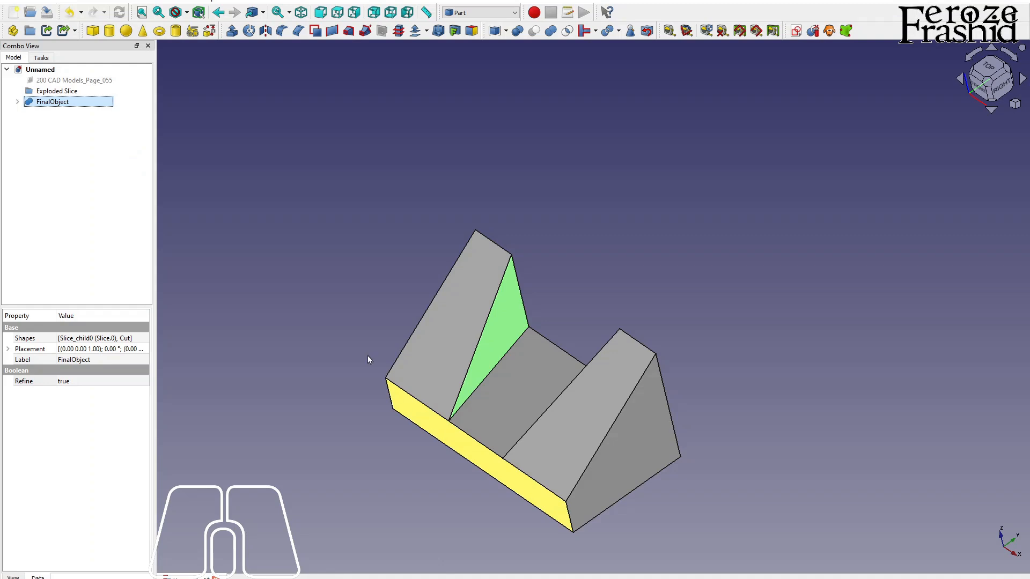
pyautogui.click(360, 327)
pyautogui.scroll(-1, 510, 414)
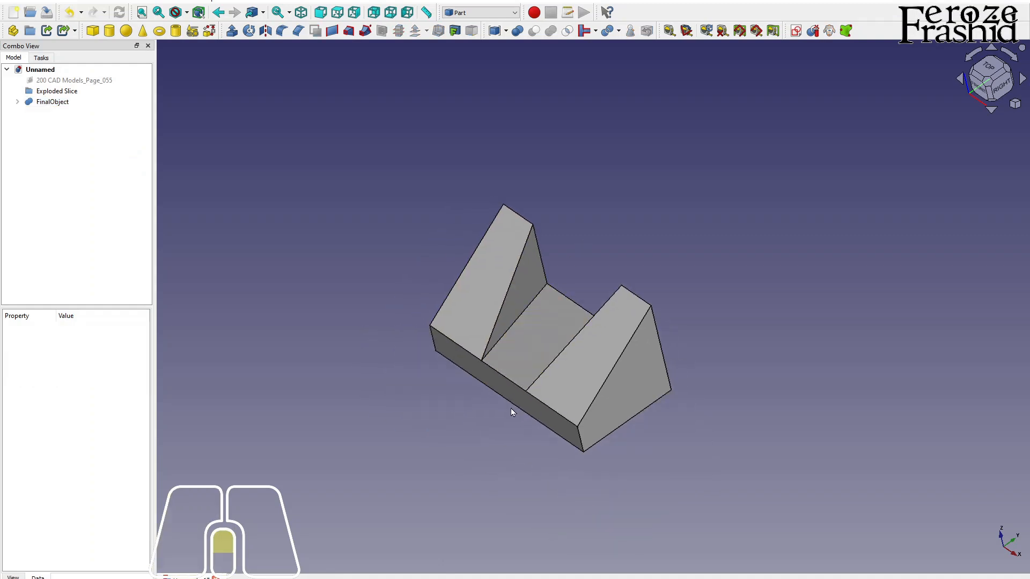
pyautogui.scroll(3, 498, 404)
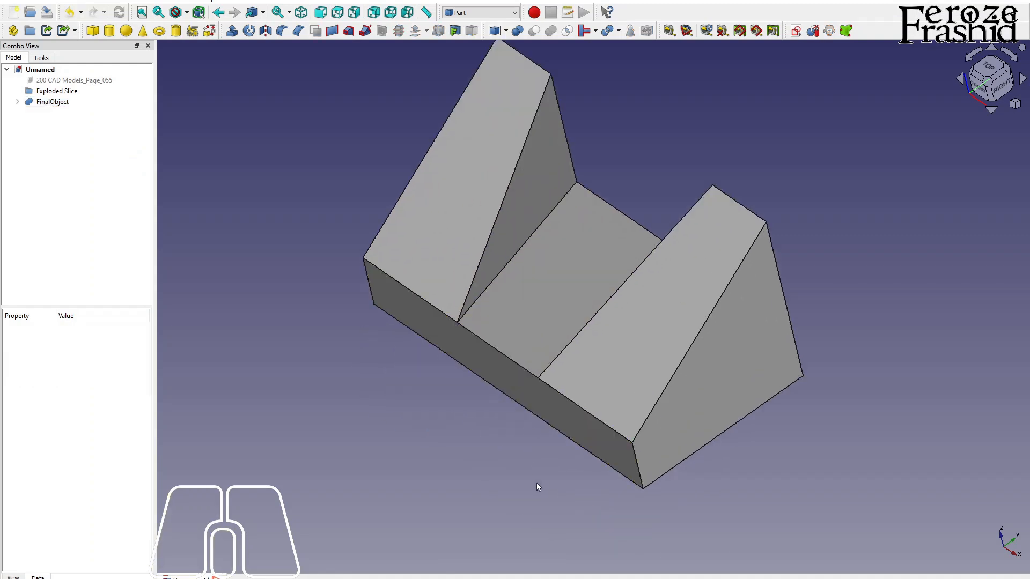
pyautogui.scroll(-1, 536, 472)
pyautogui.moveTo(545, 426); pyautogui.dragTo(566, 404, button='middle')
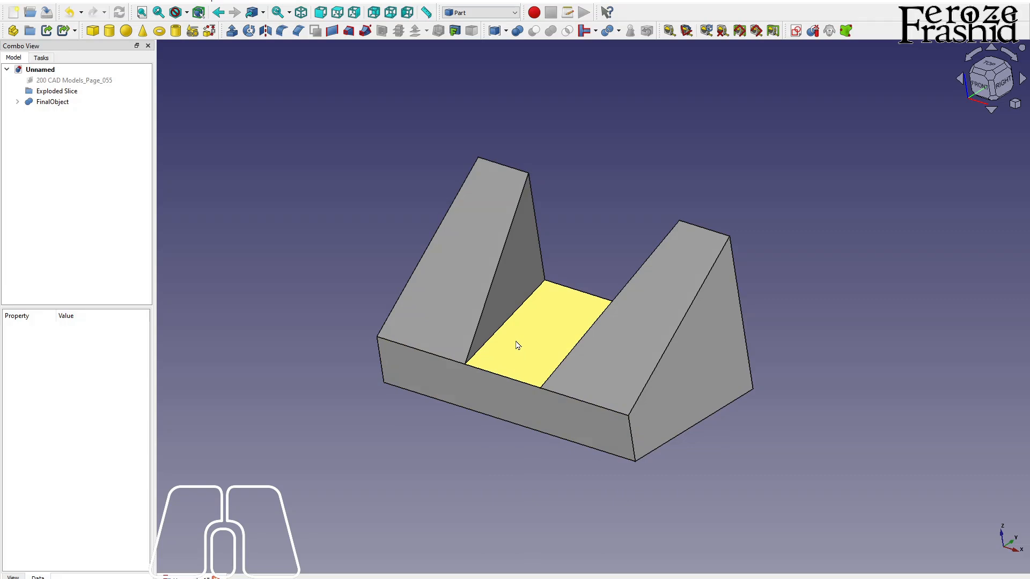
pyautogui.scroll(1, 718, 491)
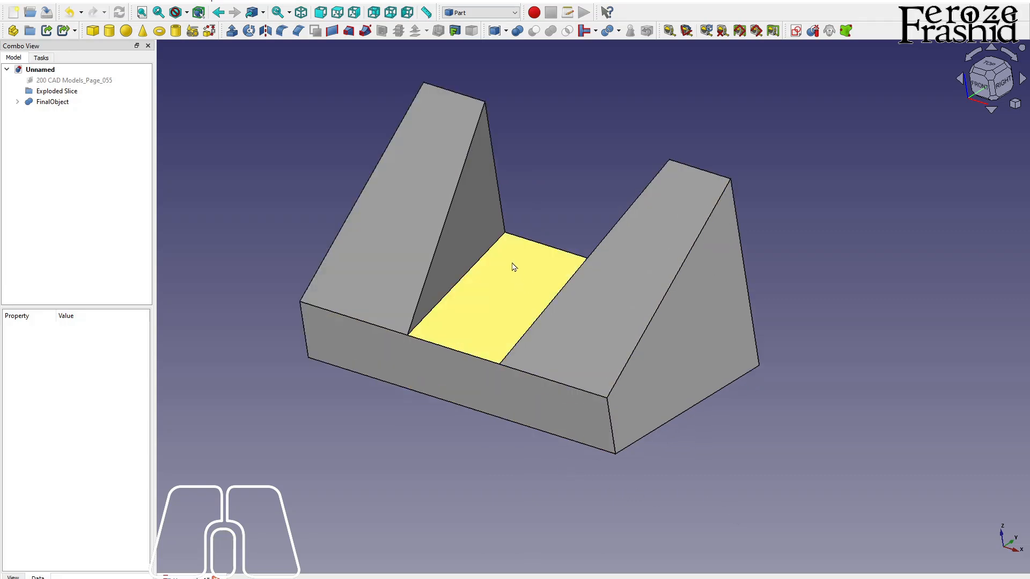
pyautogui.scroll(-1, 646, 481)
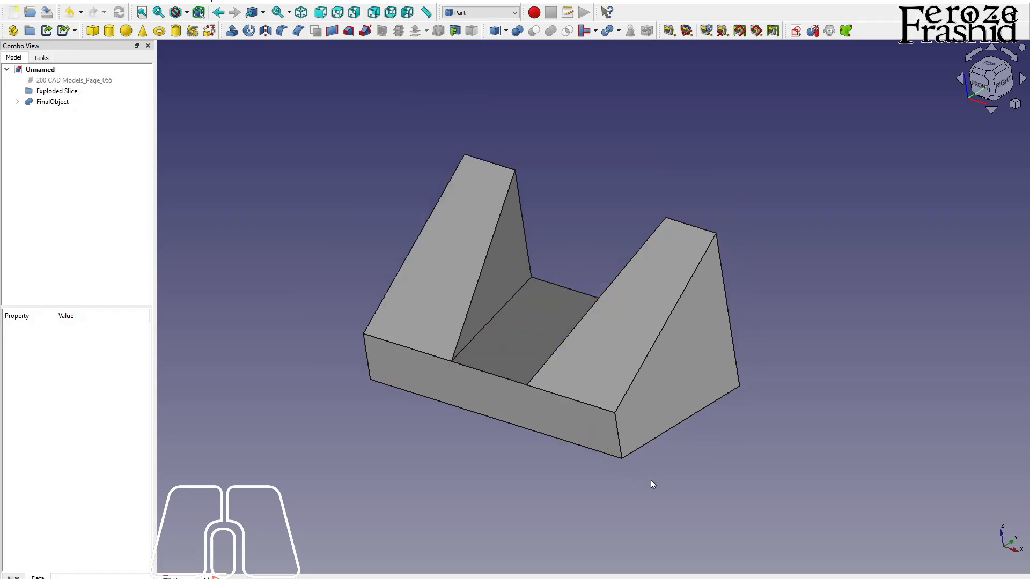